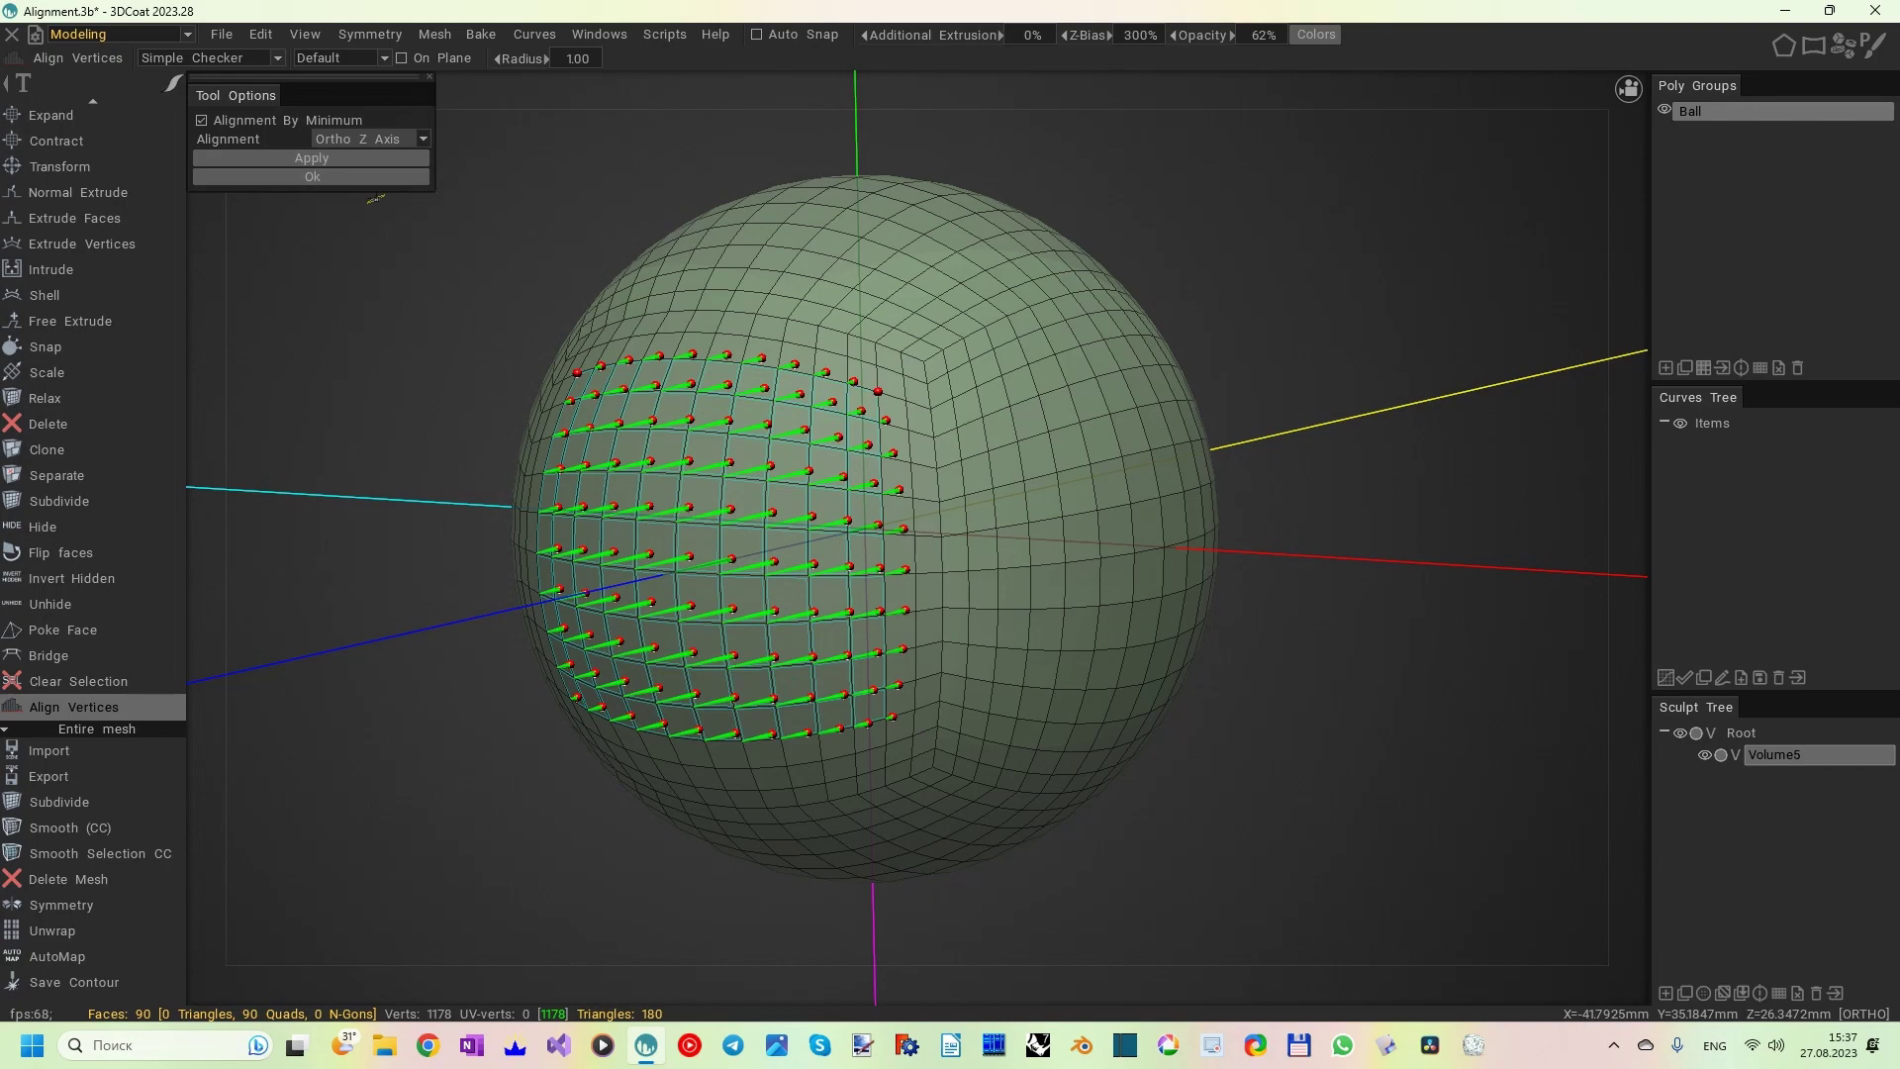
# - Try flattening the selected faces along Ortho Z Axis with Alignment By Minimum enabled, and undo the alignment
pyautogui.keyDown('alt'); pyautogui.moveTo(577, 280); pyautogui.dragTo(400, 264); pyautogui.keyUp('alt')
pyautogui.moveTo(479, 241); pyautogui.dragTo(504, 230, button='middle')
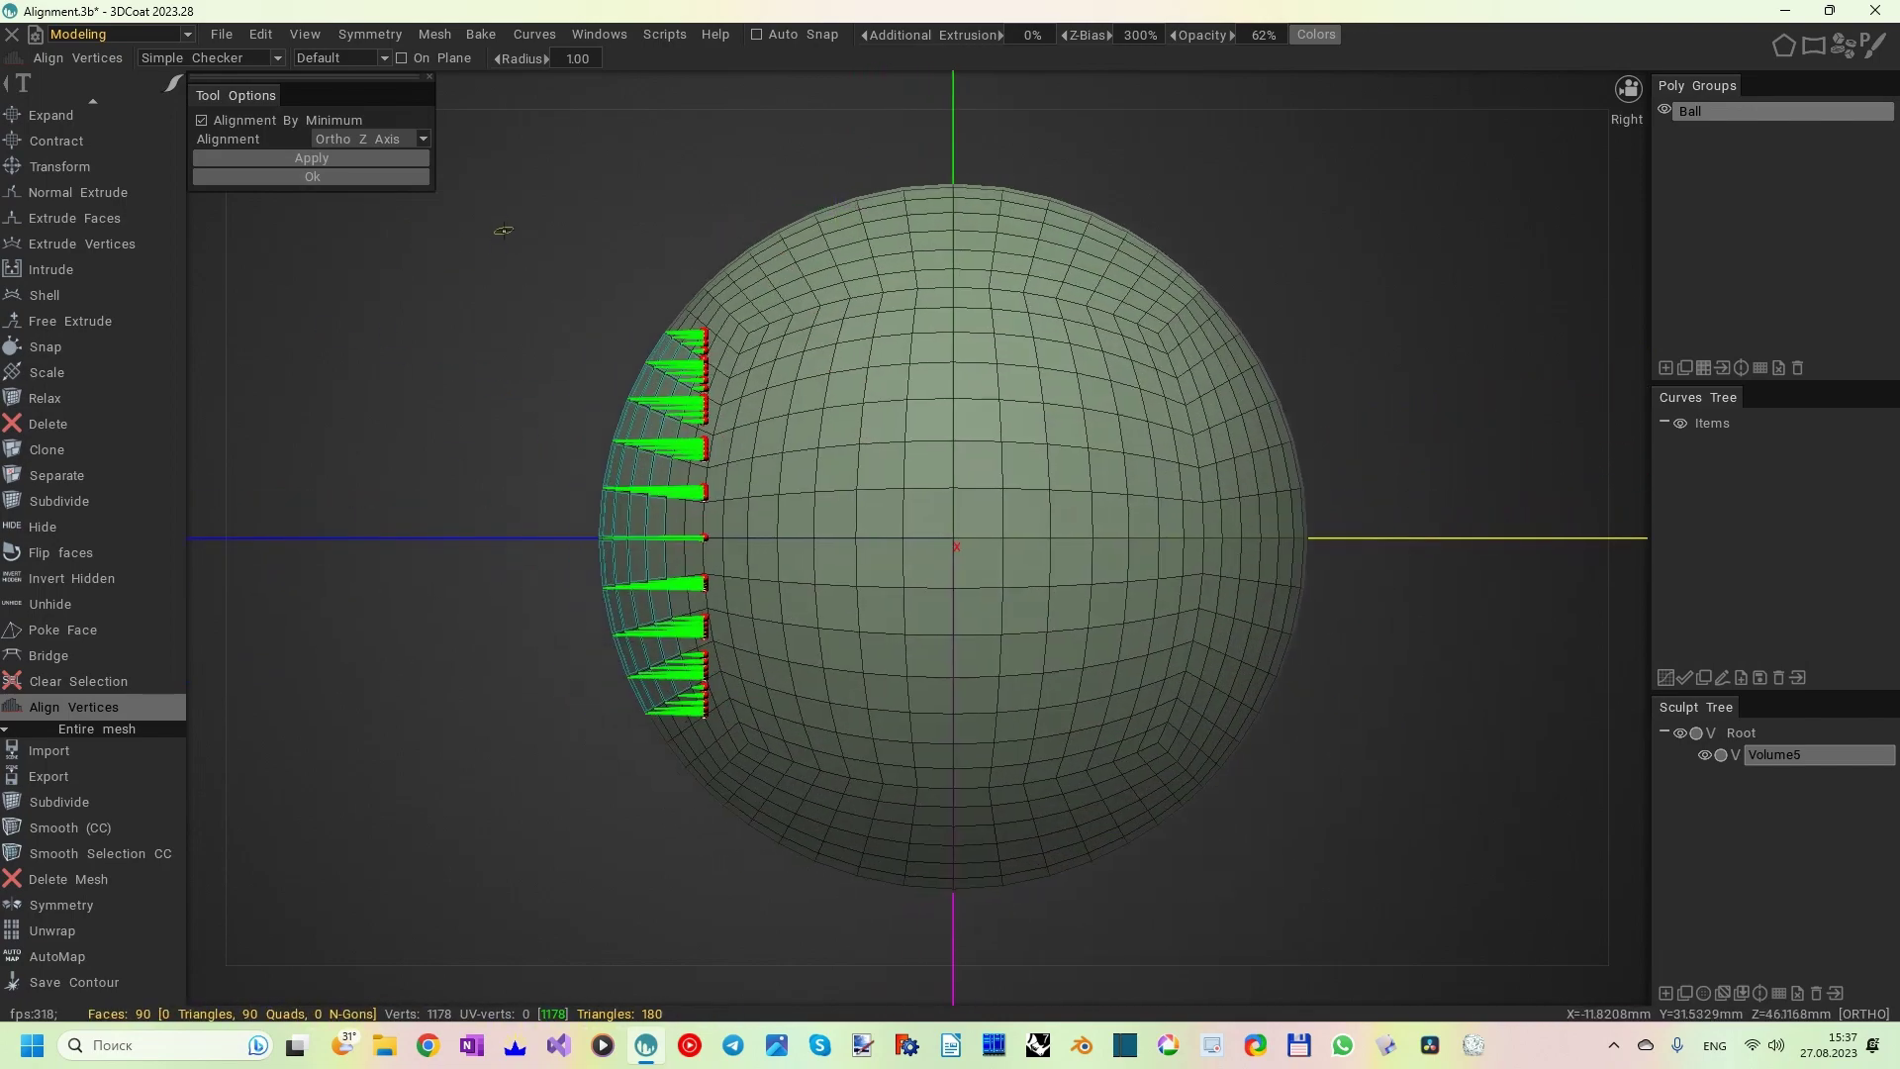
pyautogui.click(202, 121)
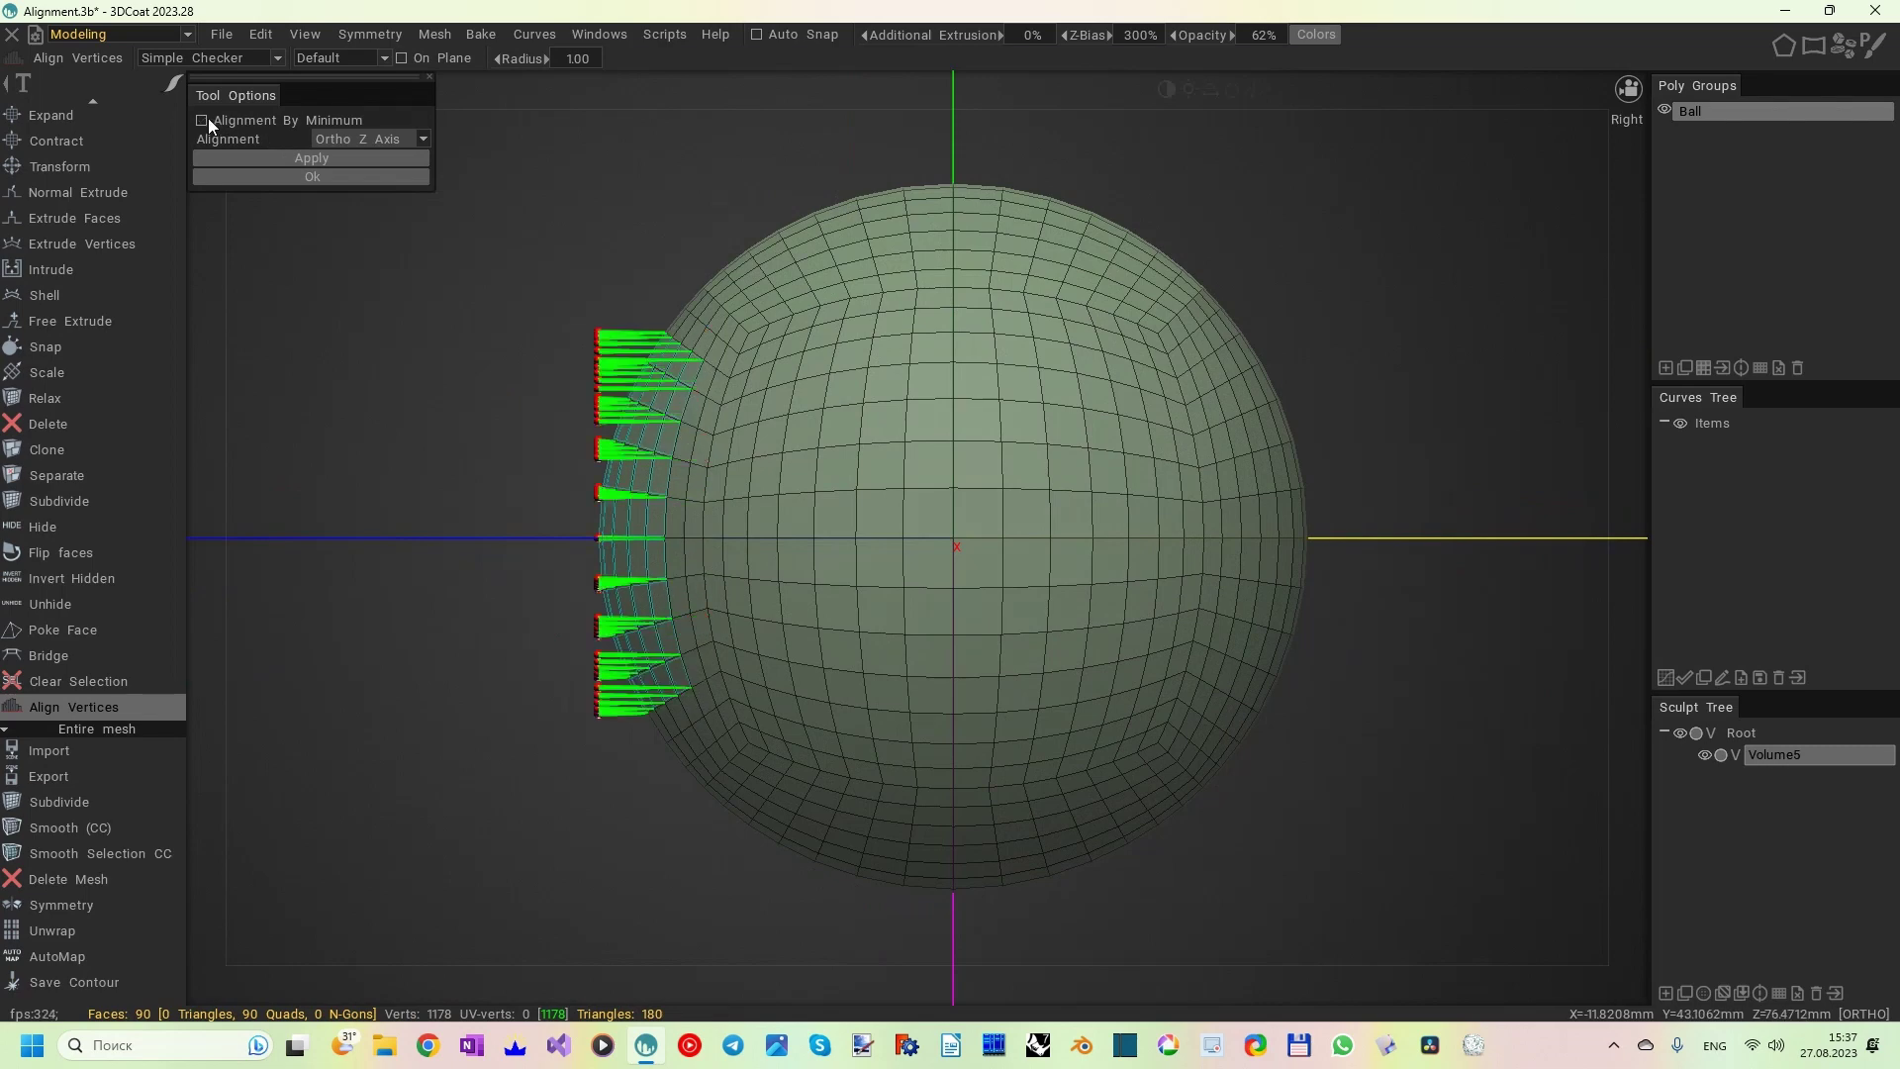
pyautogui.click(208, 117)
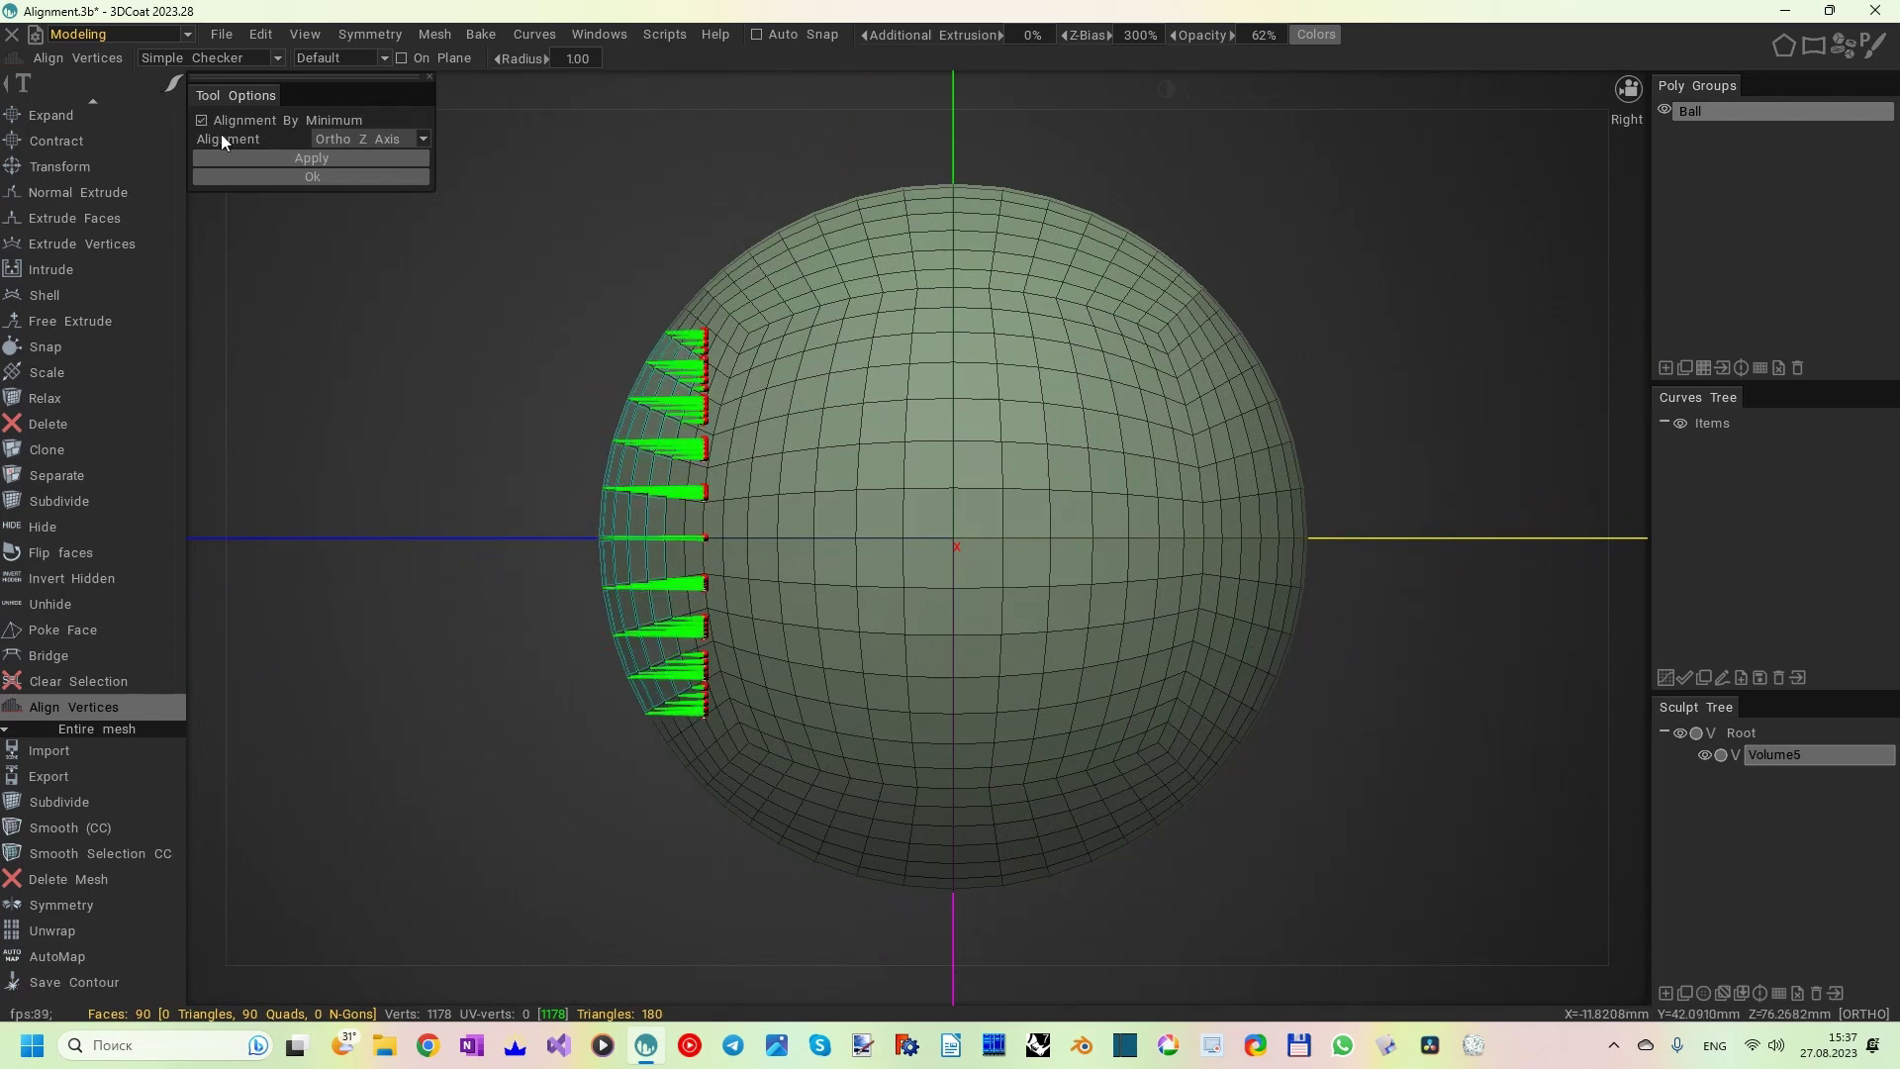
pyautogui.click(336, 156)
pyautogui.moveTo(346, 232); pyautogui.dragTo(460, 280)
pyautogui.hotkey('ctrl', 'z')
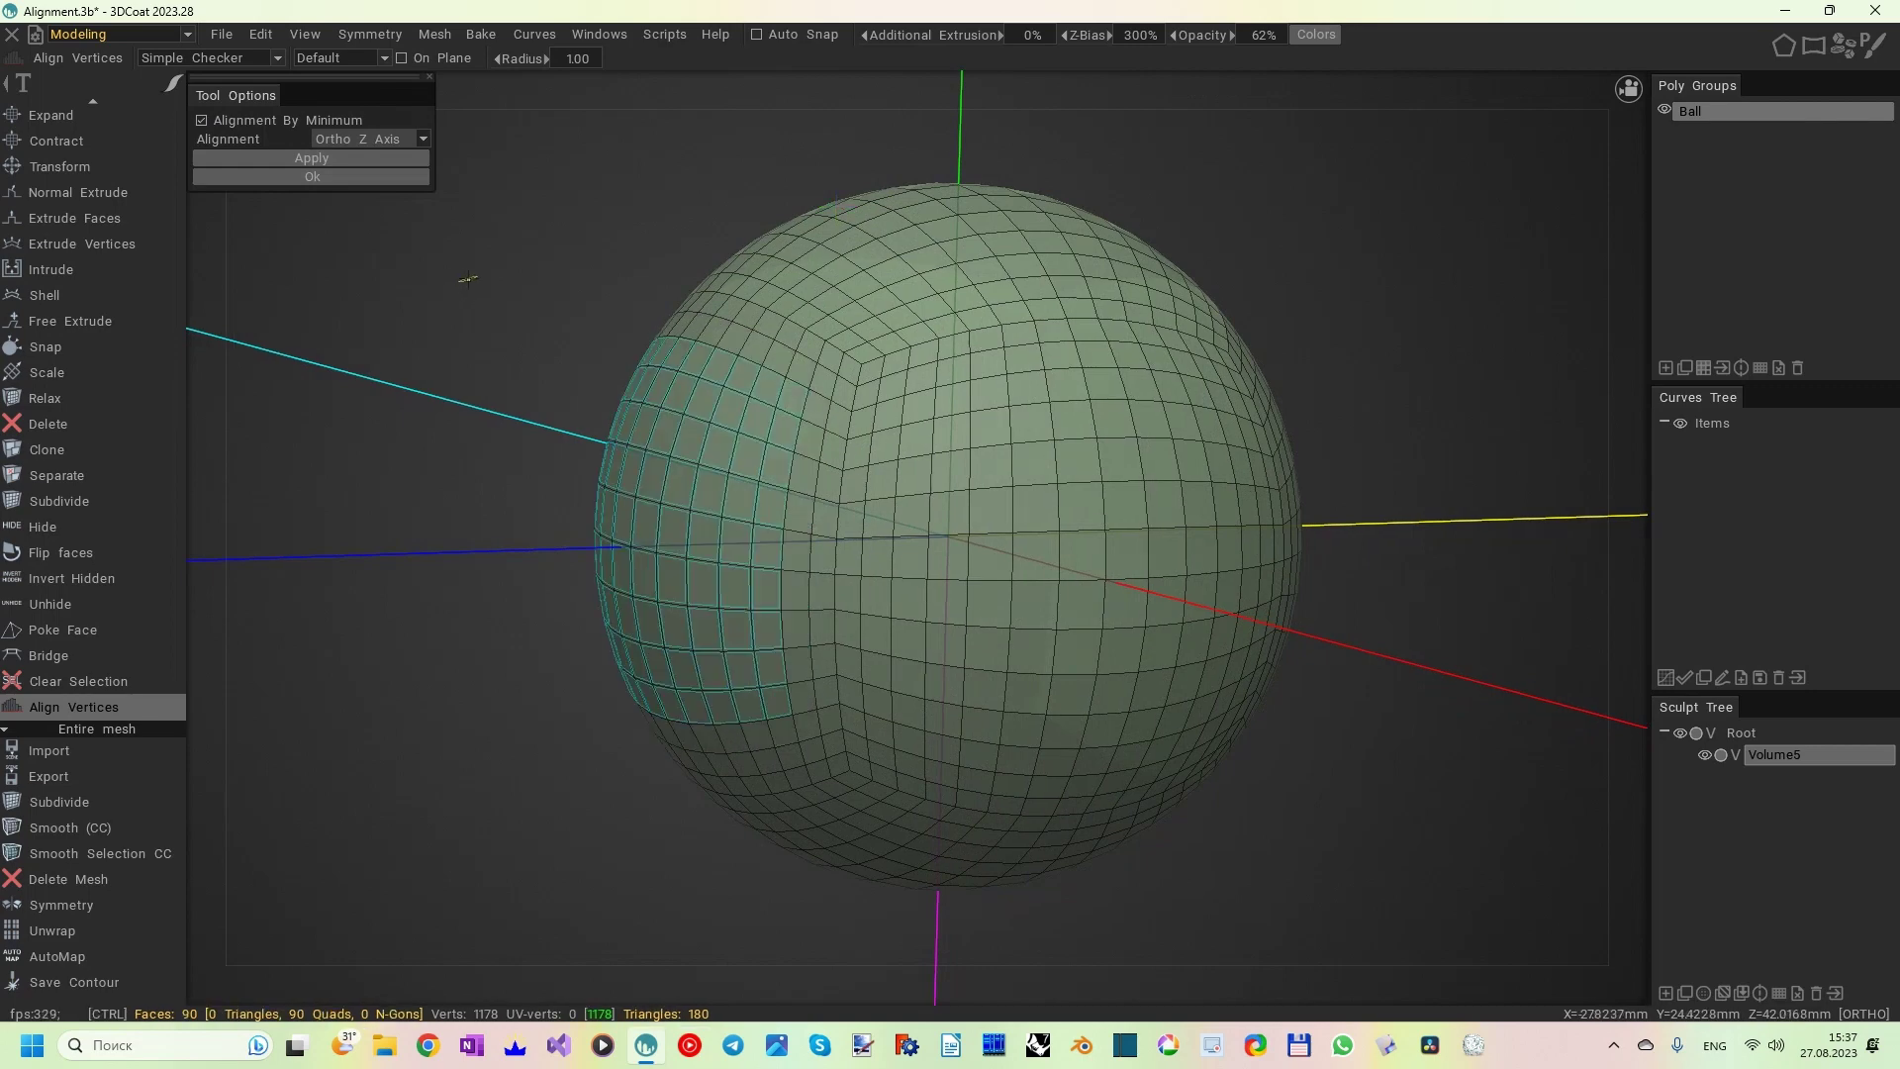
# - Turn off Alignment By Minimum and flatten the selected faces outward along Ortho Z Axis
pyautogui.click(203, 120)
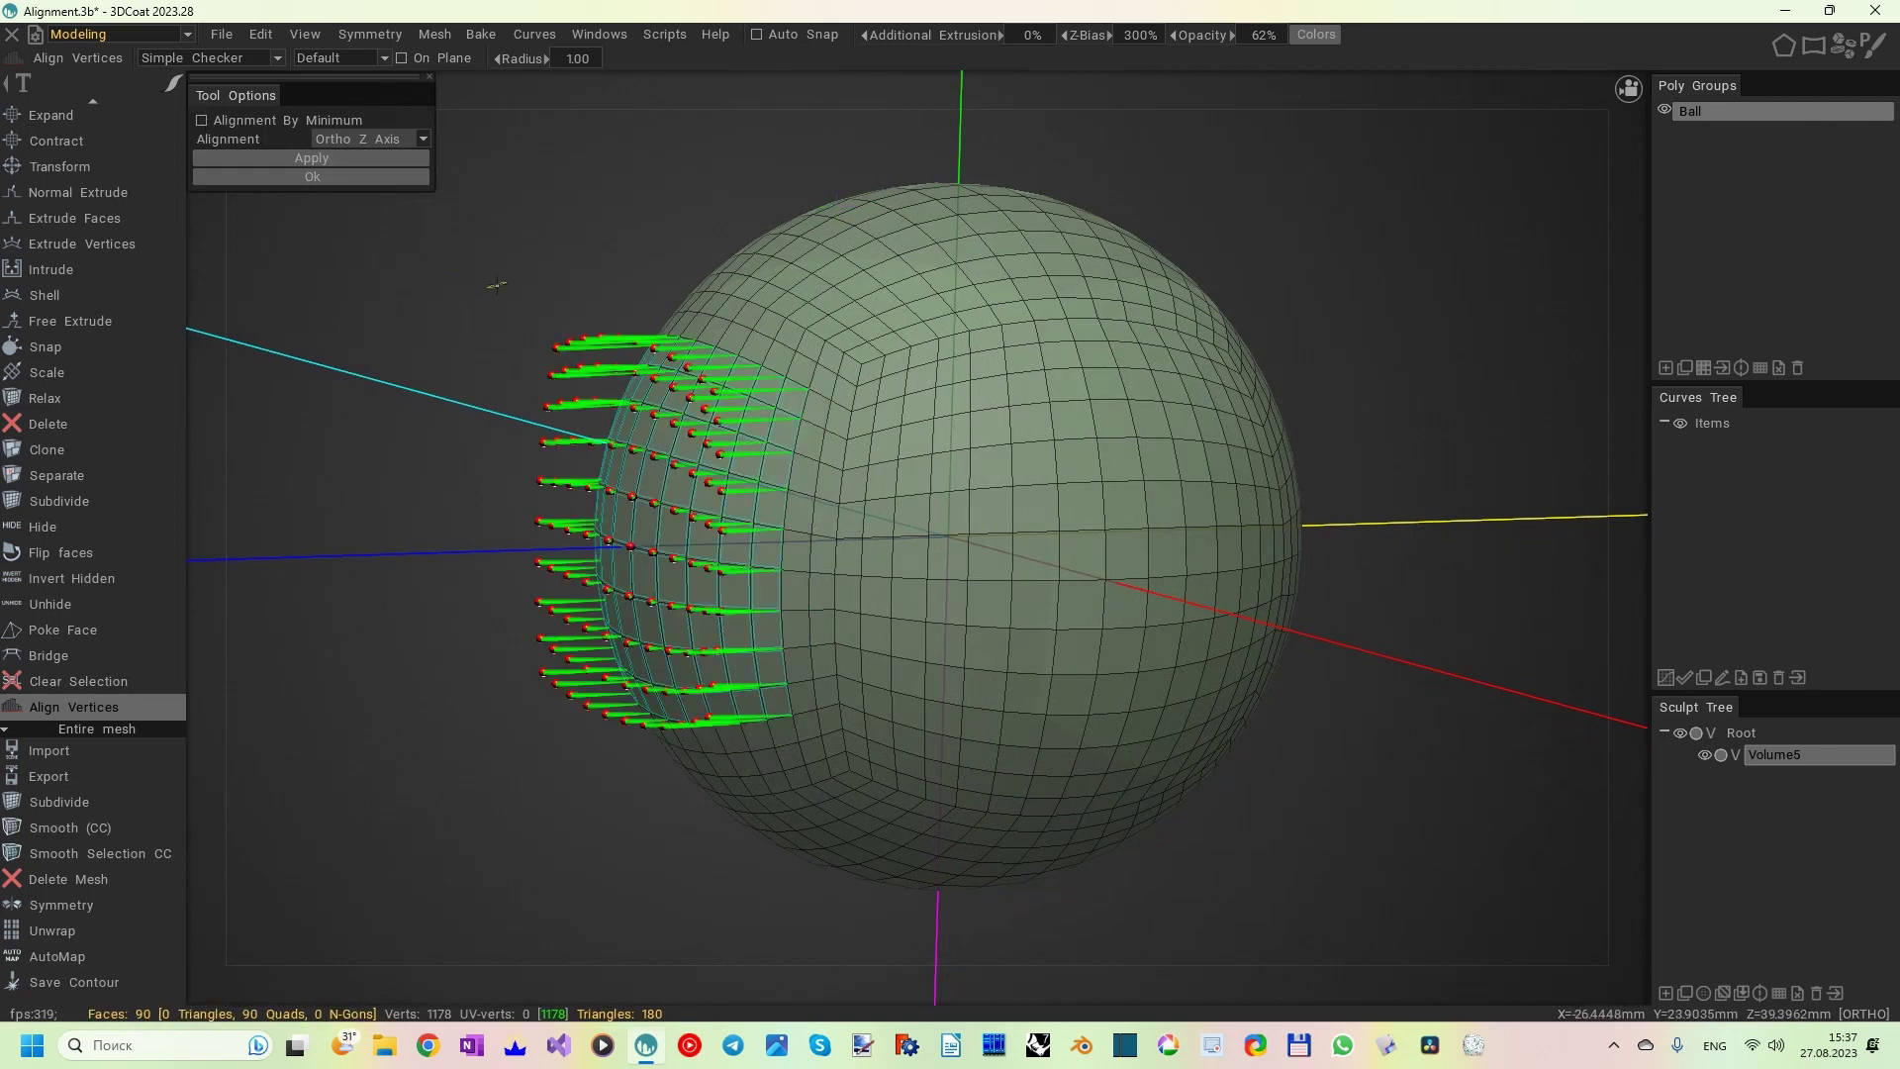
pyautogui.keyDown('shift'); pyautogui.moveTo(497, 286); pyautogui.dragTo(594, 242); pyautogui.keyUp('shift')
pyautogui.click(366, 156)
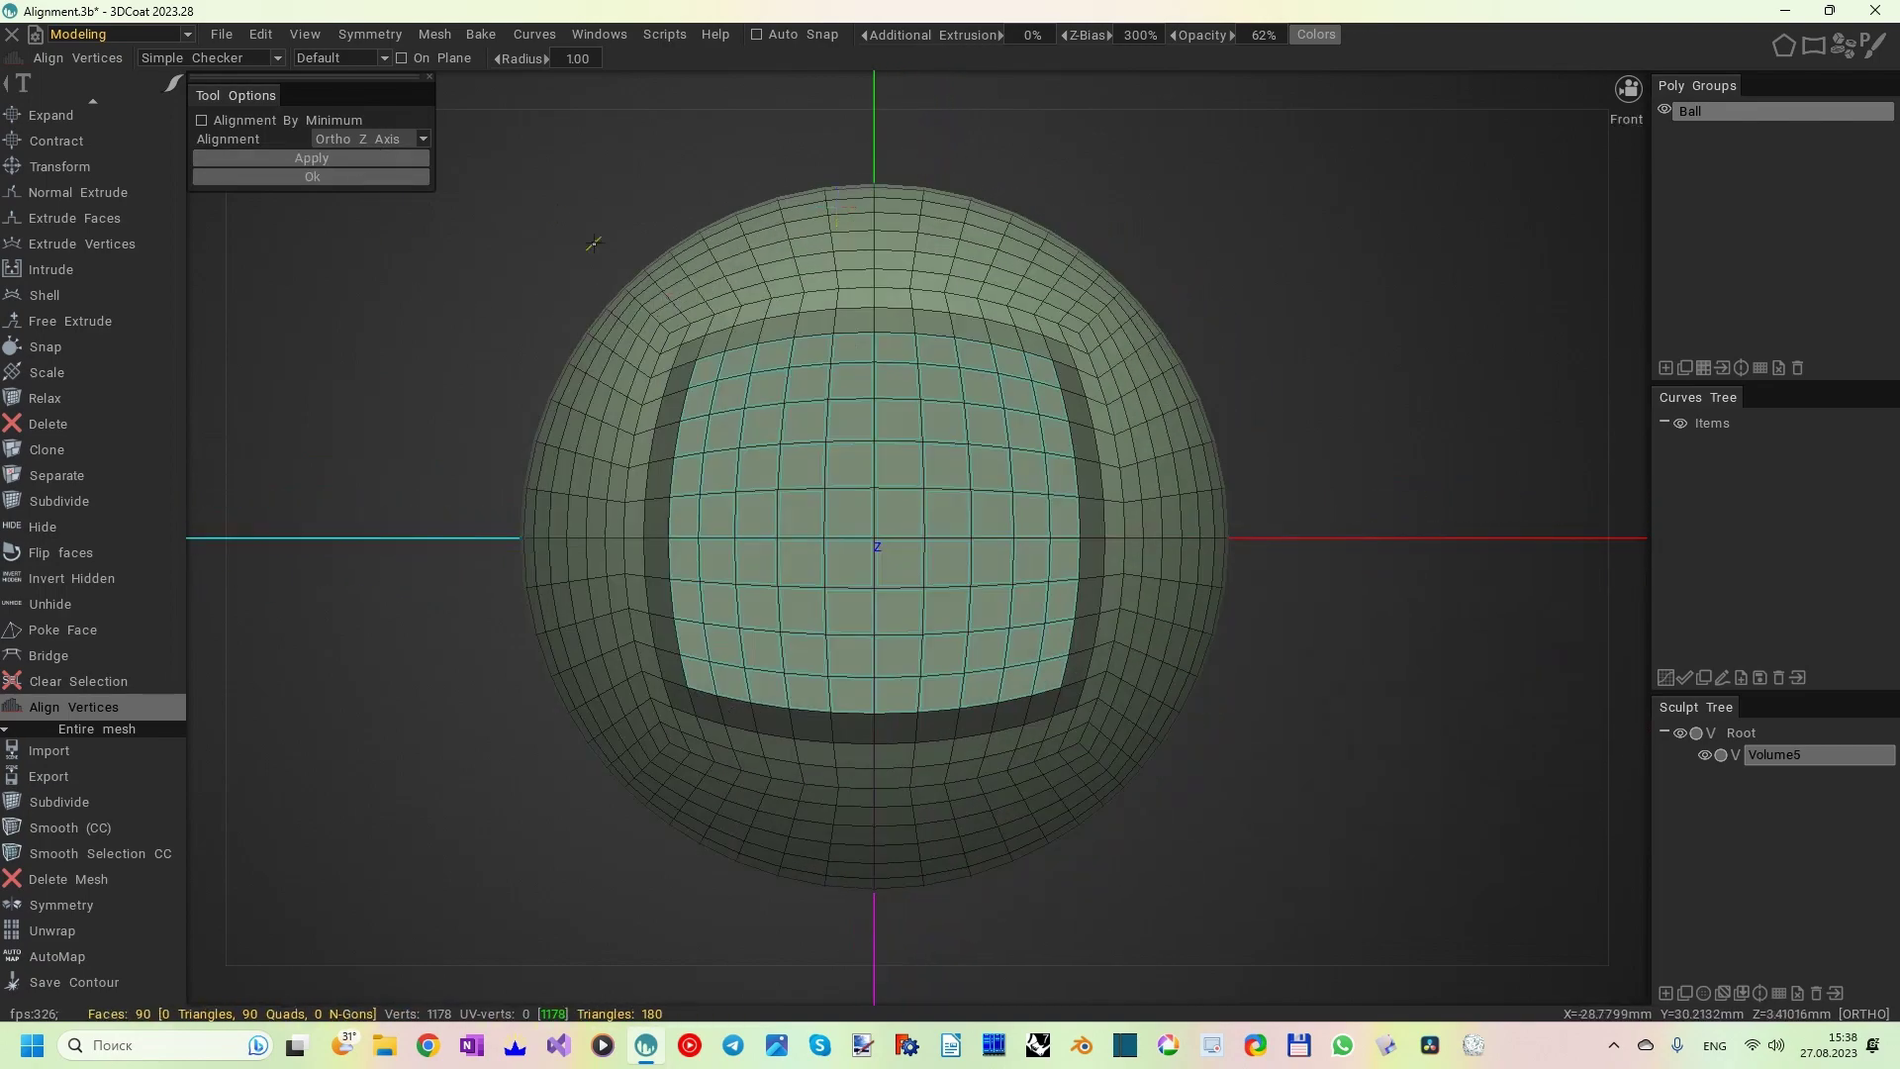
# - Align the flat selection to a Circle in the front view, shrinking the guide circle slightly and reapplying the alignment
pyautogui.click(422, 141)
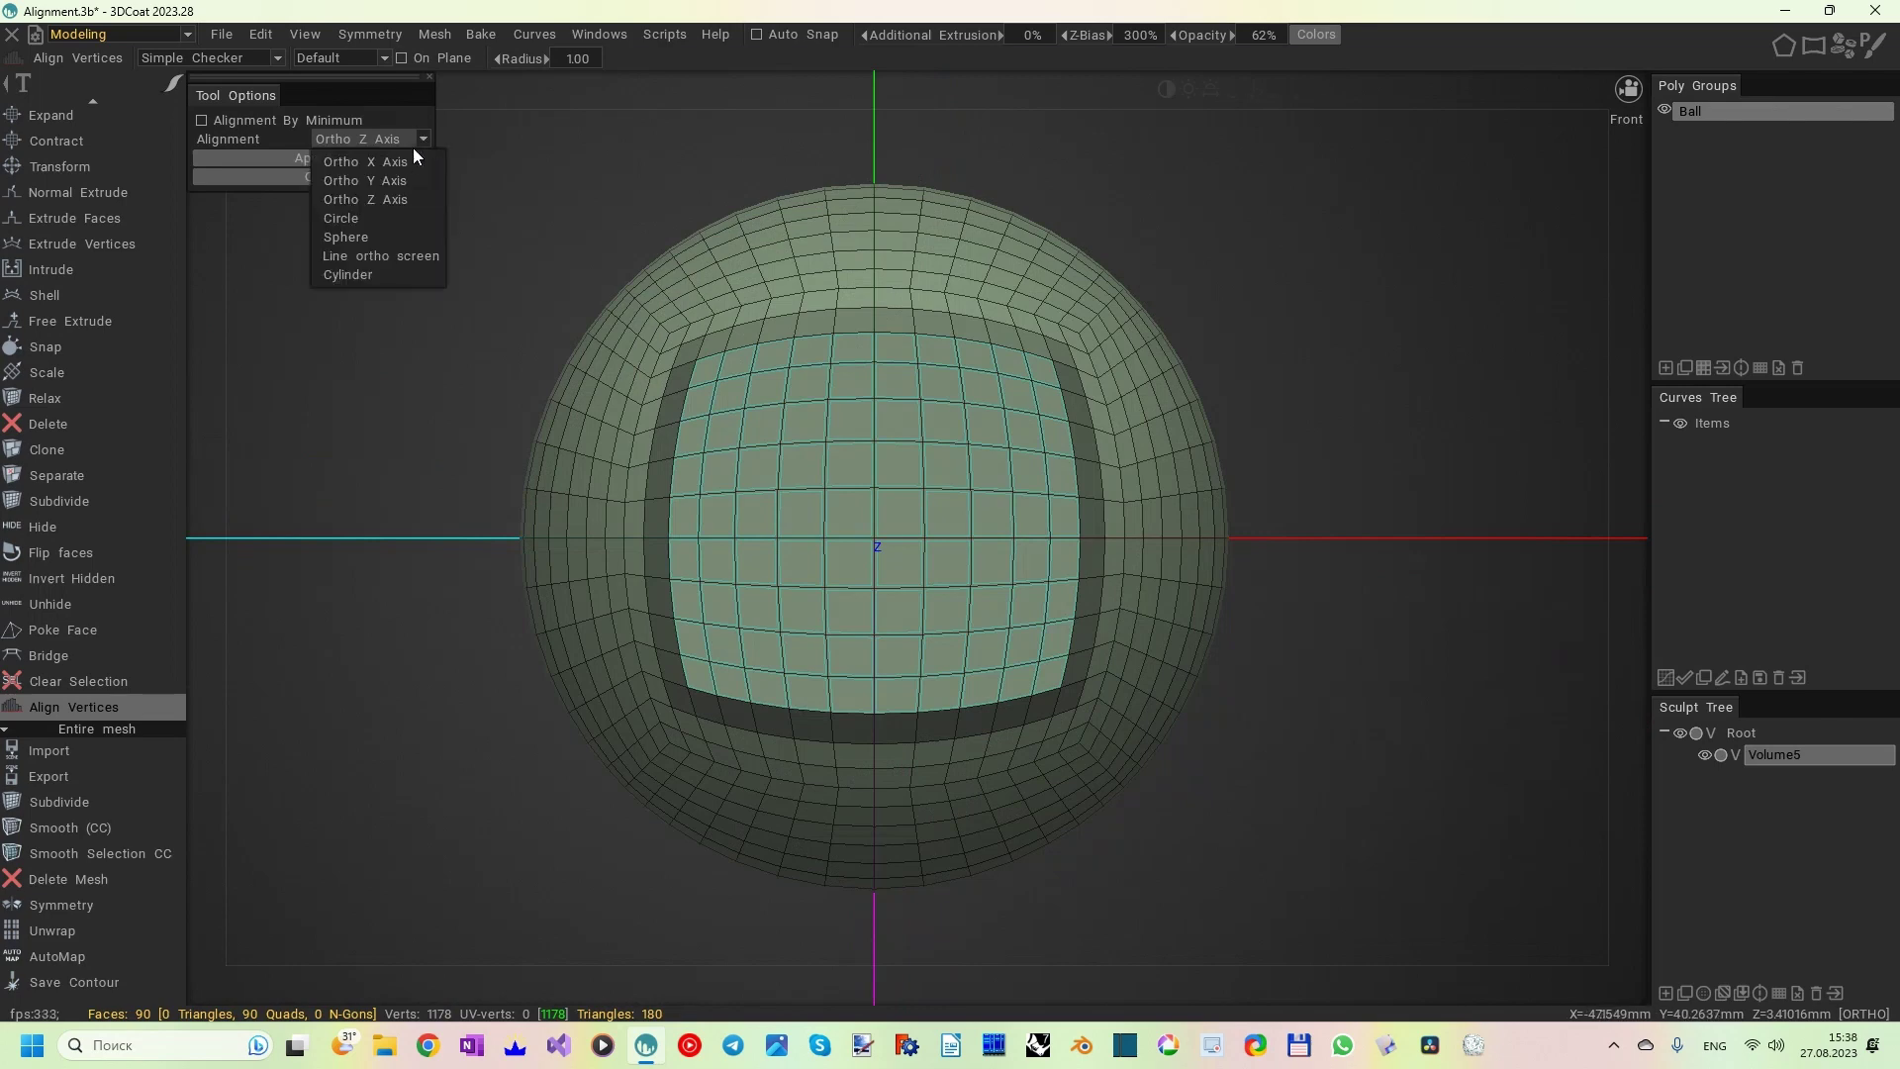
pyautogui.click(388, 218)
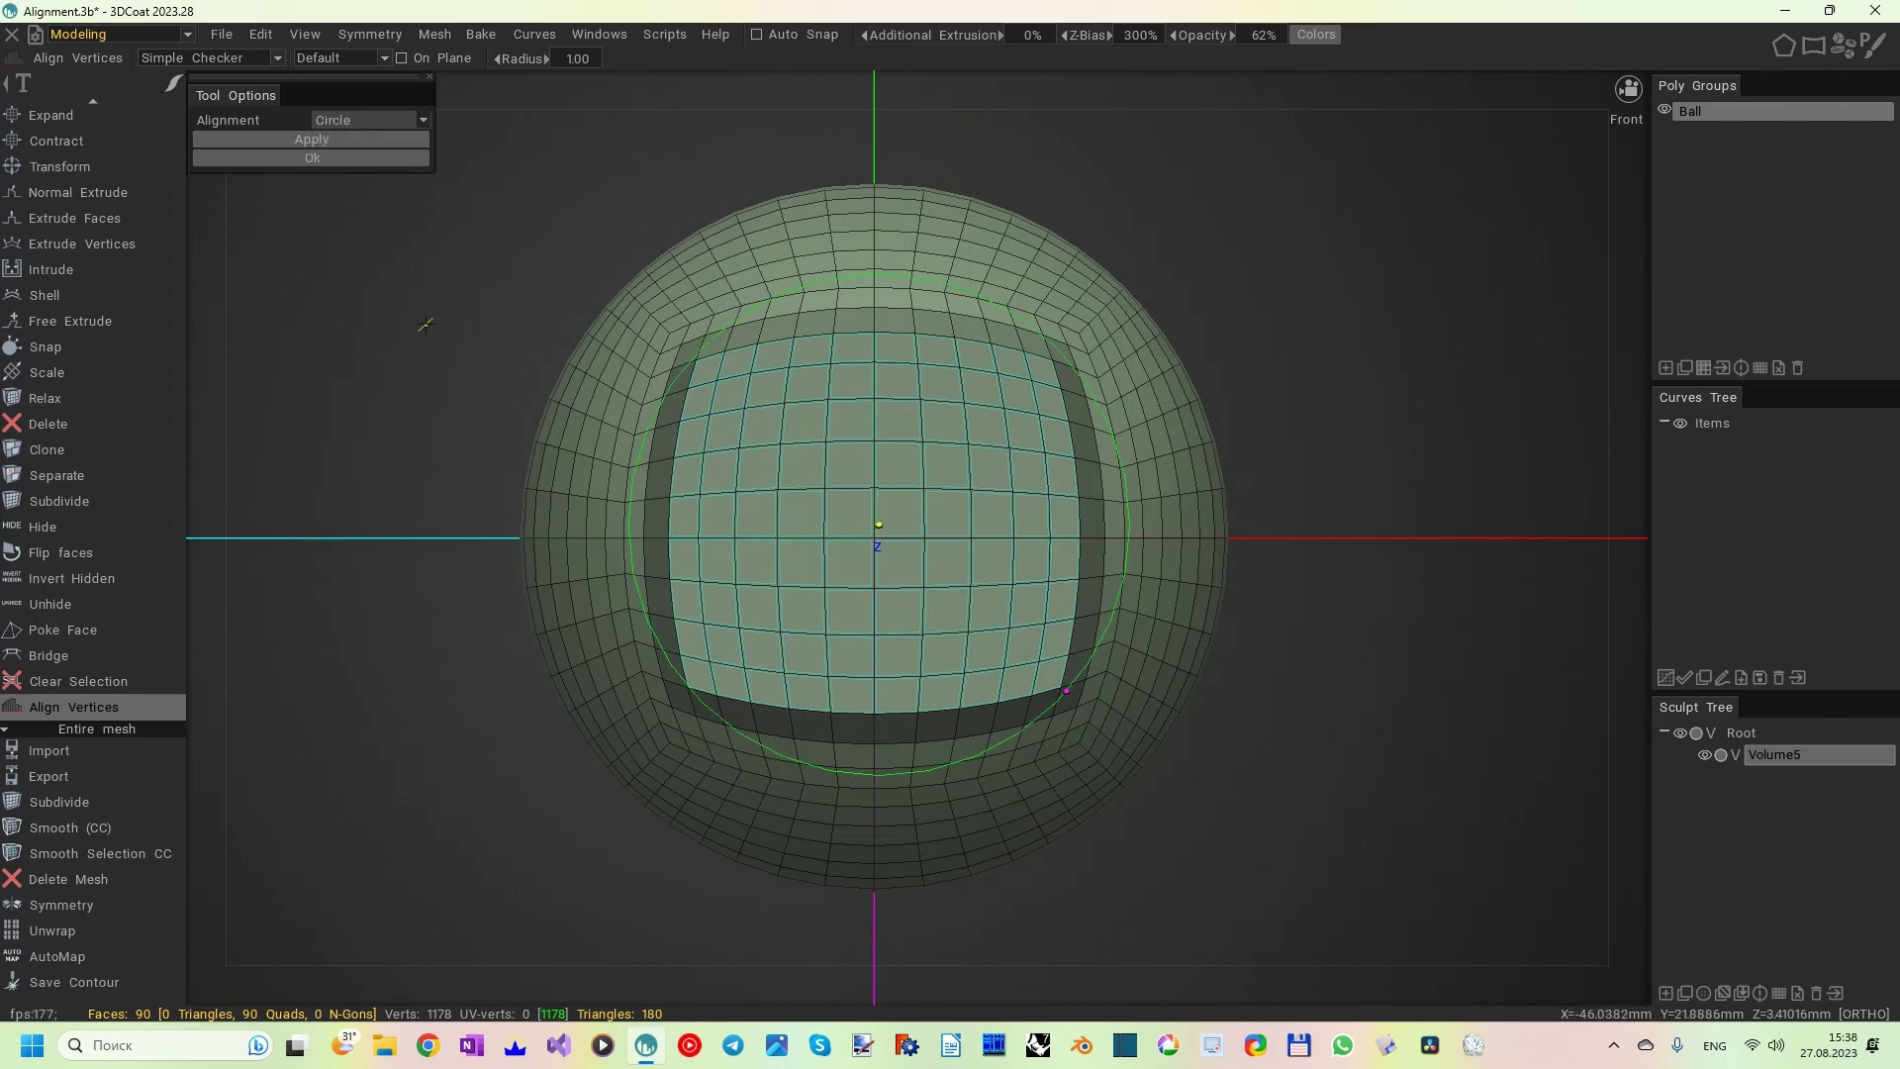
pyautogui.scroll(-2, 455, 342)
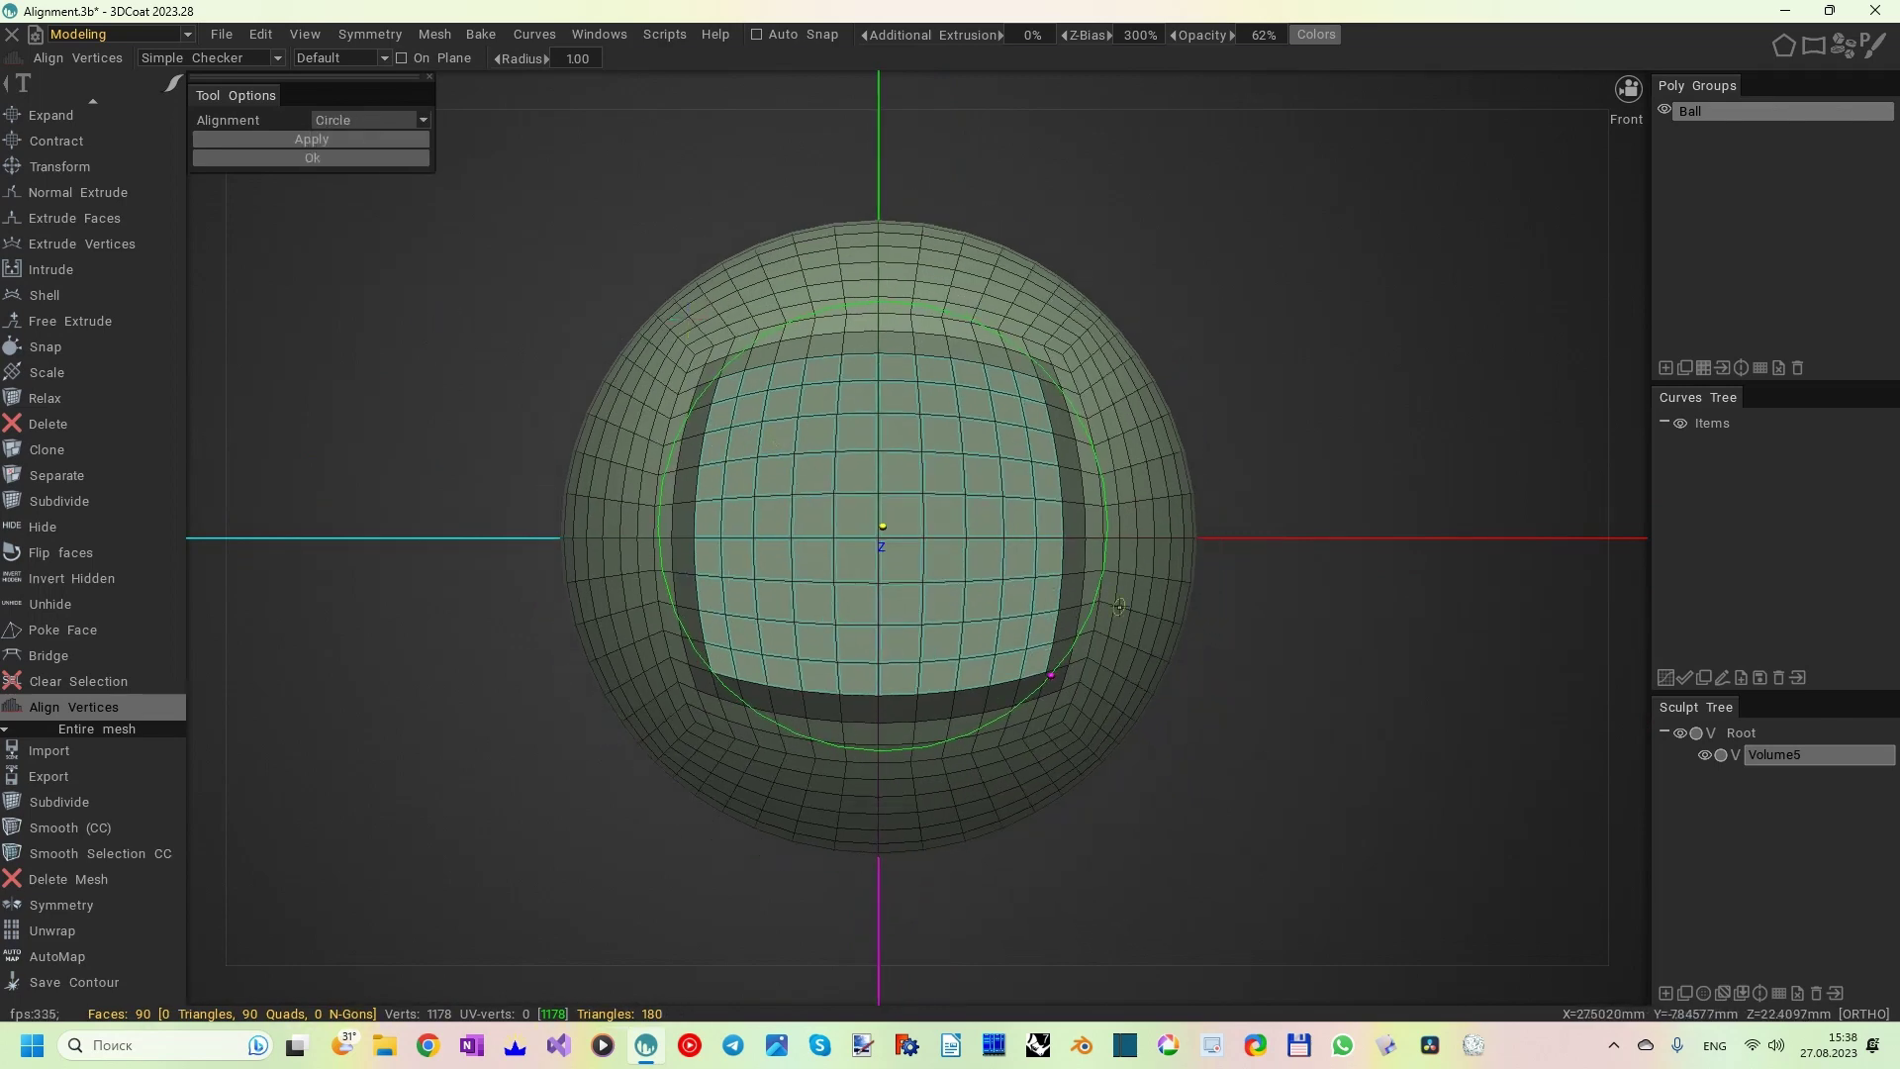
pyautogui.click(384, 139)
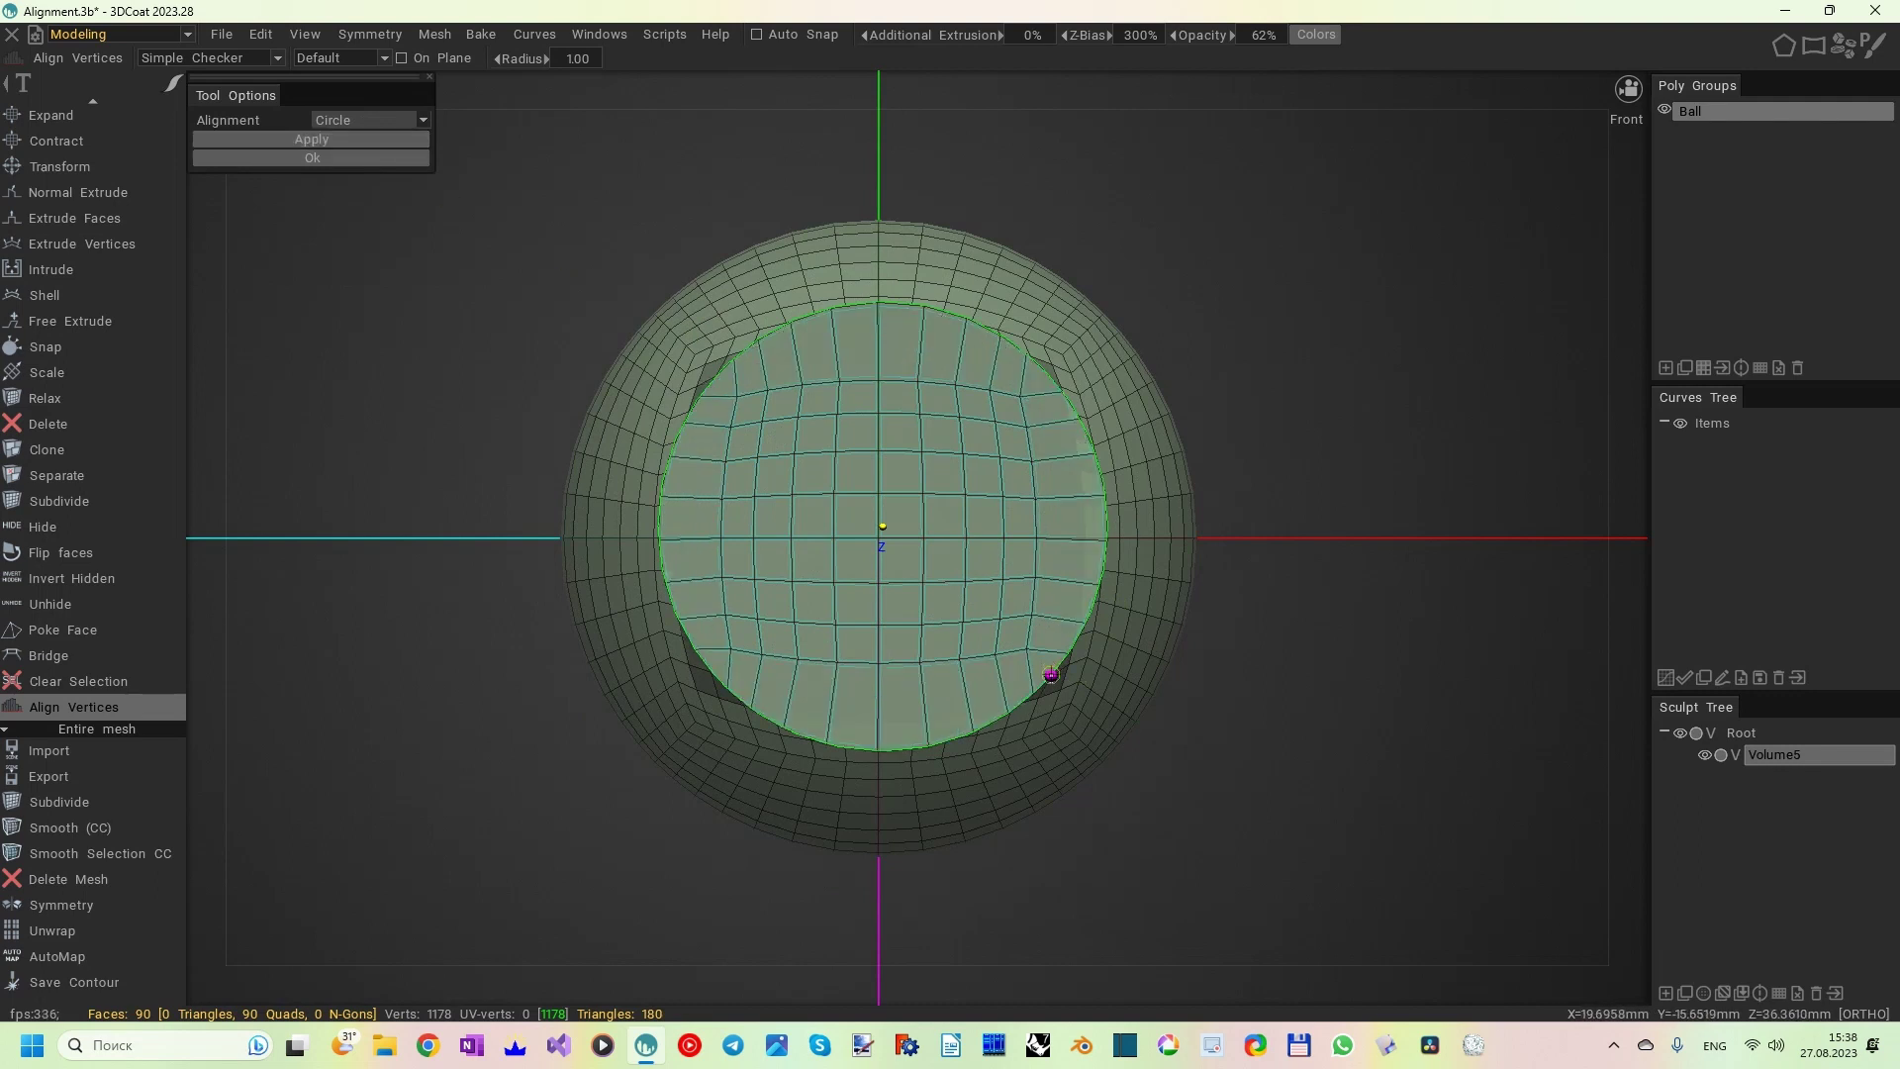
pyautogui.moveTo(1050, 675); pyautogui.dragTo(1040, 666)
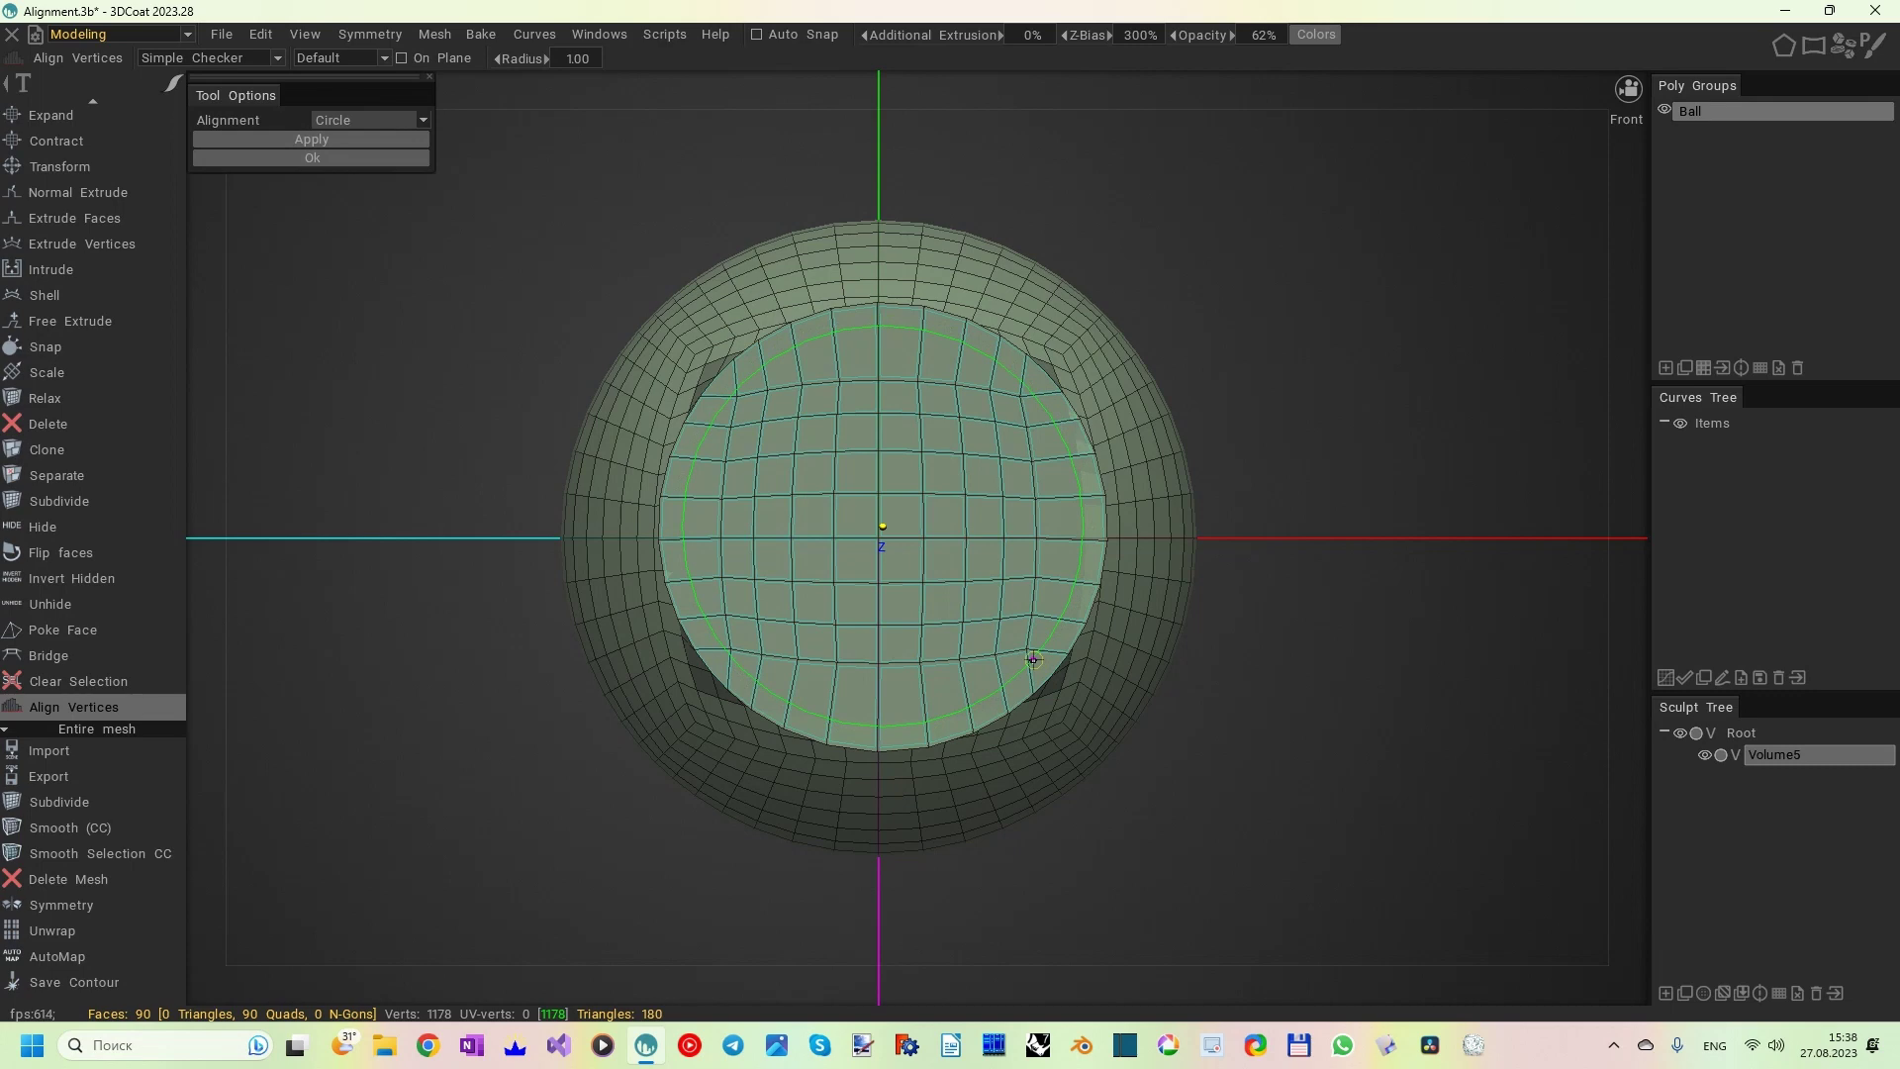
pyautogui.click(382, 135)
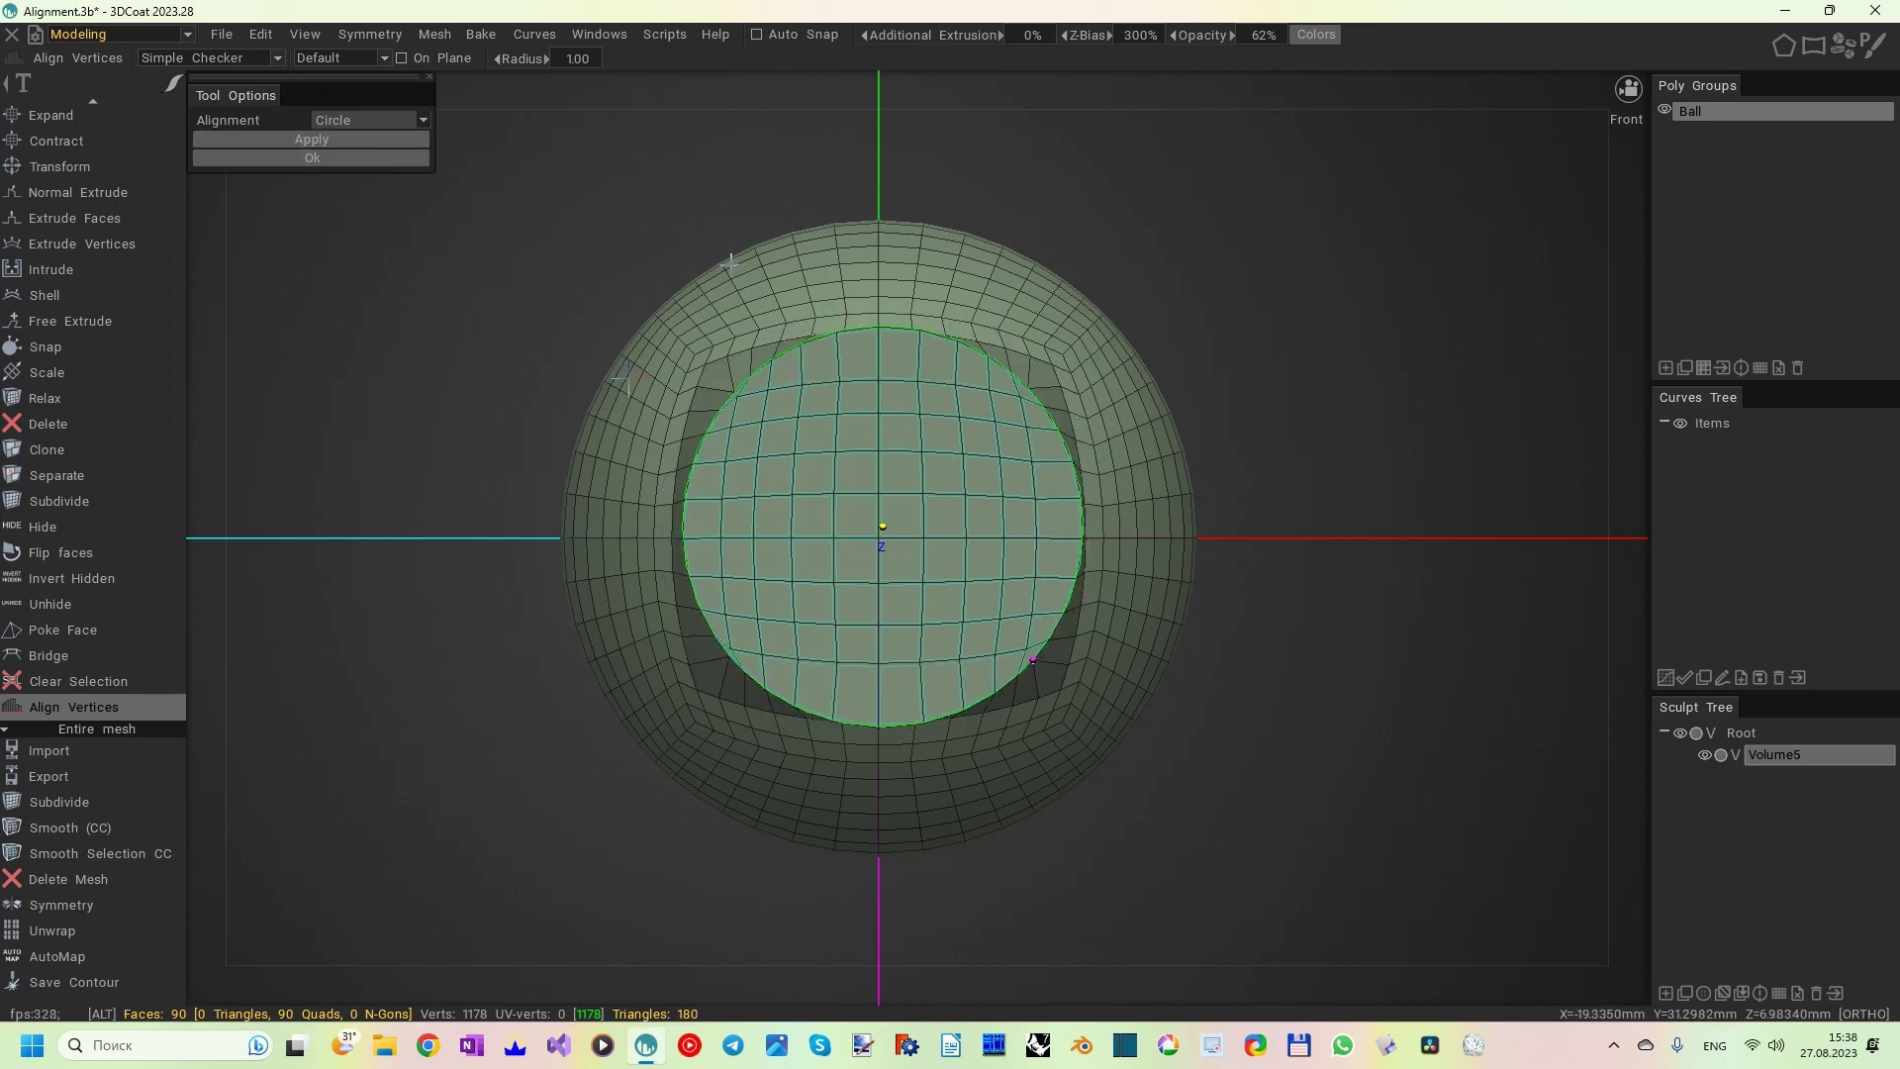
# - Dome the circular cap by aligning its vertices to a Sphere with a radius coefficient of 0.326
pyautogui.keyDown('alt'); pyautogui.moveTo(465, 269); pyautogui.dragTo(703, 265); pyautogui.keyUp('alt')
pyautogui.click(425, 120)
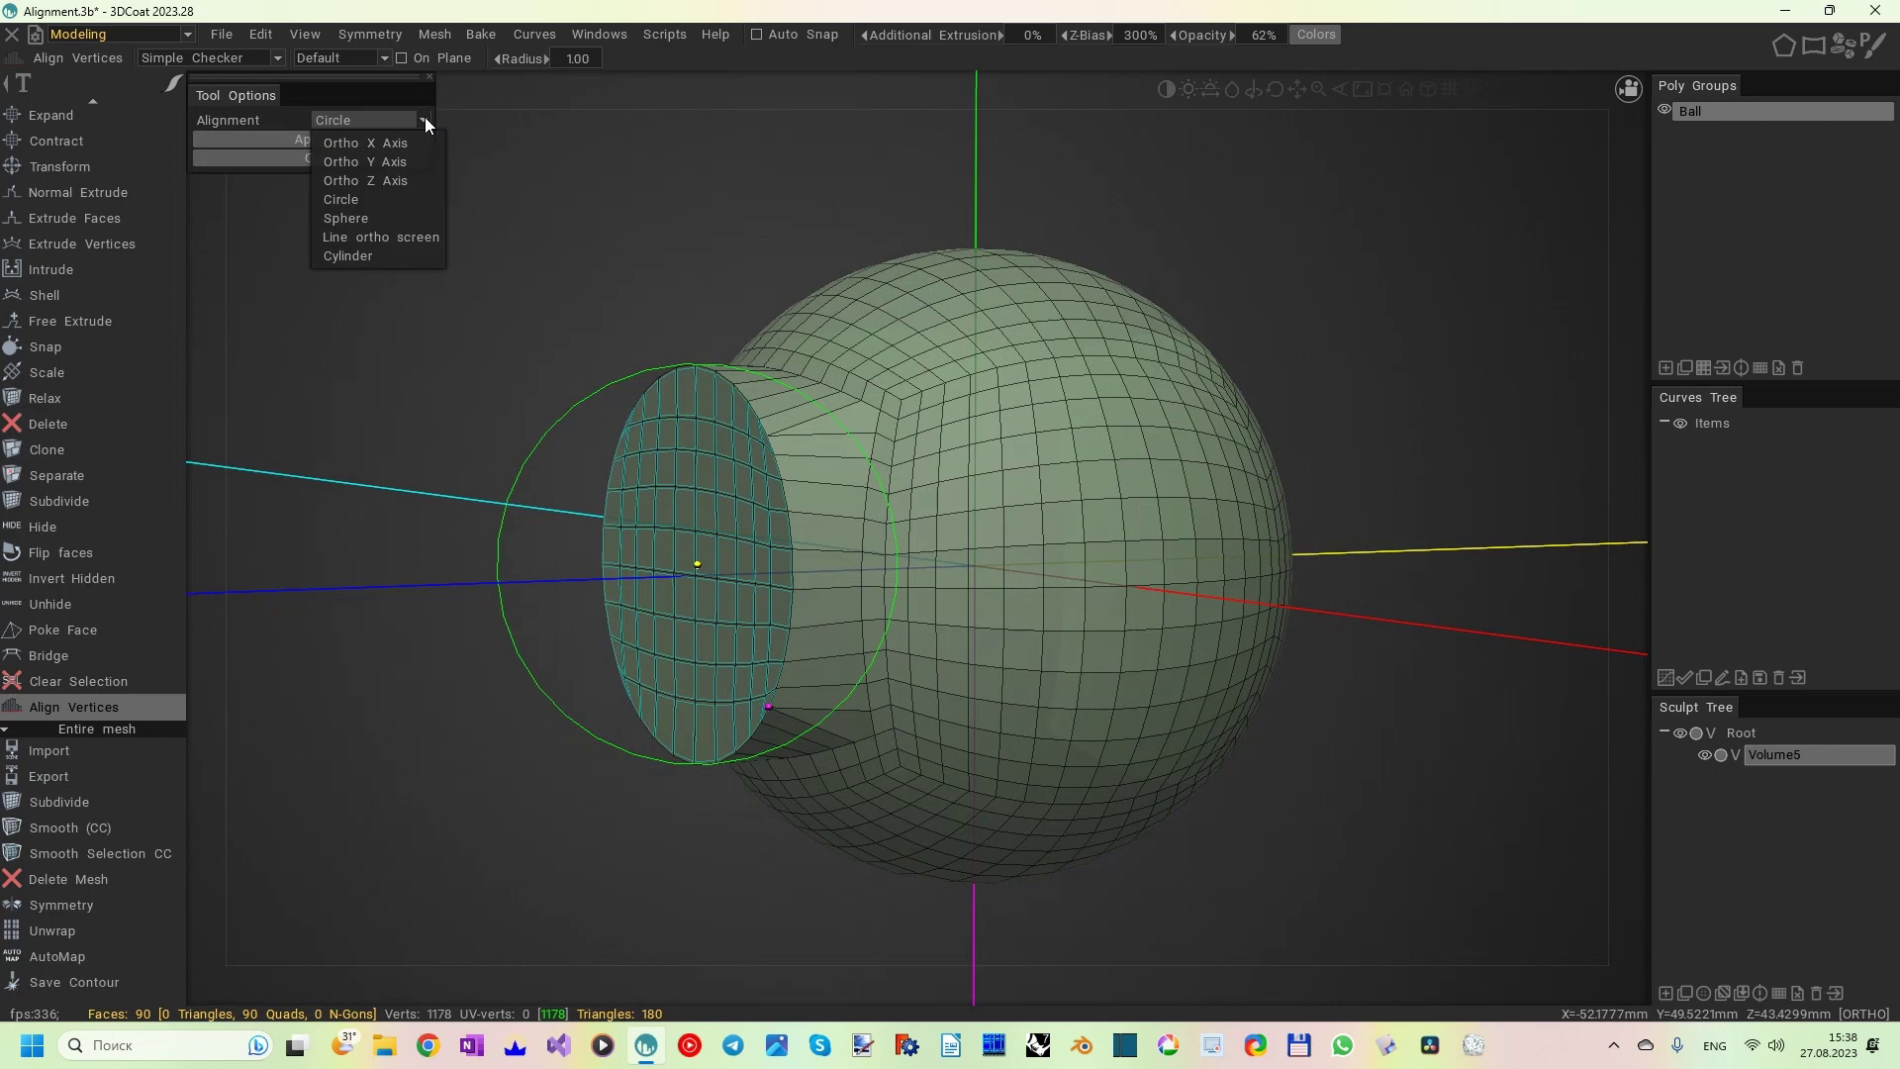
pyautogui.click(372, 223)
pyautogui.keyDown('alt'); pyautogui.moveTo(465, 267); pyautogui.dragTo(572, 266); pyautogui.keyUp('alt')
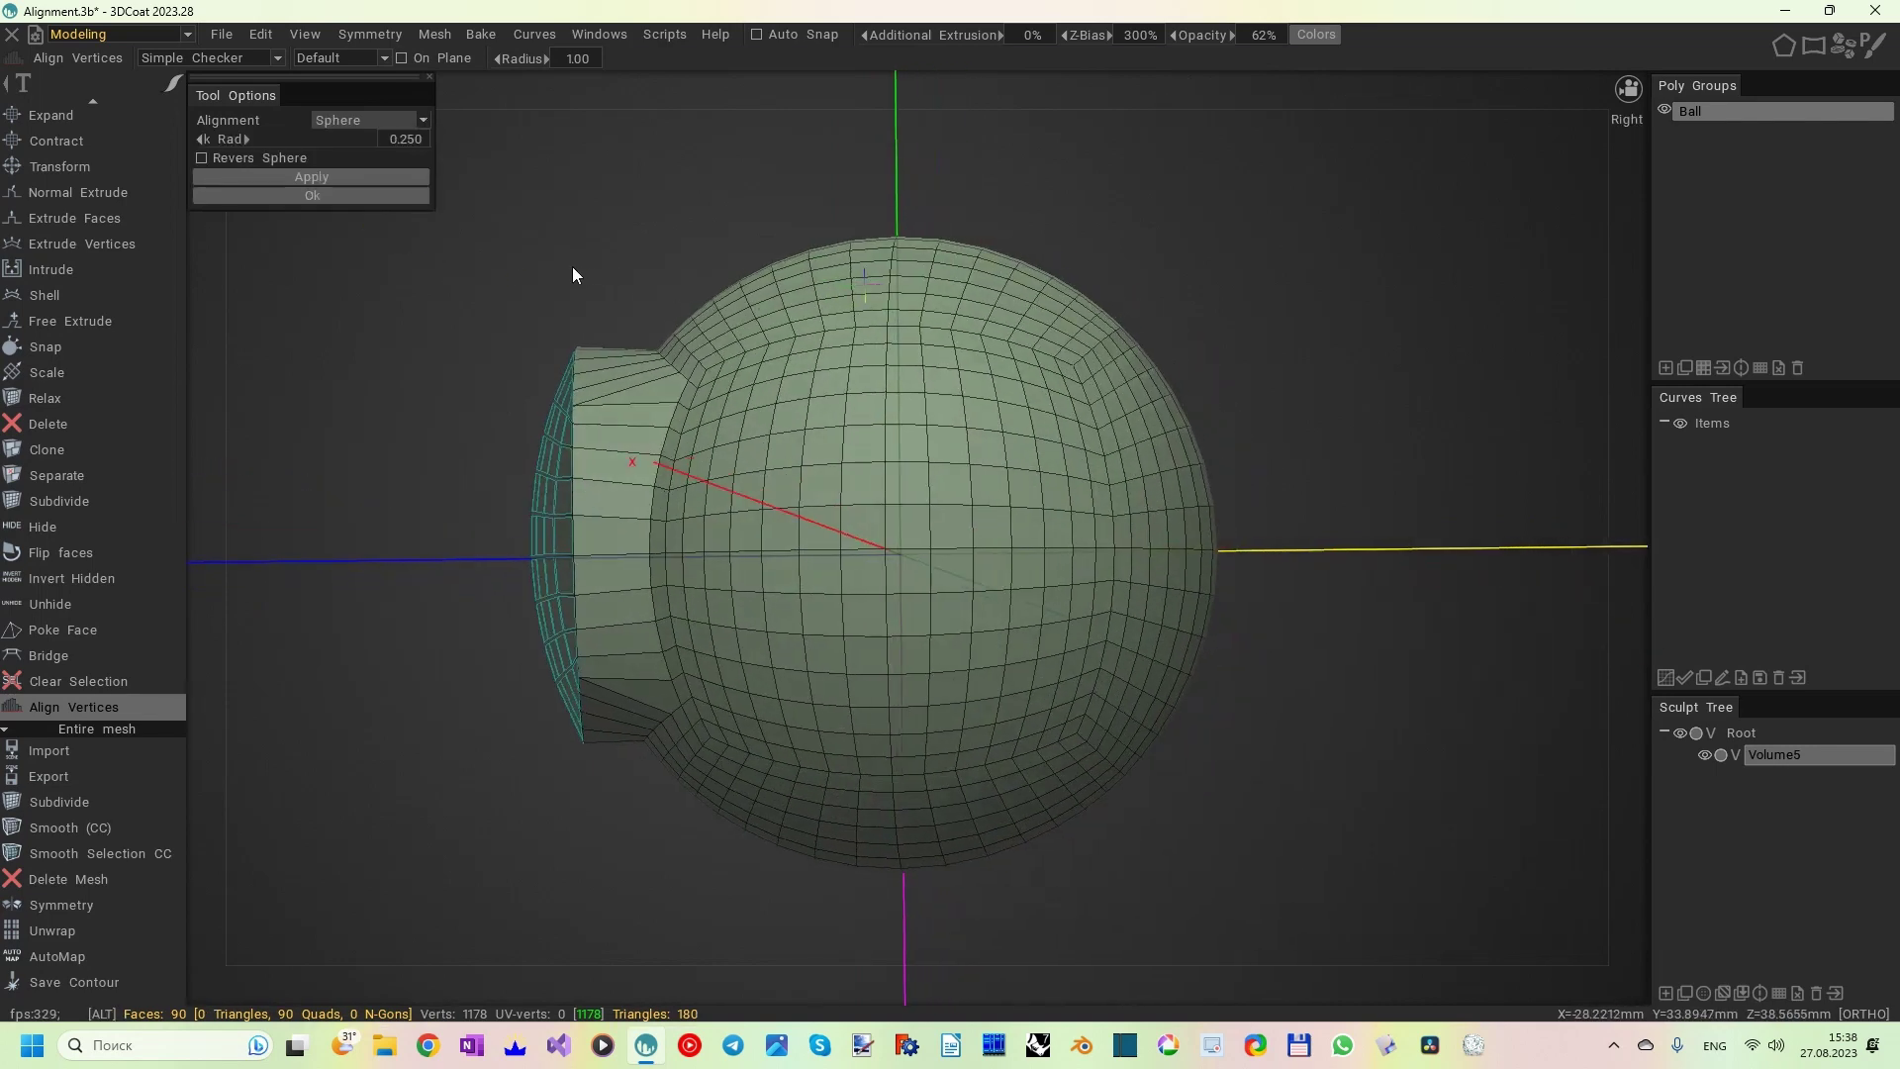
pyautogui.moveTo(227, 137); pyautogui.dragTo(265, 146)
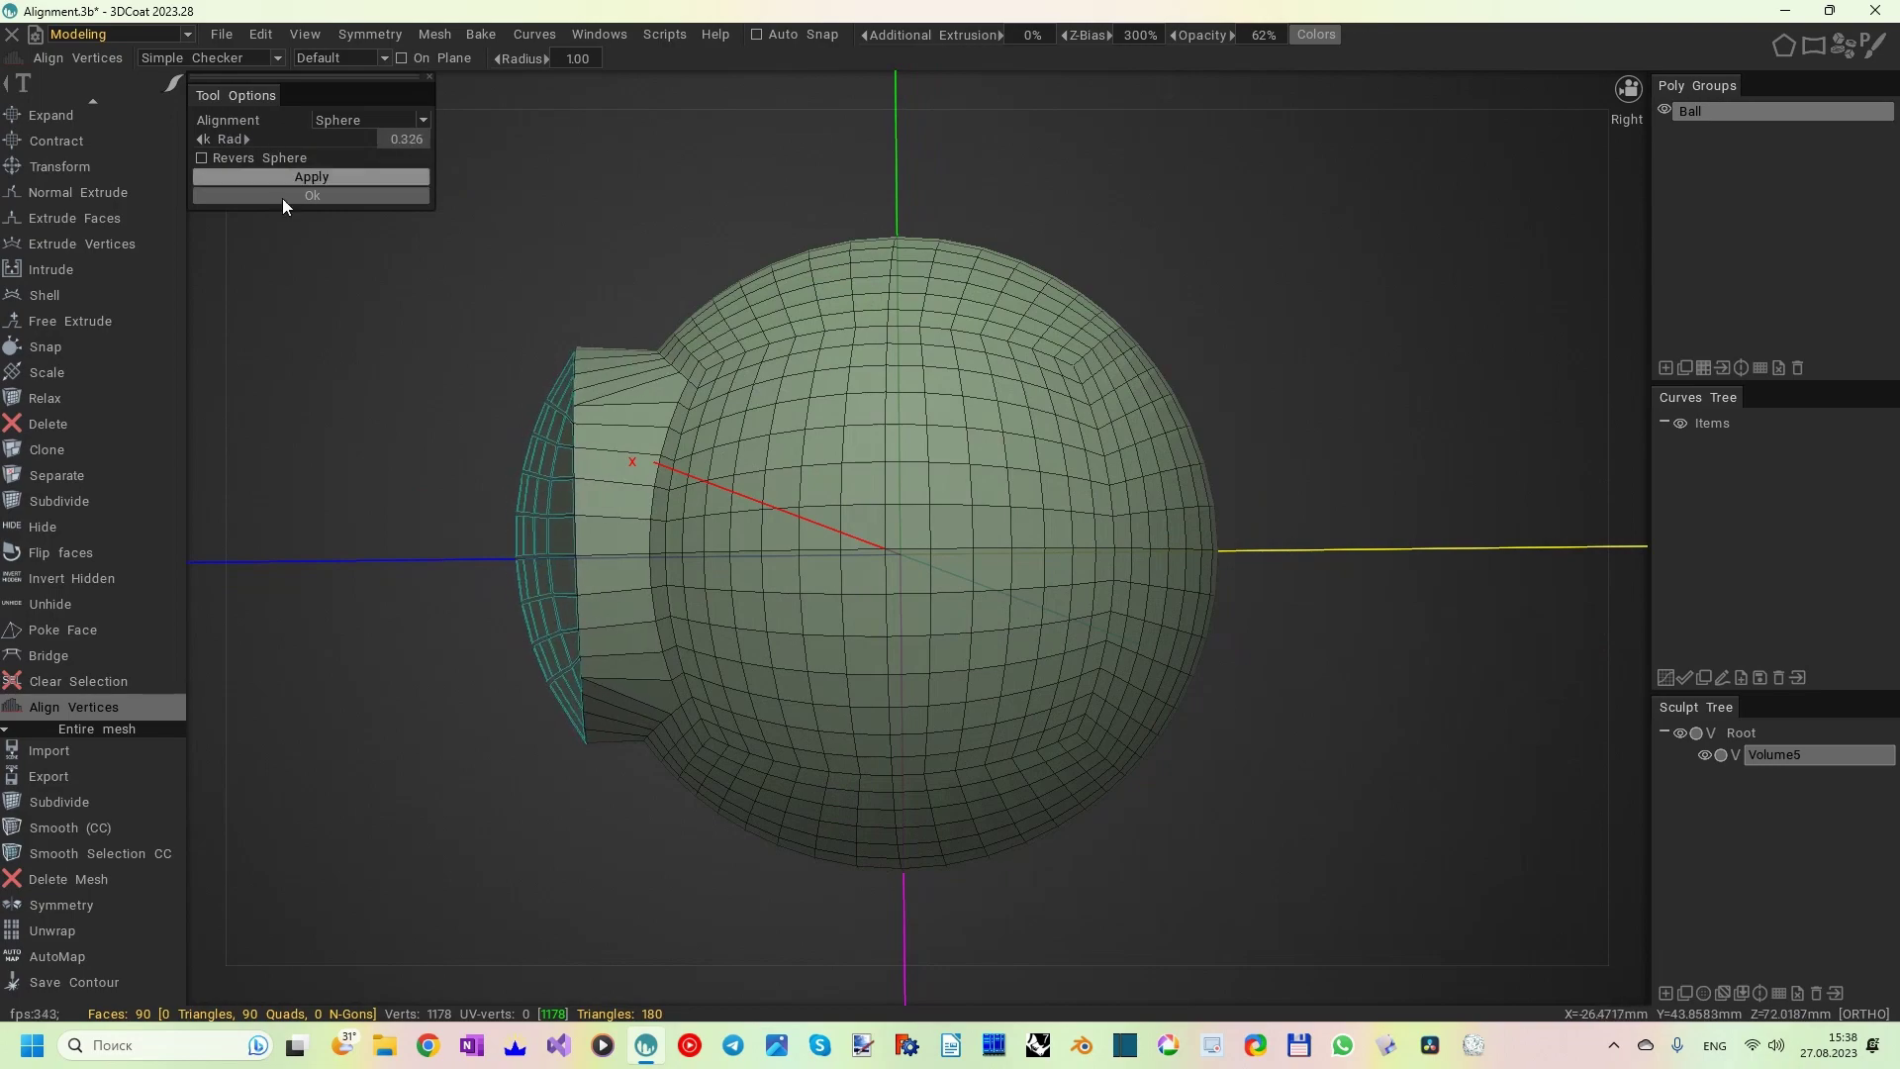
# - Preview the cap's sphere alignment with Revers Sphere enabled, and turn the option back off
pyautogui.keyDown('alt'); pyautogui.moveTo(297, 222); pyautogui.dragTo(248, 212); pyautogui.keyUp('alt')
pyautogui.click(221, 157)
pyautogui.keyDown('alt'); pyautogui.moveTo(316, 275); pyautogui.dragTo(359, 275); pyautogui.keyUp('alt')
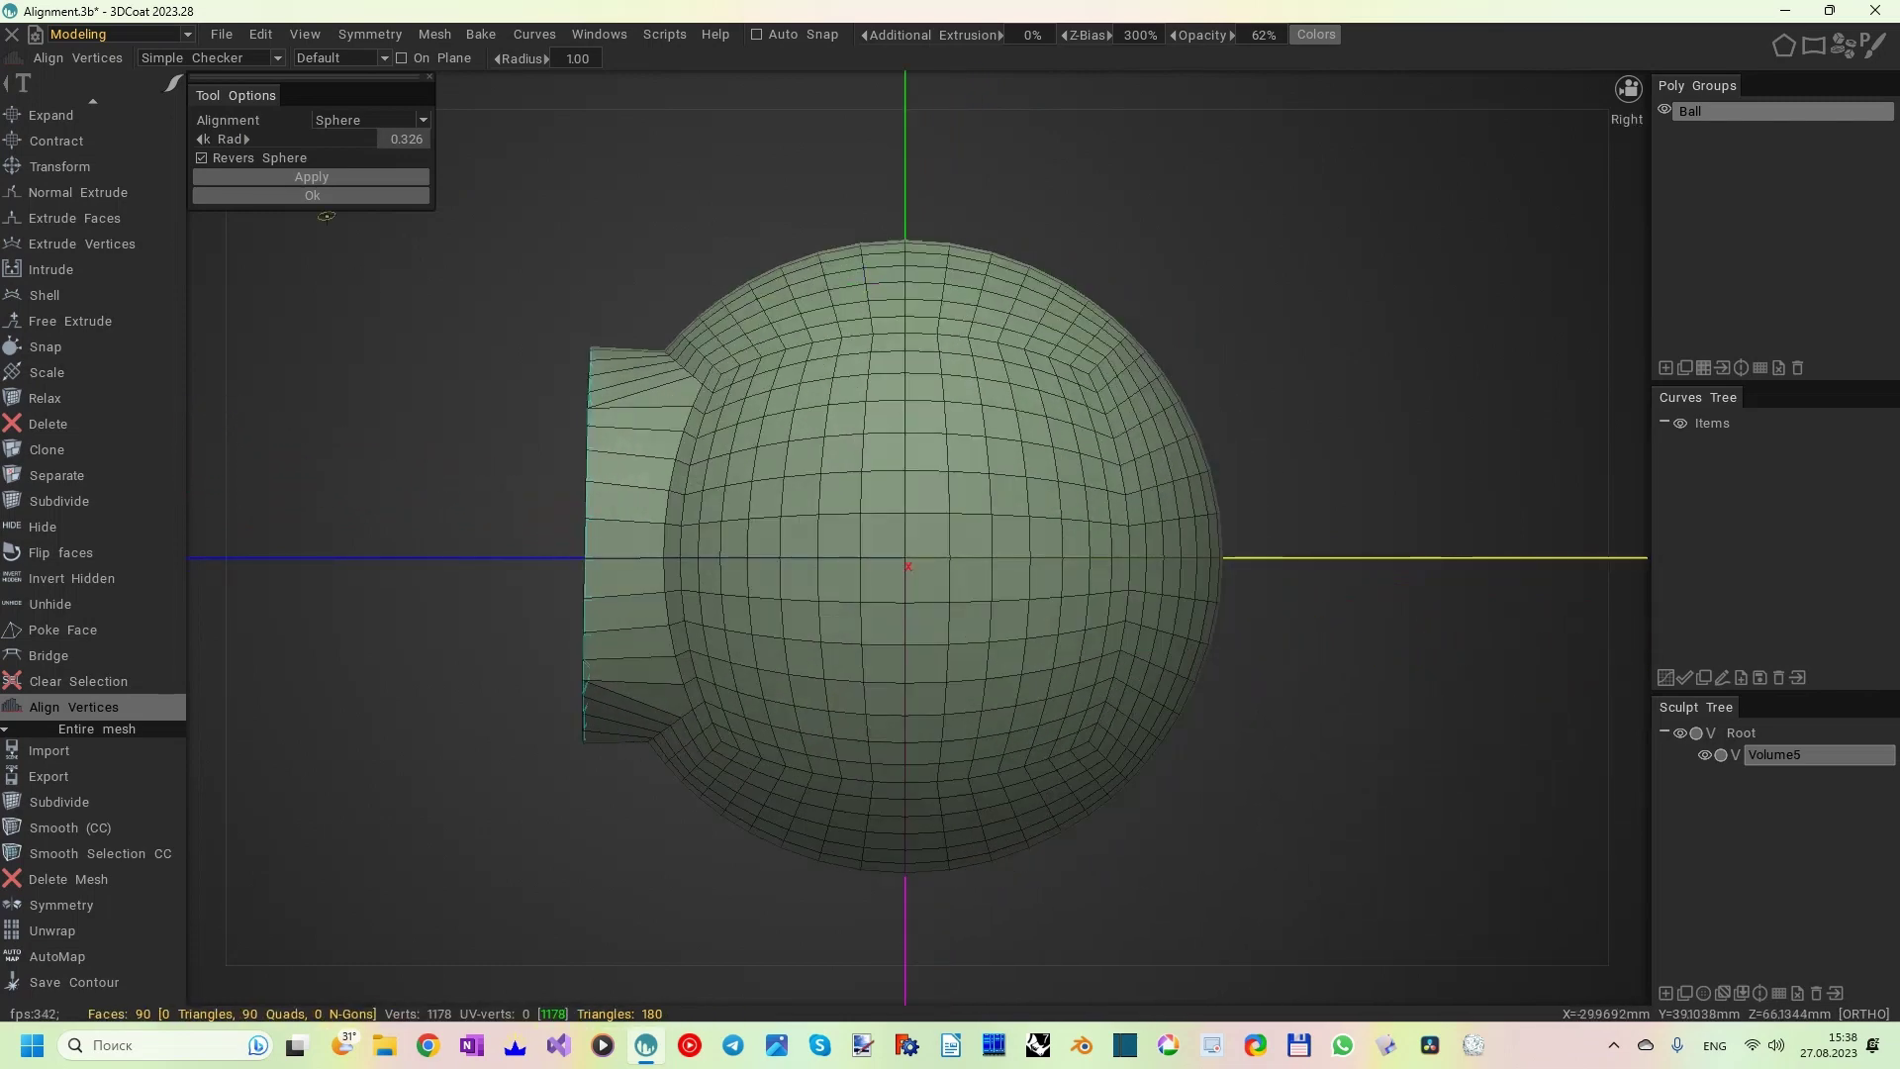
pyautogui.click(218, 158)
# - Draw a slanted two-point line curve in front of the domed cap in the right view
pyautogui.keyDown('alt'); pyautogui.moveTo(217, 159); pyautogui.dragTo(693, 256, button='middle'); pyautogui.keyUp('alt')
pyautogui.keyDown('alt'); pyautogui.moveTo(911, 262); pyautogui.dragTo(655, 173, button='middle'); pyautogui.keyUp('alt')
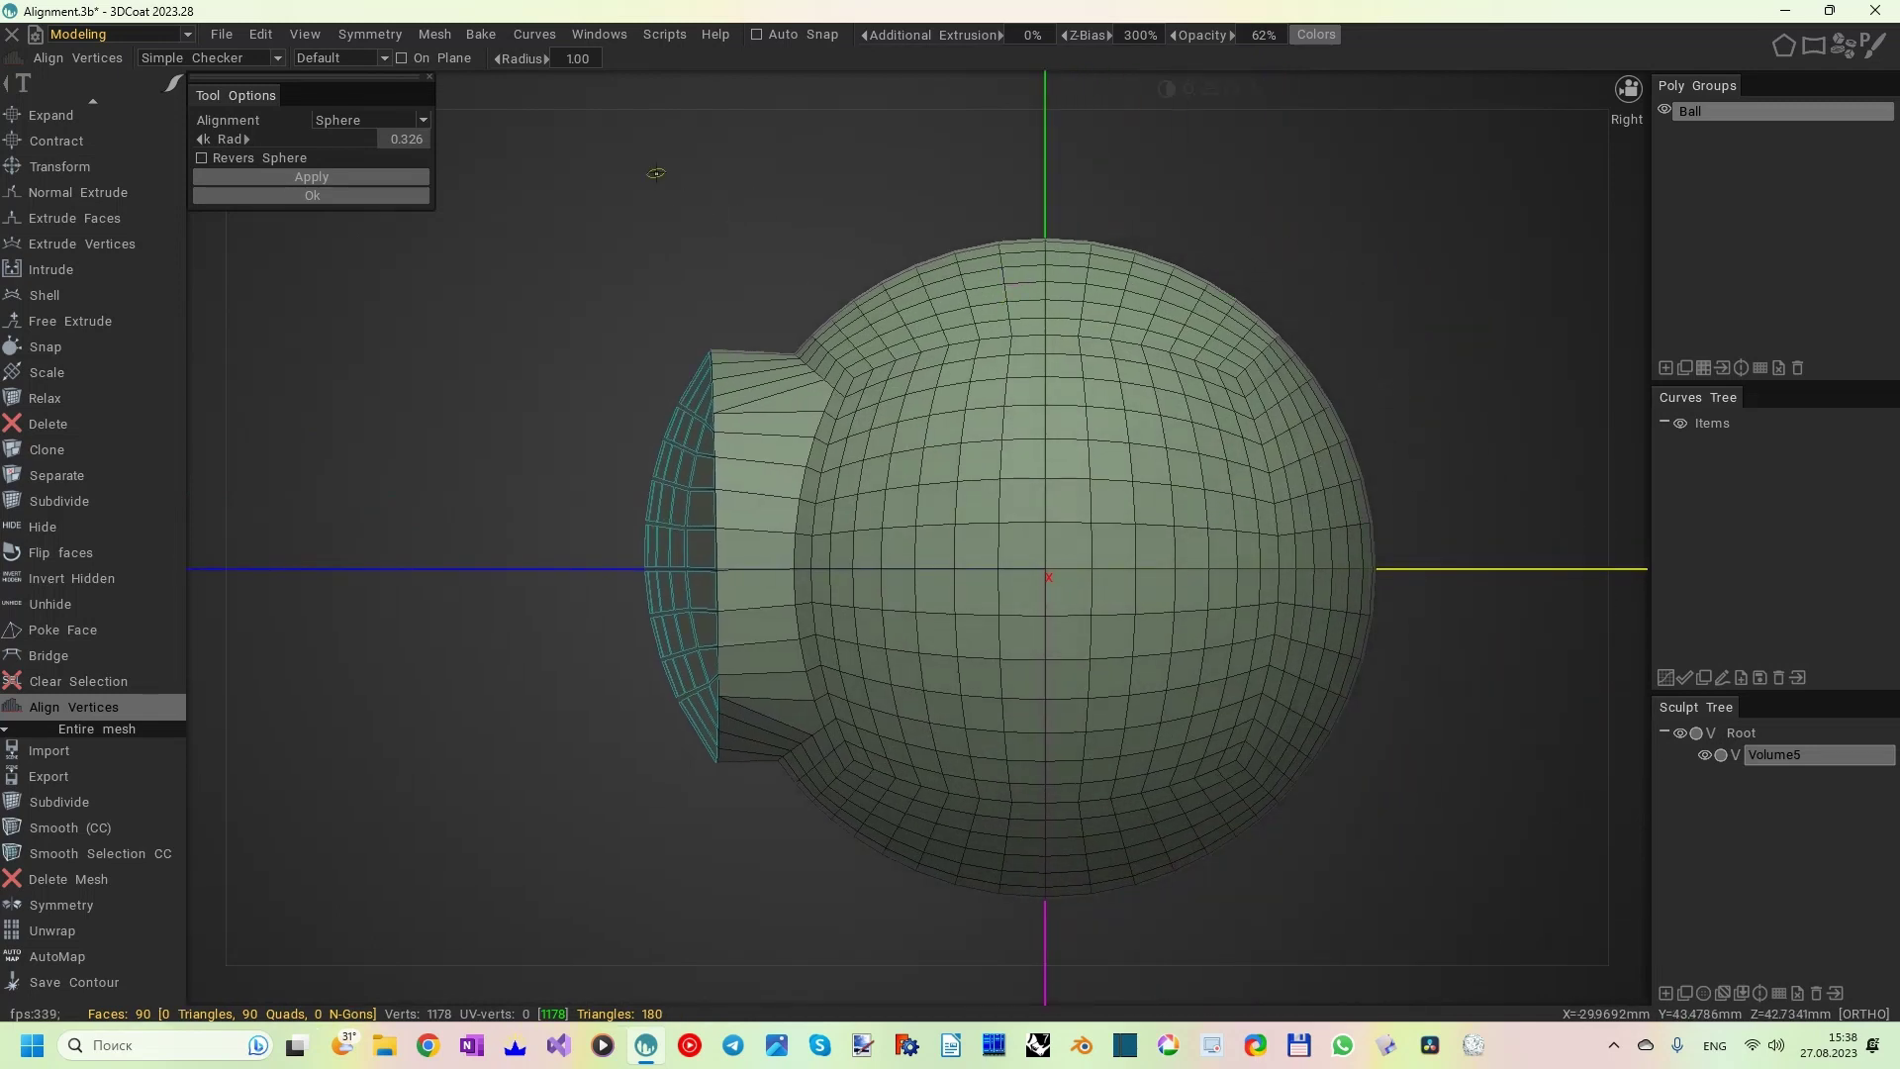
pyautogui.press('space')
pyautogui.click(641, 104)
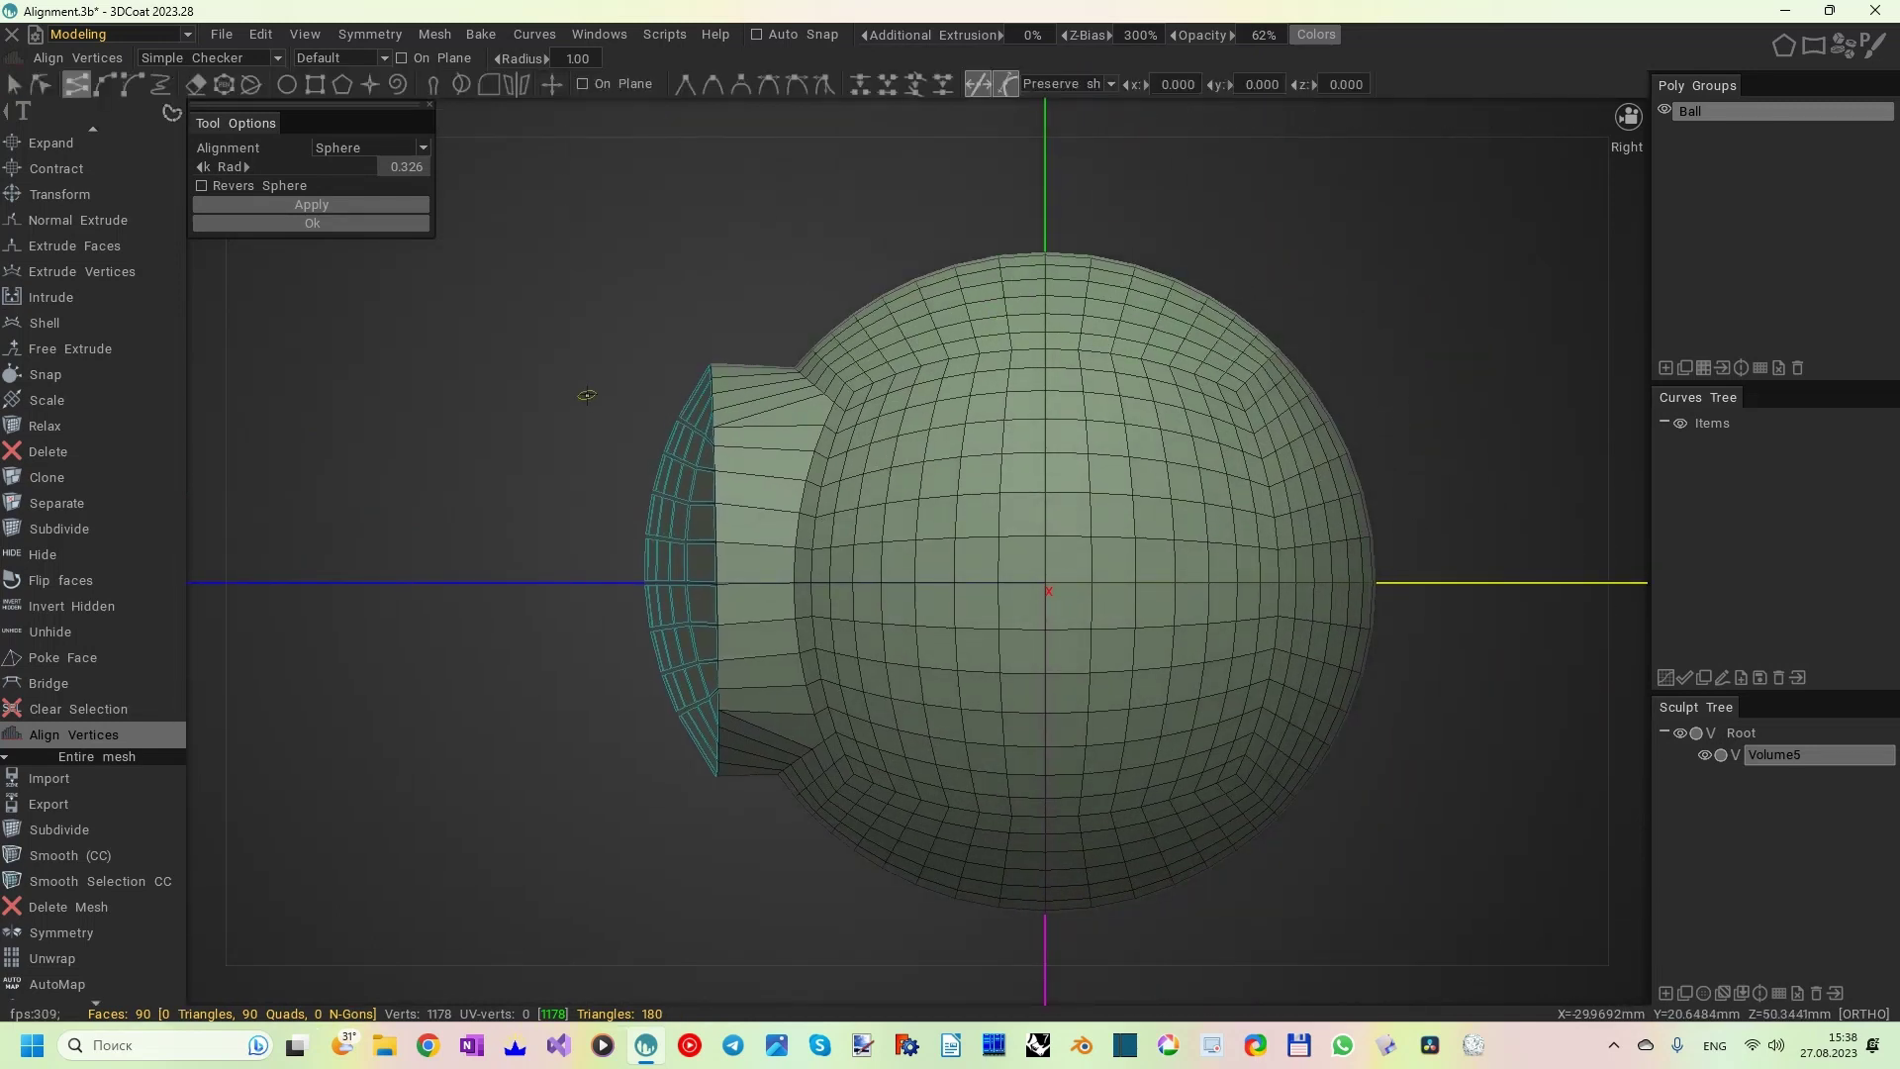
pyautogui.click(630, 327)
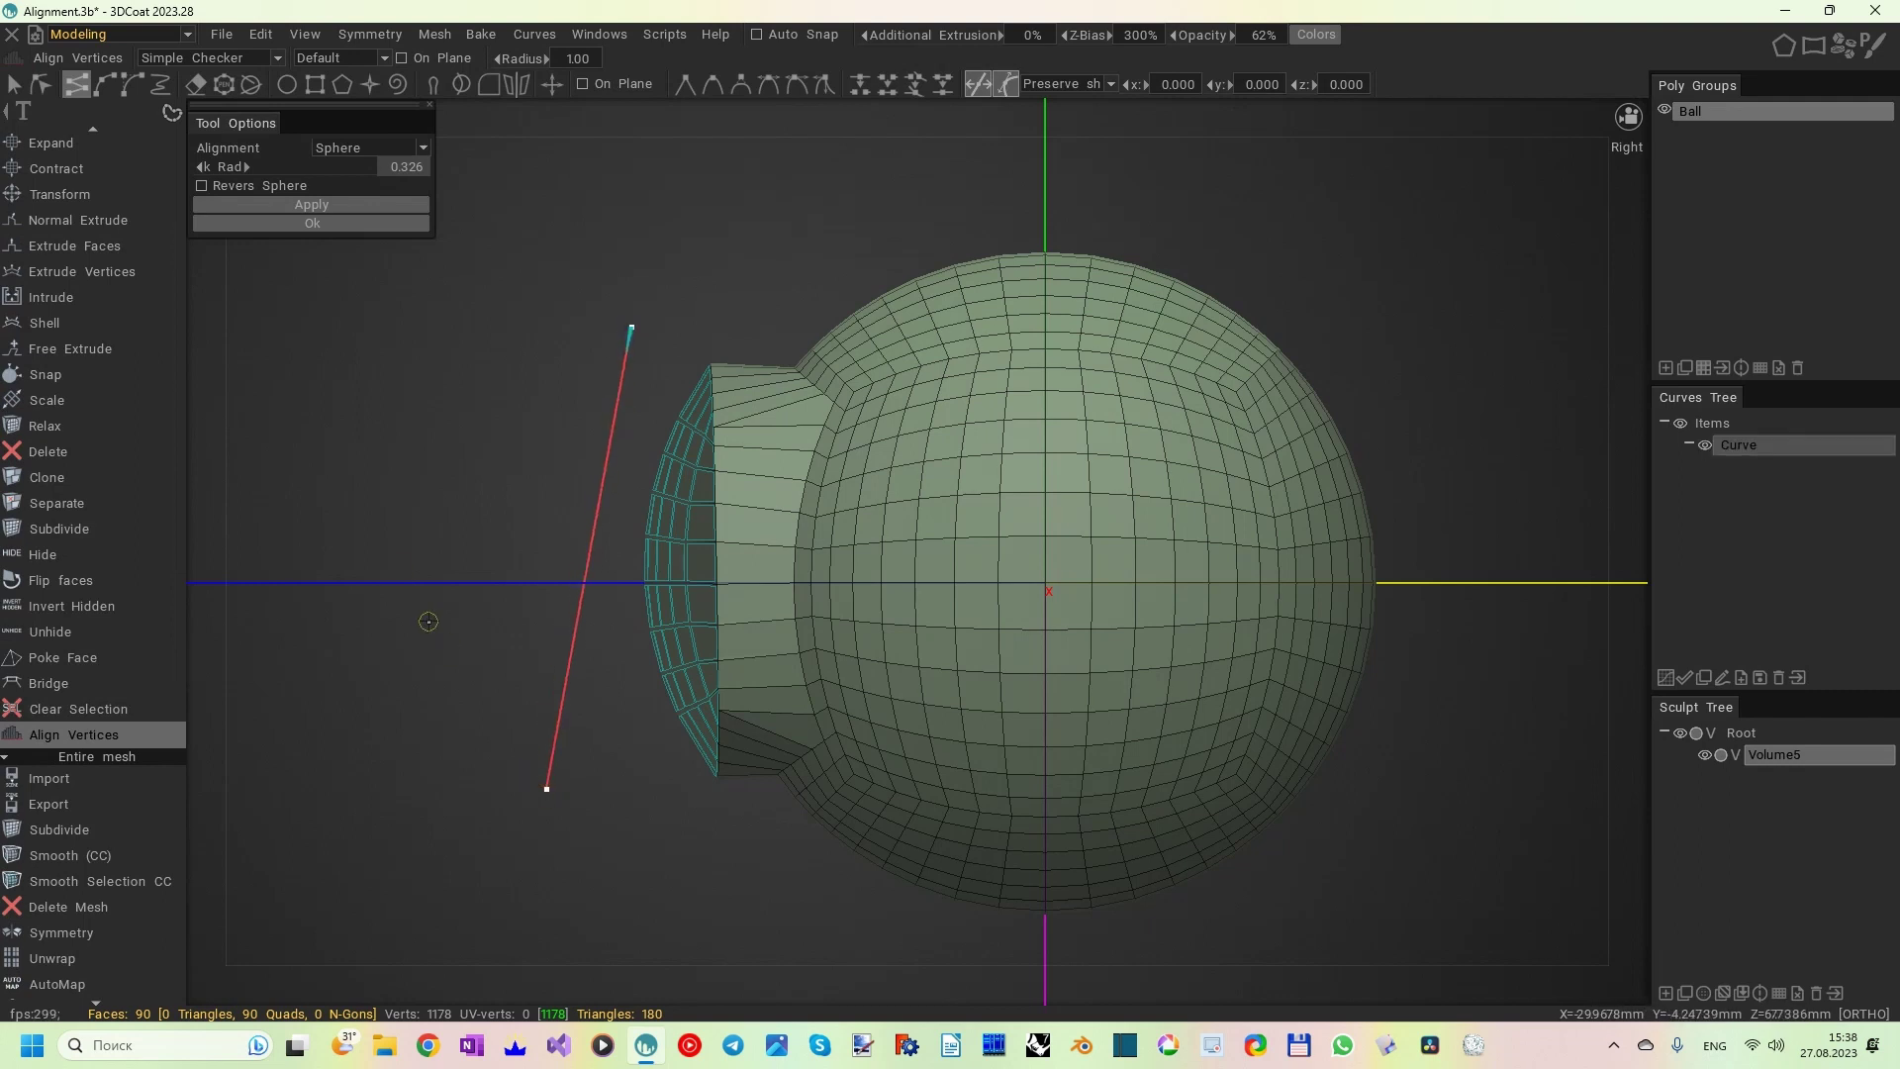
pyautogui.press('Return')
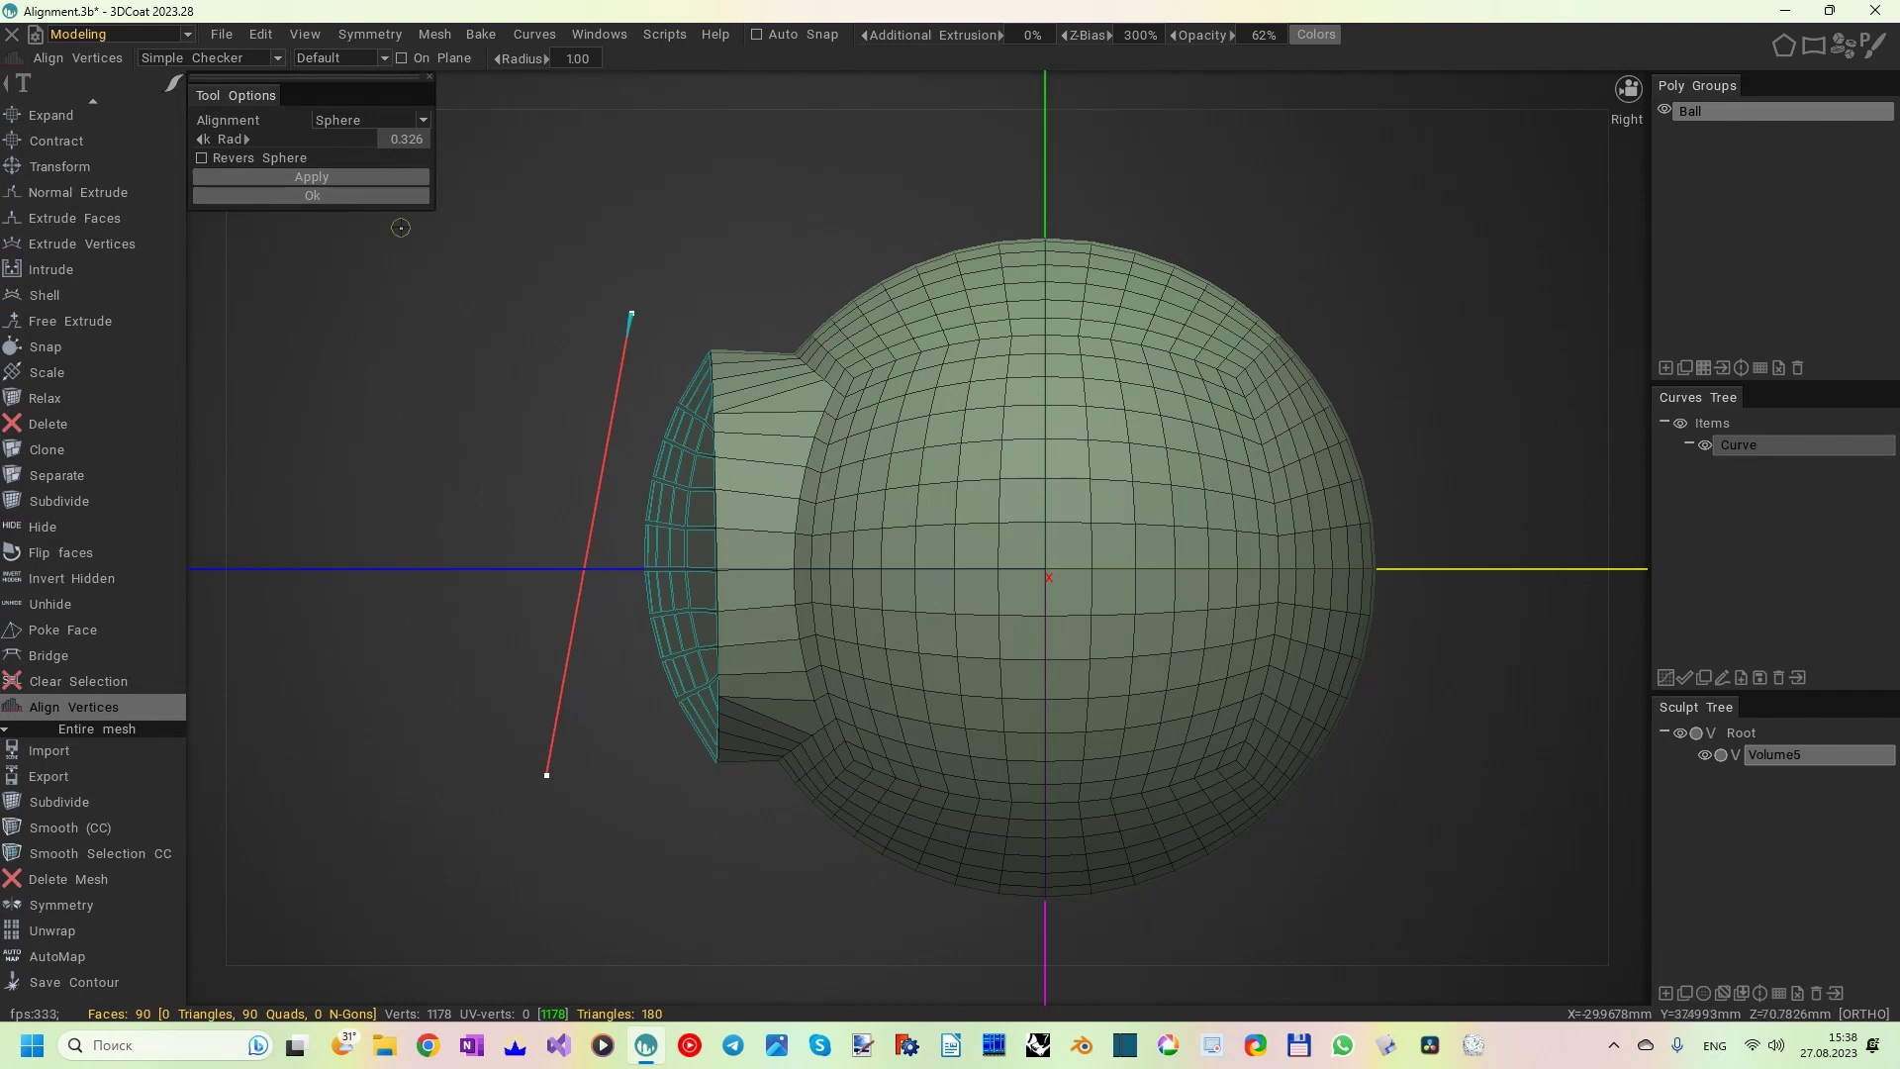
# - Flatten the domed cap parallel to the slanted curve using Line ortho screen alignment with Alignment By Minimum enabled
pyautogui.click(423, 120)
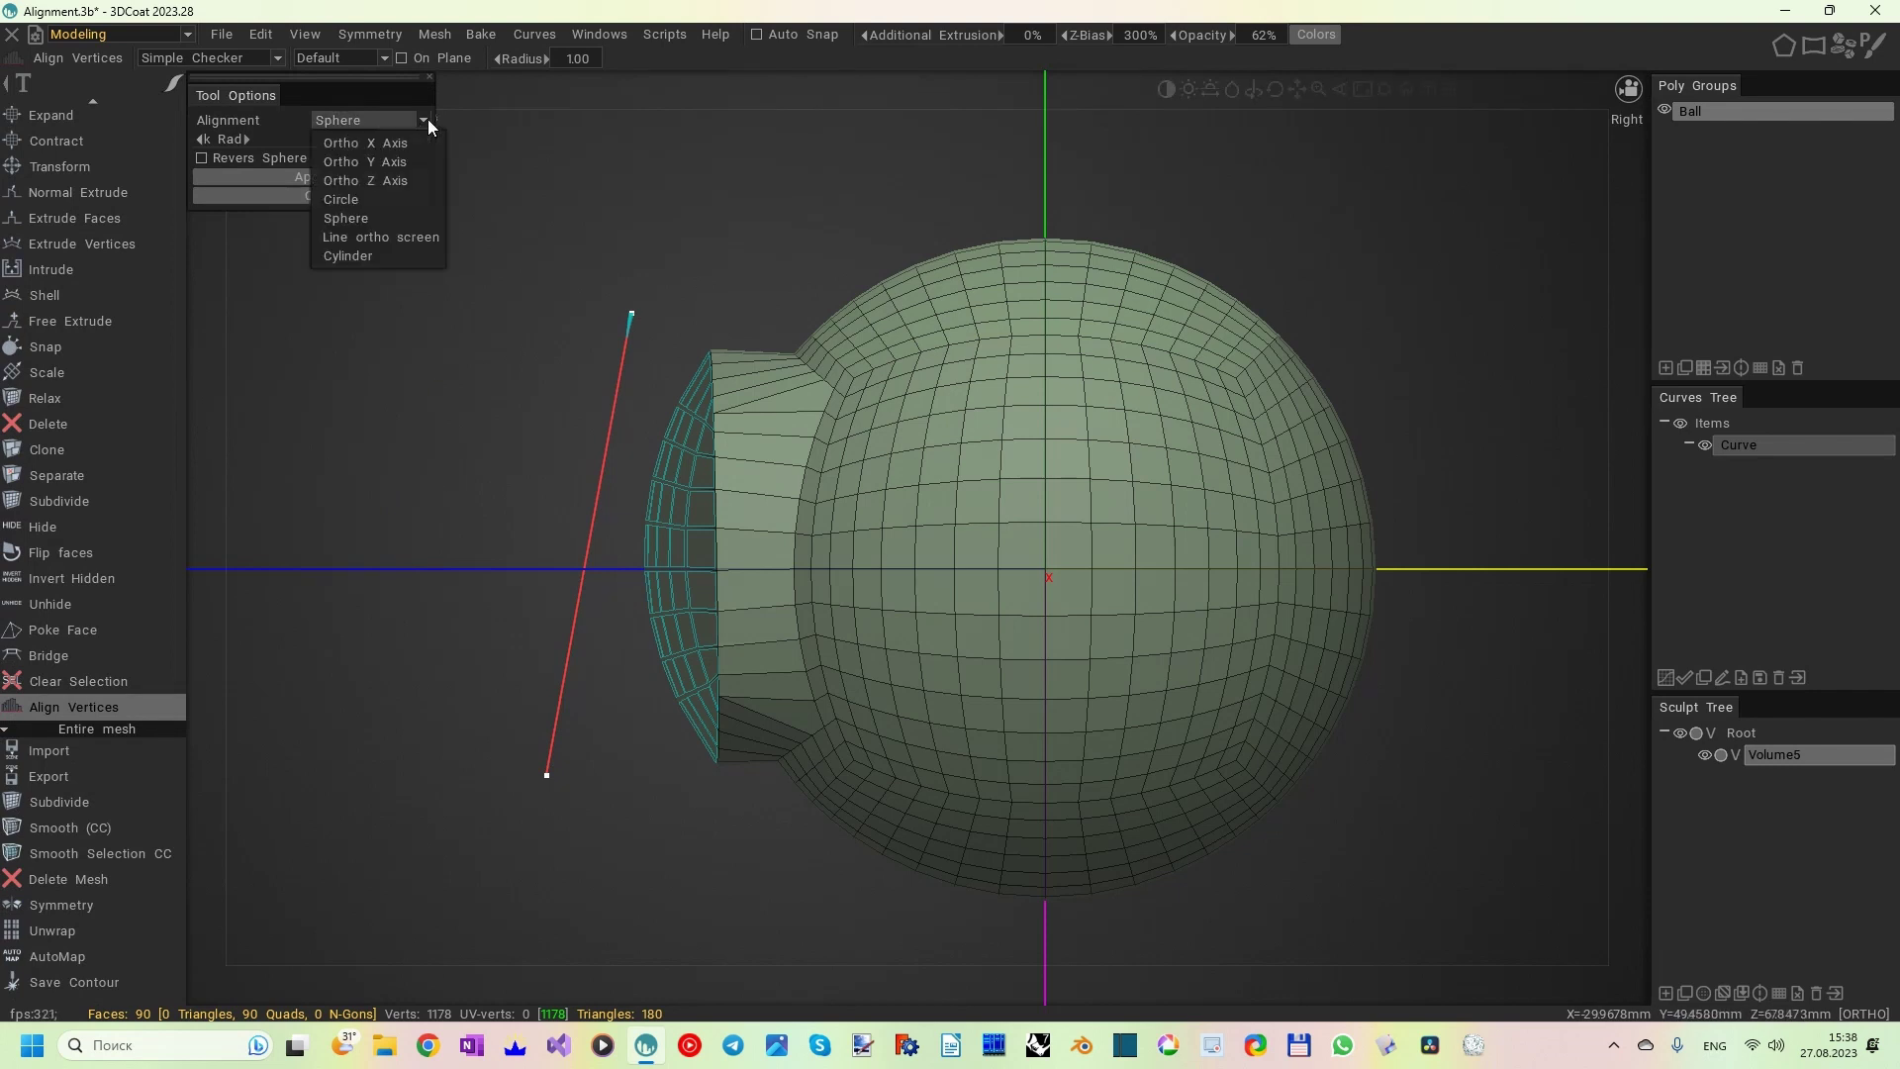
pyautogui.click(381, 237)
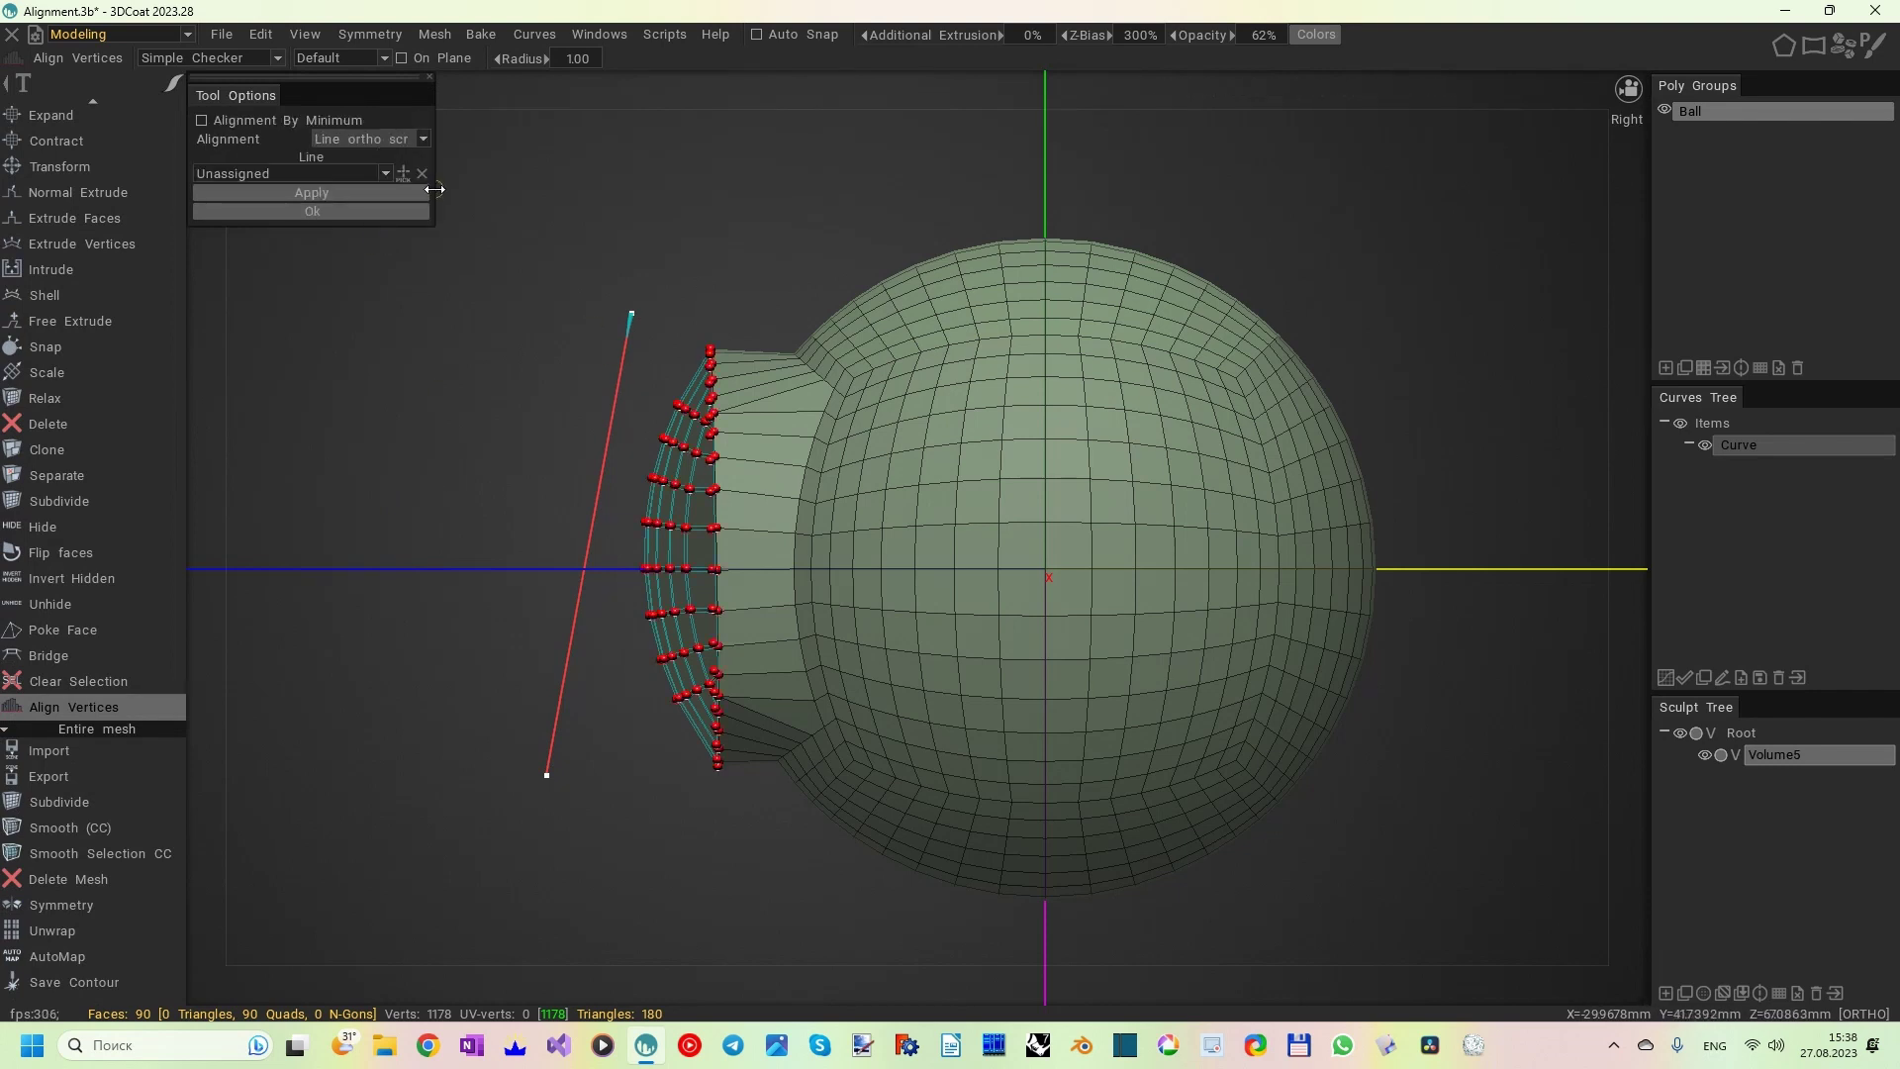
pyautogui.click(404, 175)
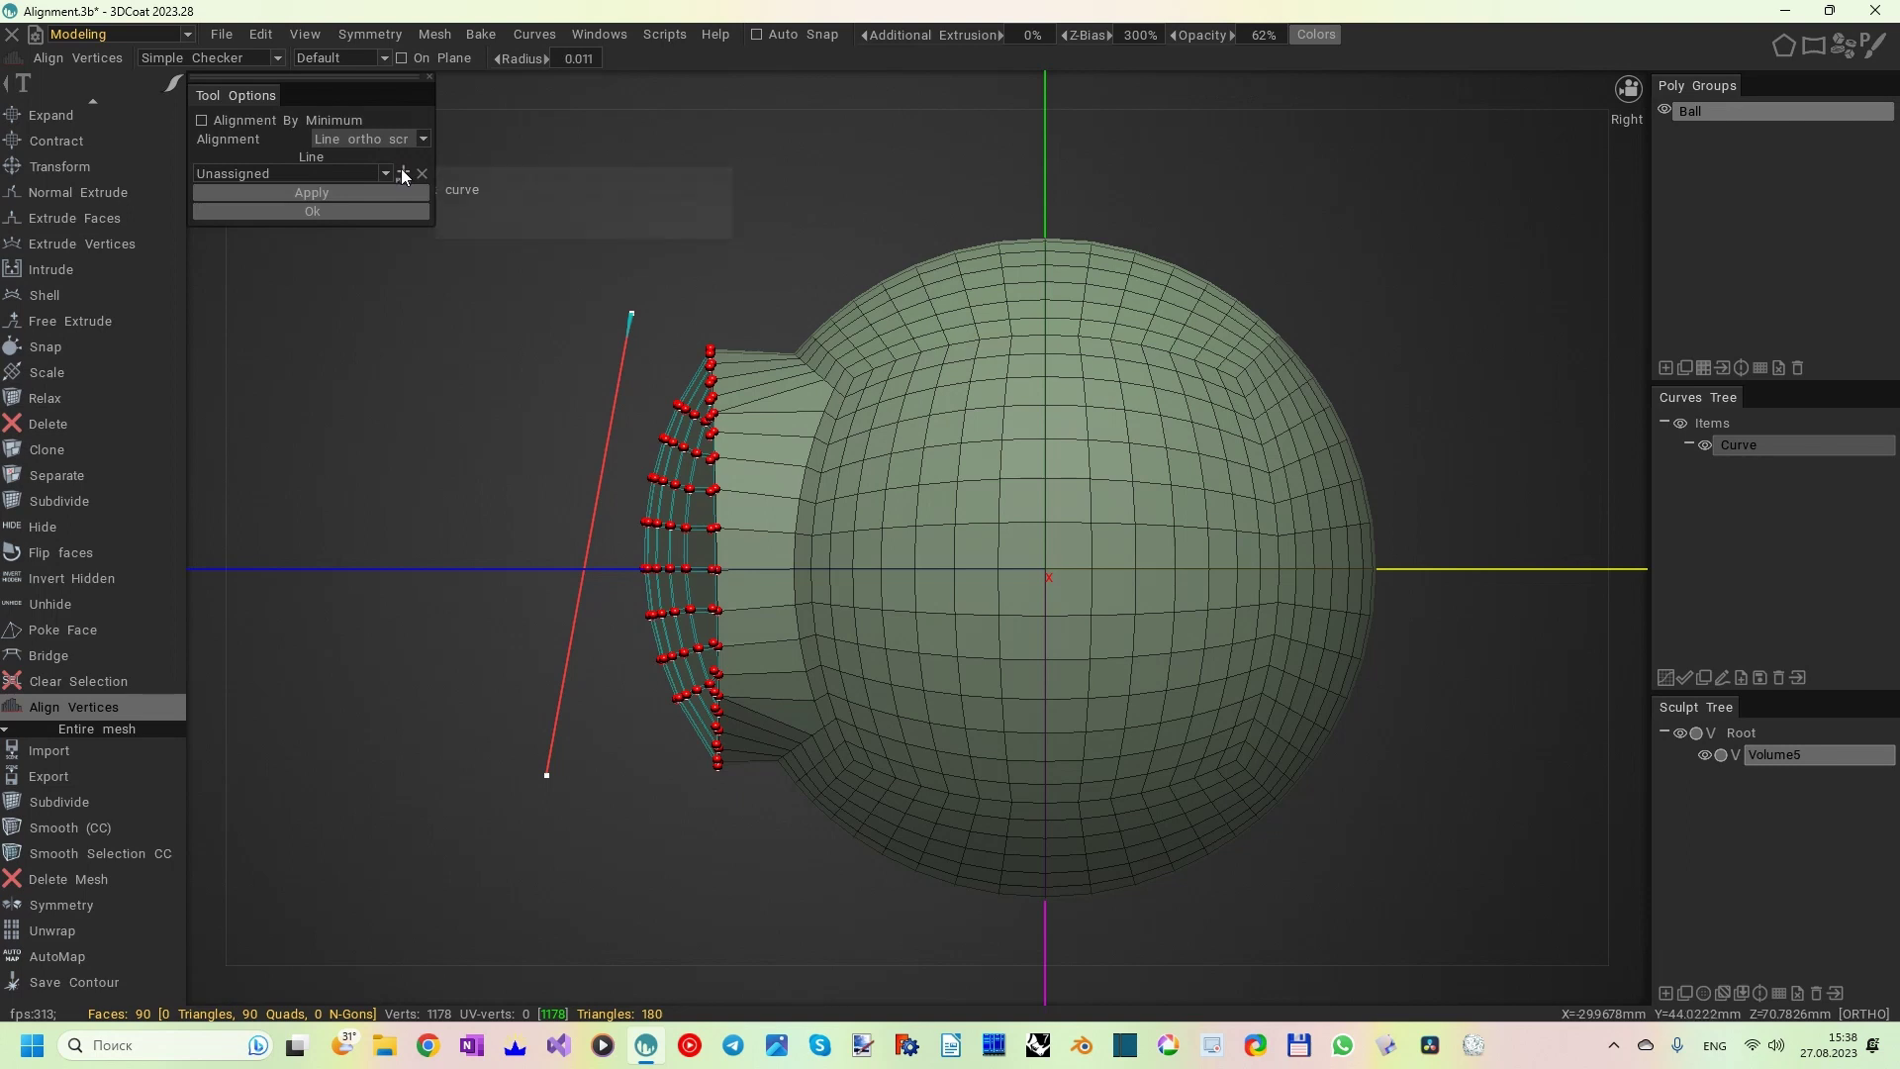
pyautogui.click(612, 403)
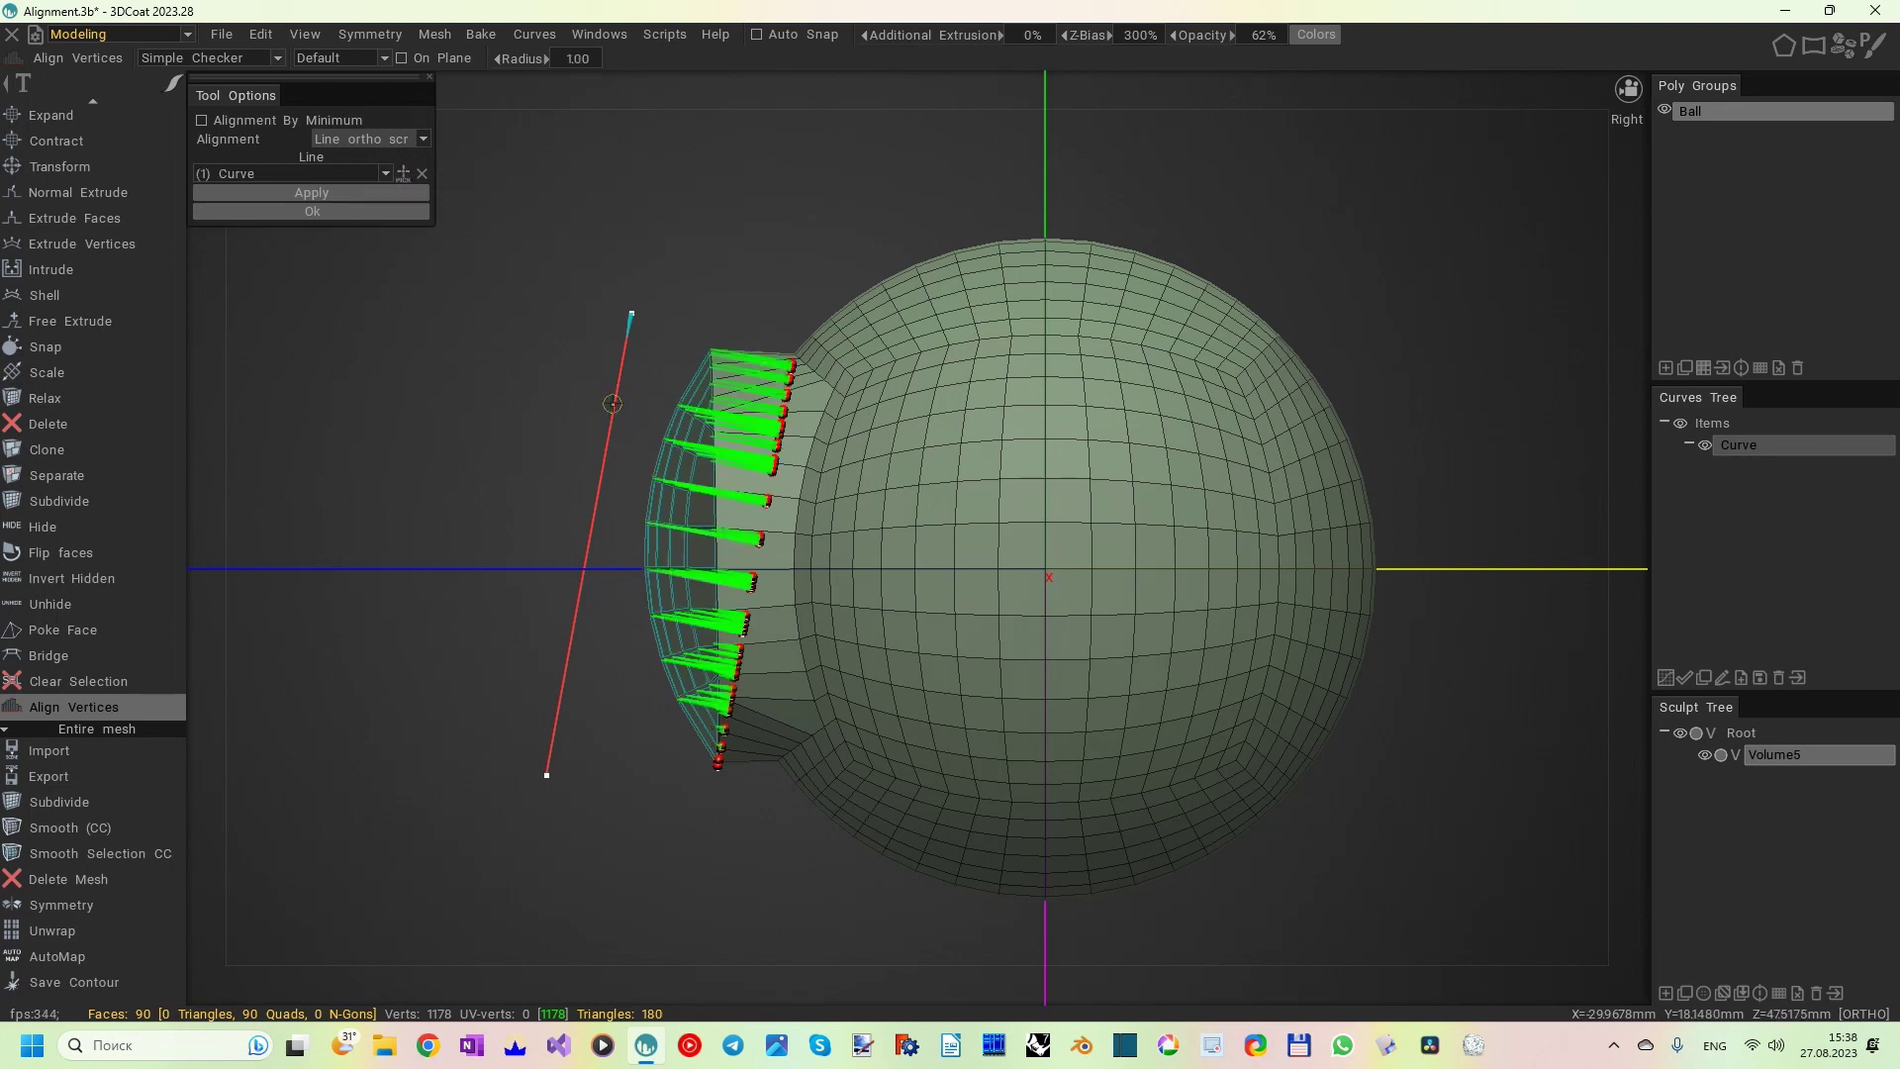
pyautogui.click(202, 120)
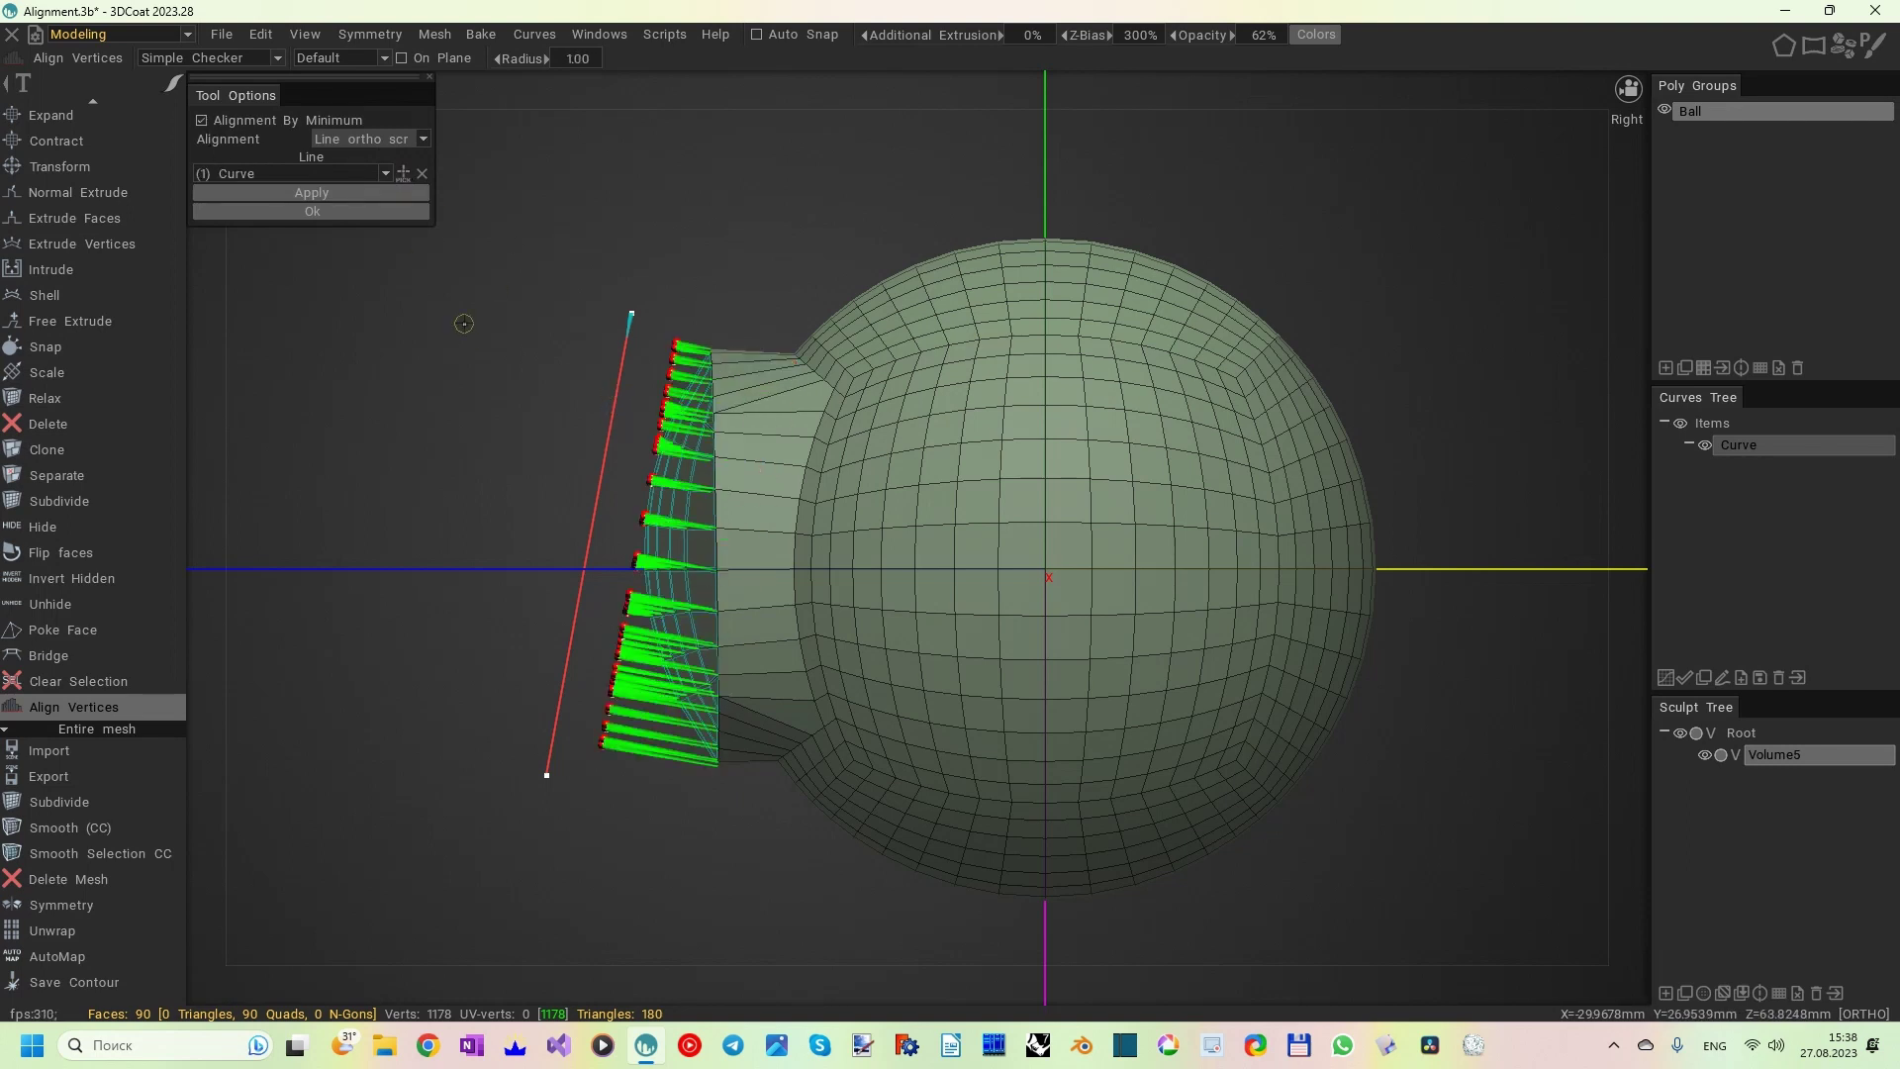
pyautogui.click(311, 193)
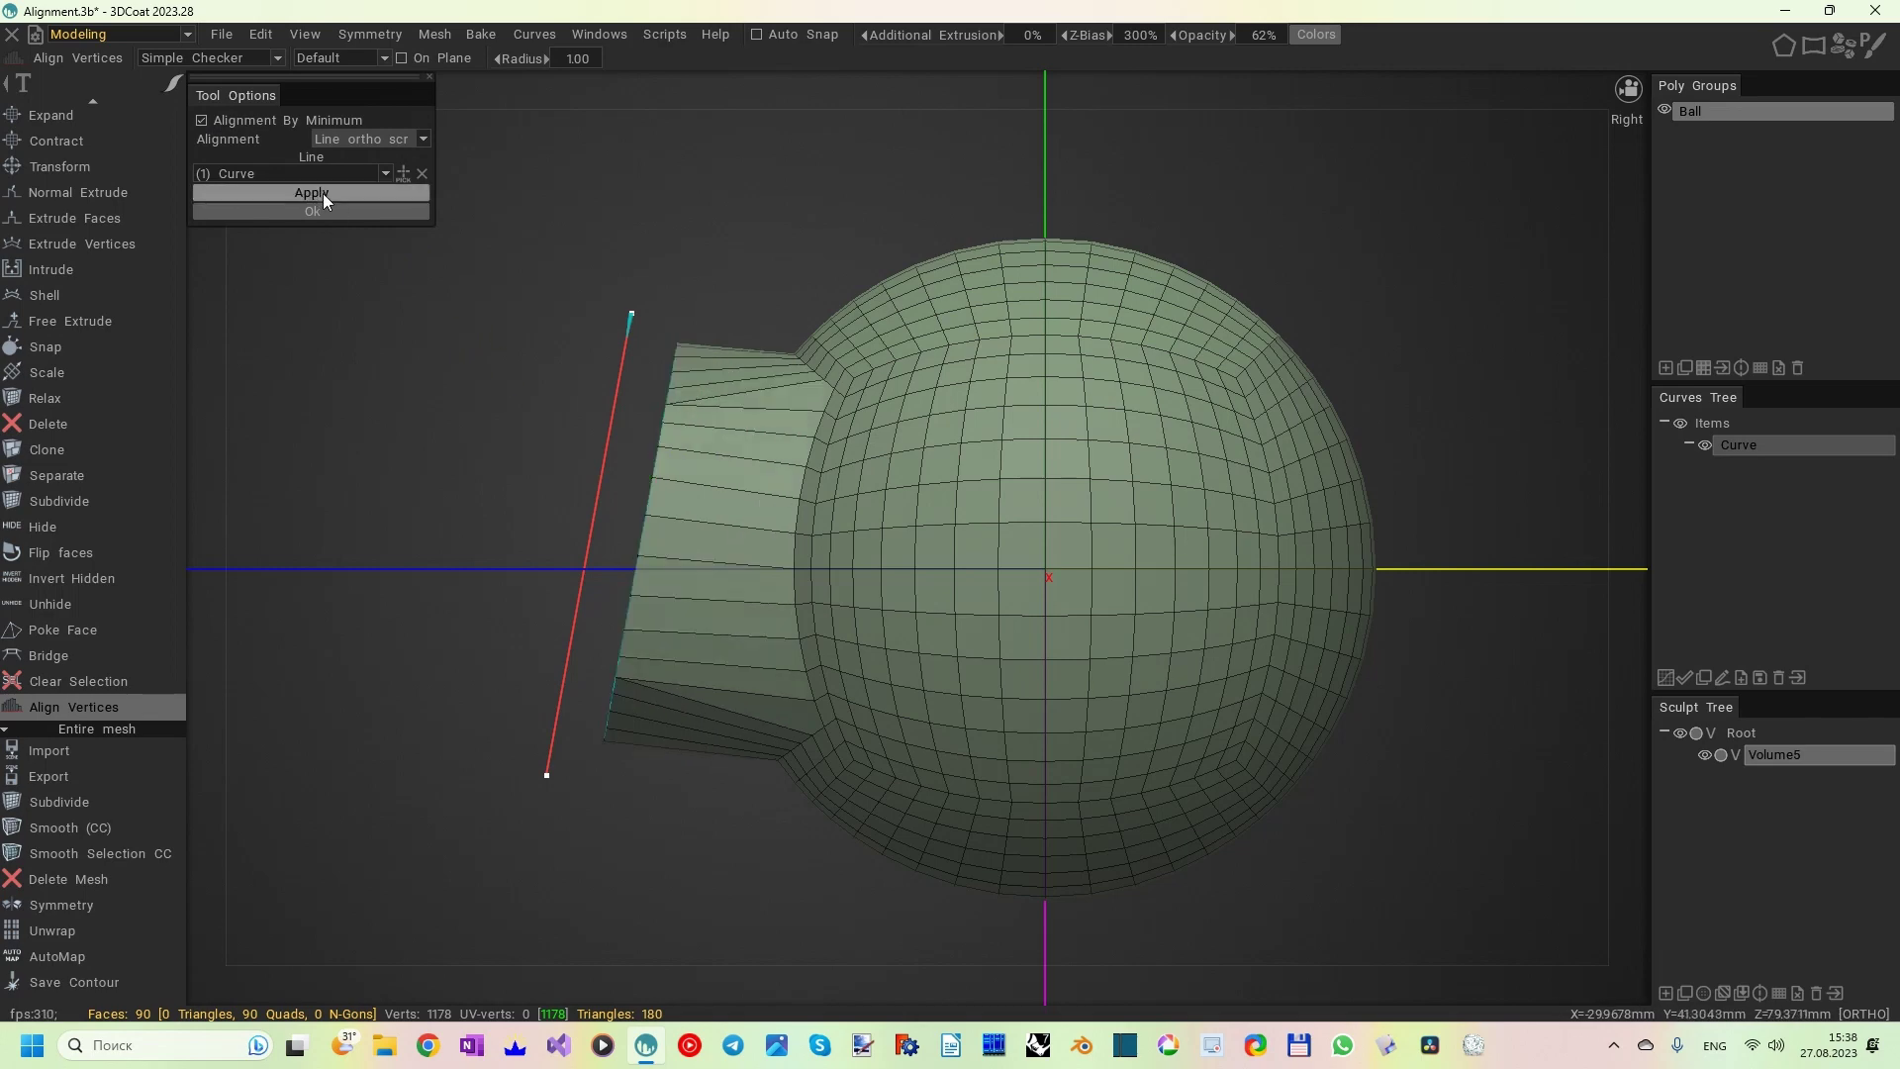
# - Round the slanted cap outward by aligning its selected vertices to a Sphere
pyautogui.keyDown('alt'); pyautogui.moveTo(470, 461); pyautogui.dragTo(463, 372, button='right'); pyautogui.keyUp('alt')
pyautogui.keyDown('alt'); pyautogui.moveTo(463, 372); pyautogui.dragTo(509, 385); pyautogui.keyUp('alt')
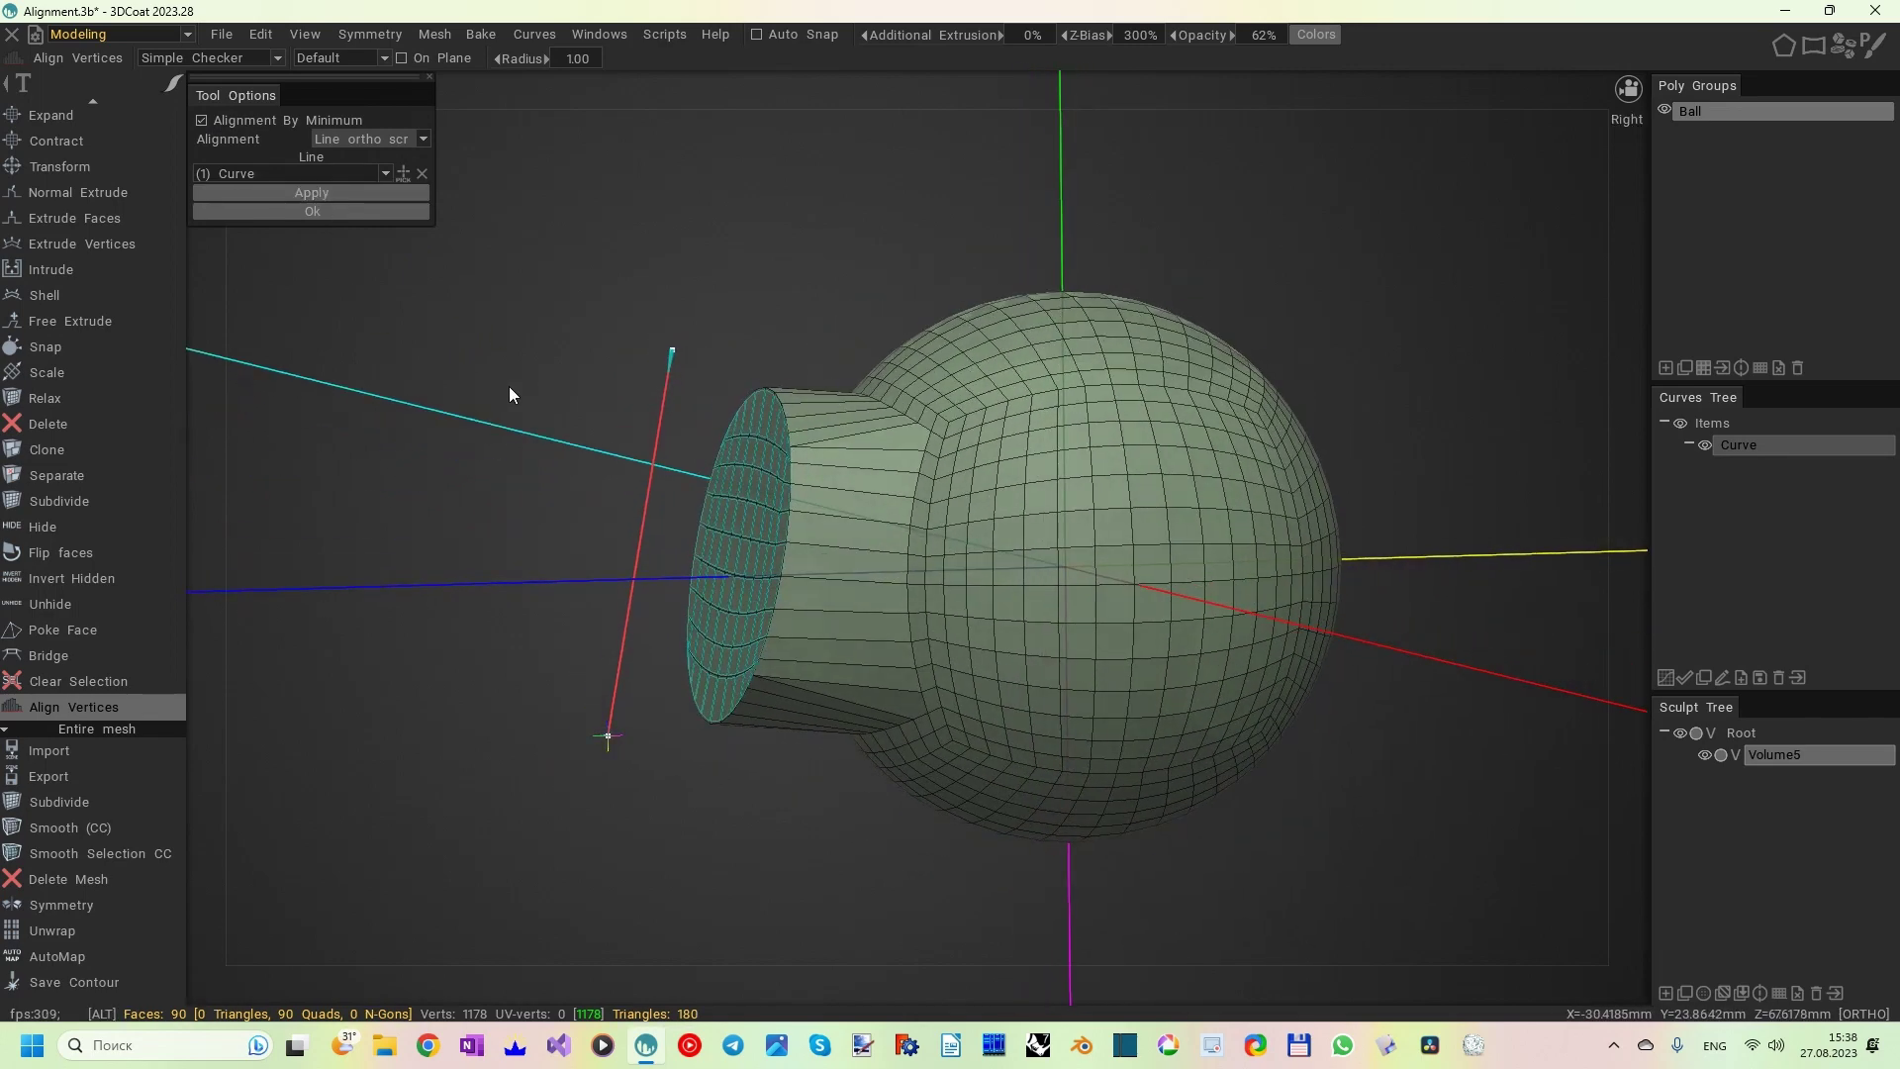
pyautogui.click(423, 139)
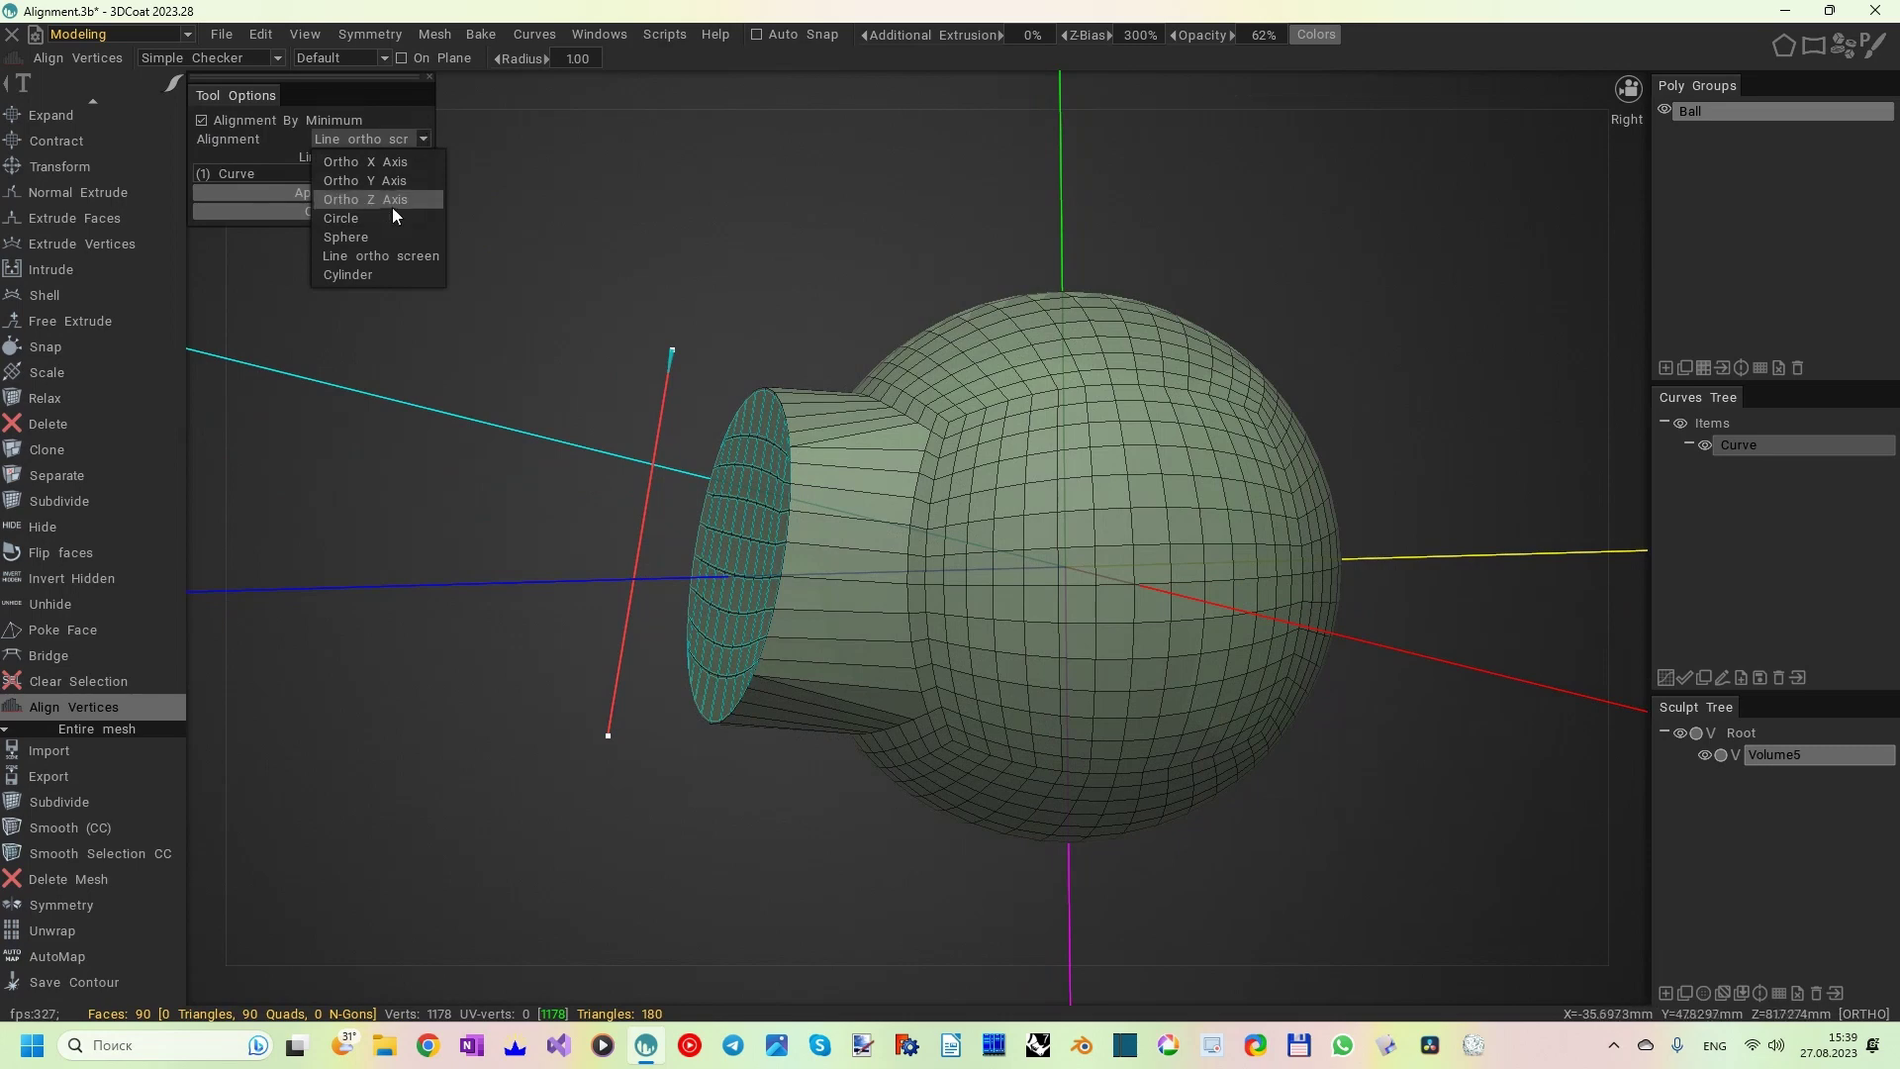
pyautogui.click(383, 243)
pyautogui.moveTo(413, 255); pyautogui.dragTo(519, 286)
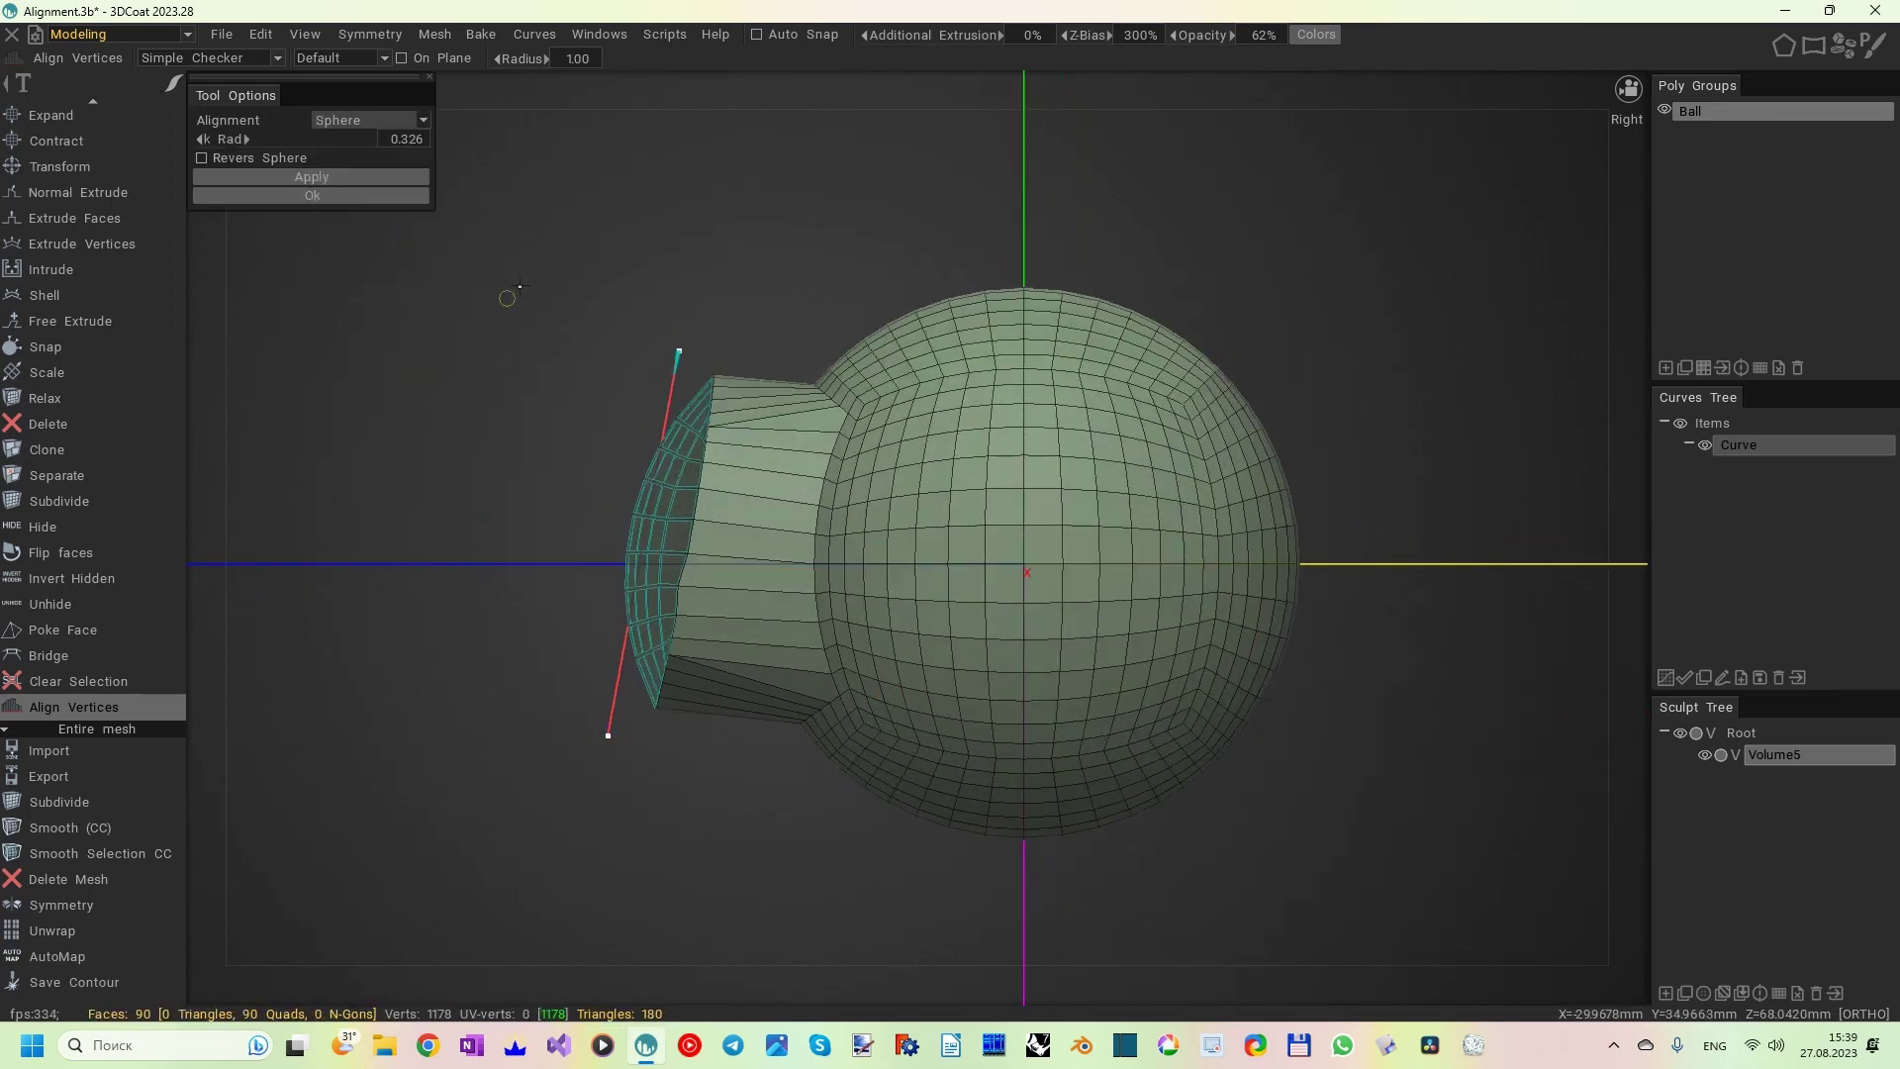
# - Align the cap to a Cylinder in the right view, enlarging the guide circle and moving its center toward the ball
pyautogui.click(423, 120)
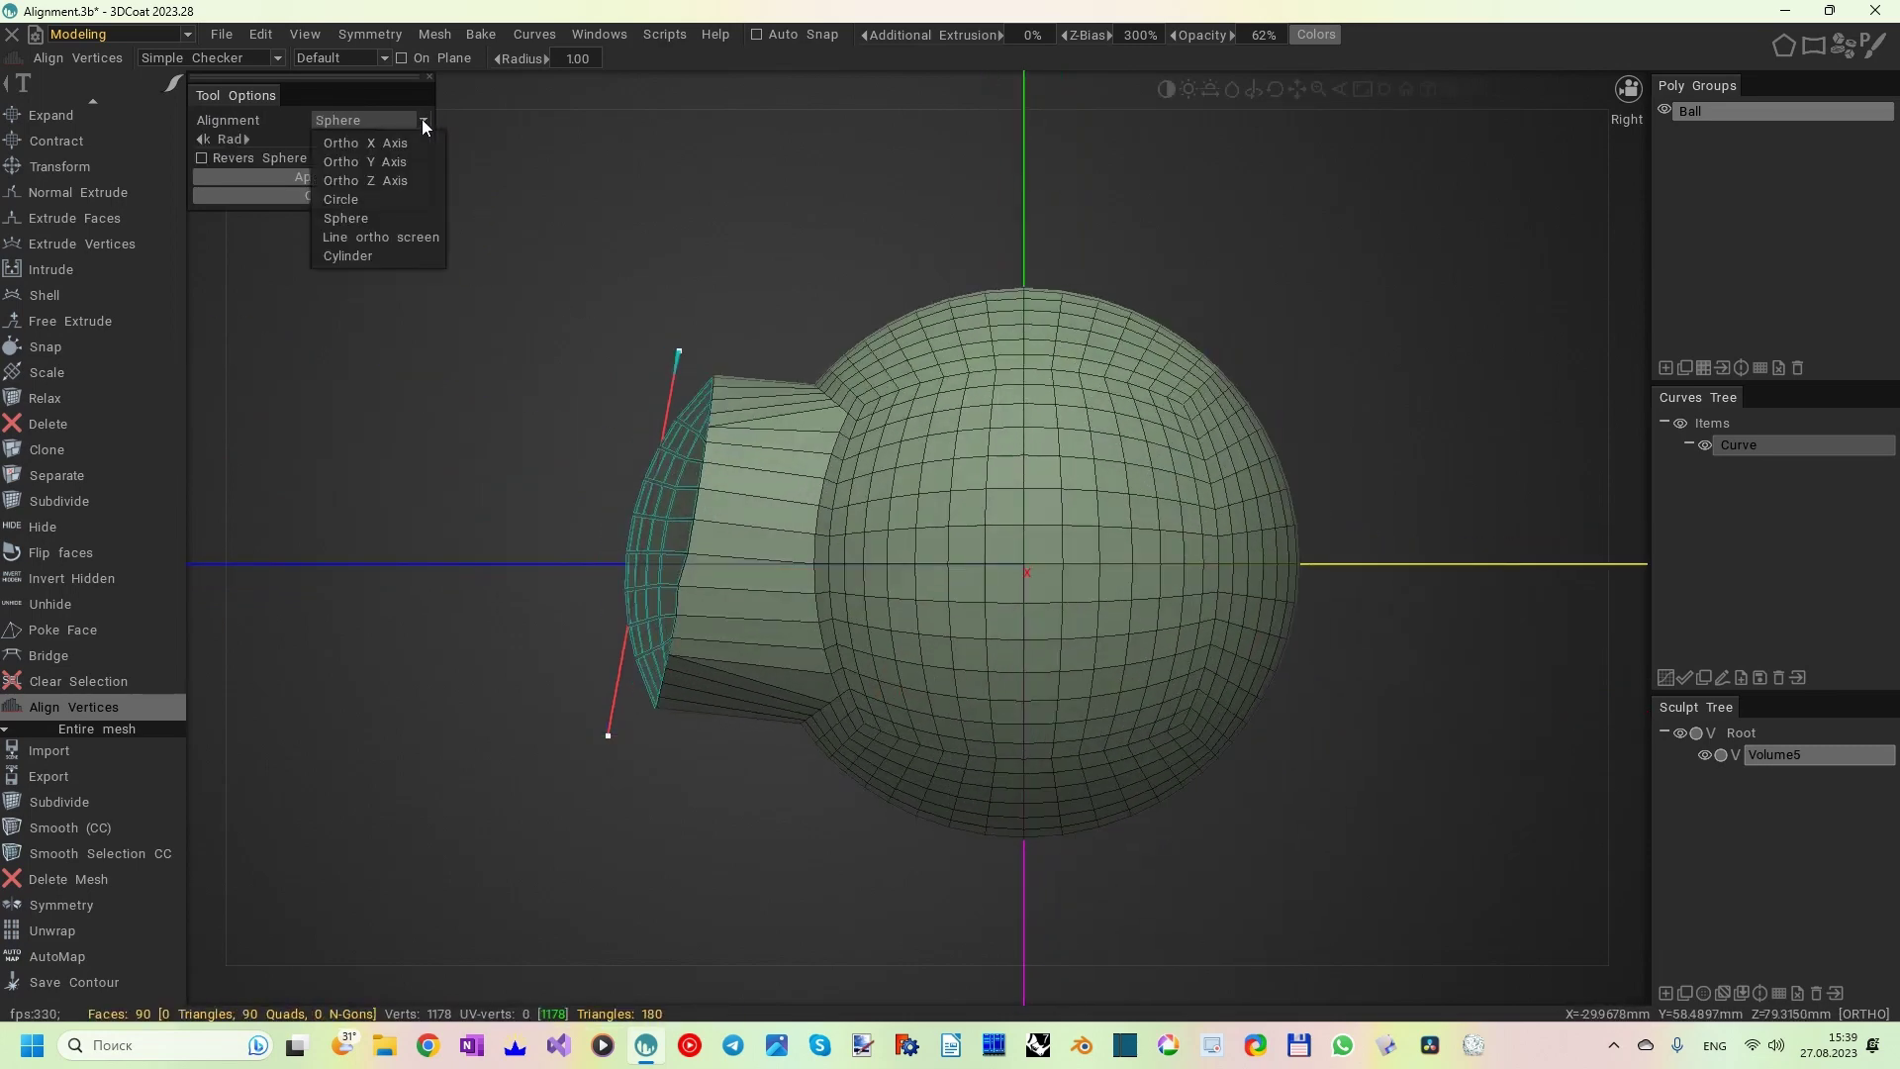
pyautogui.click(399, 256)
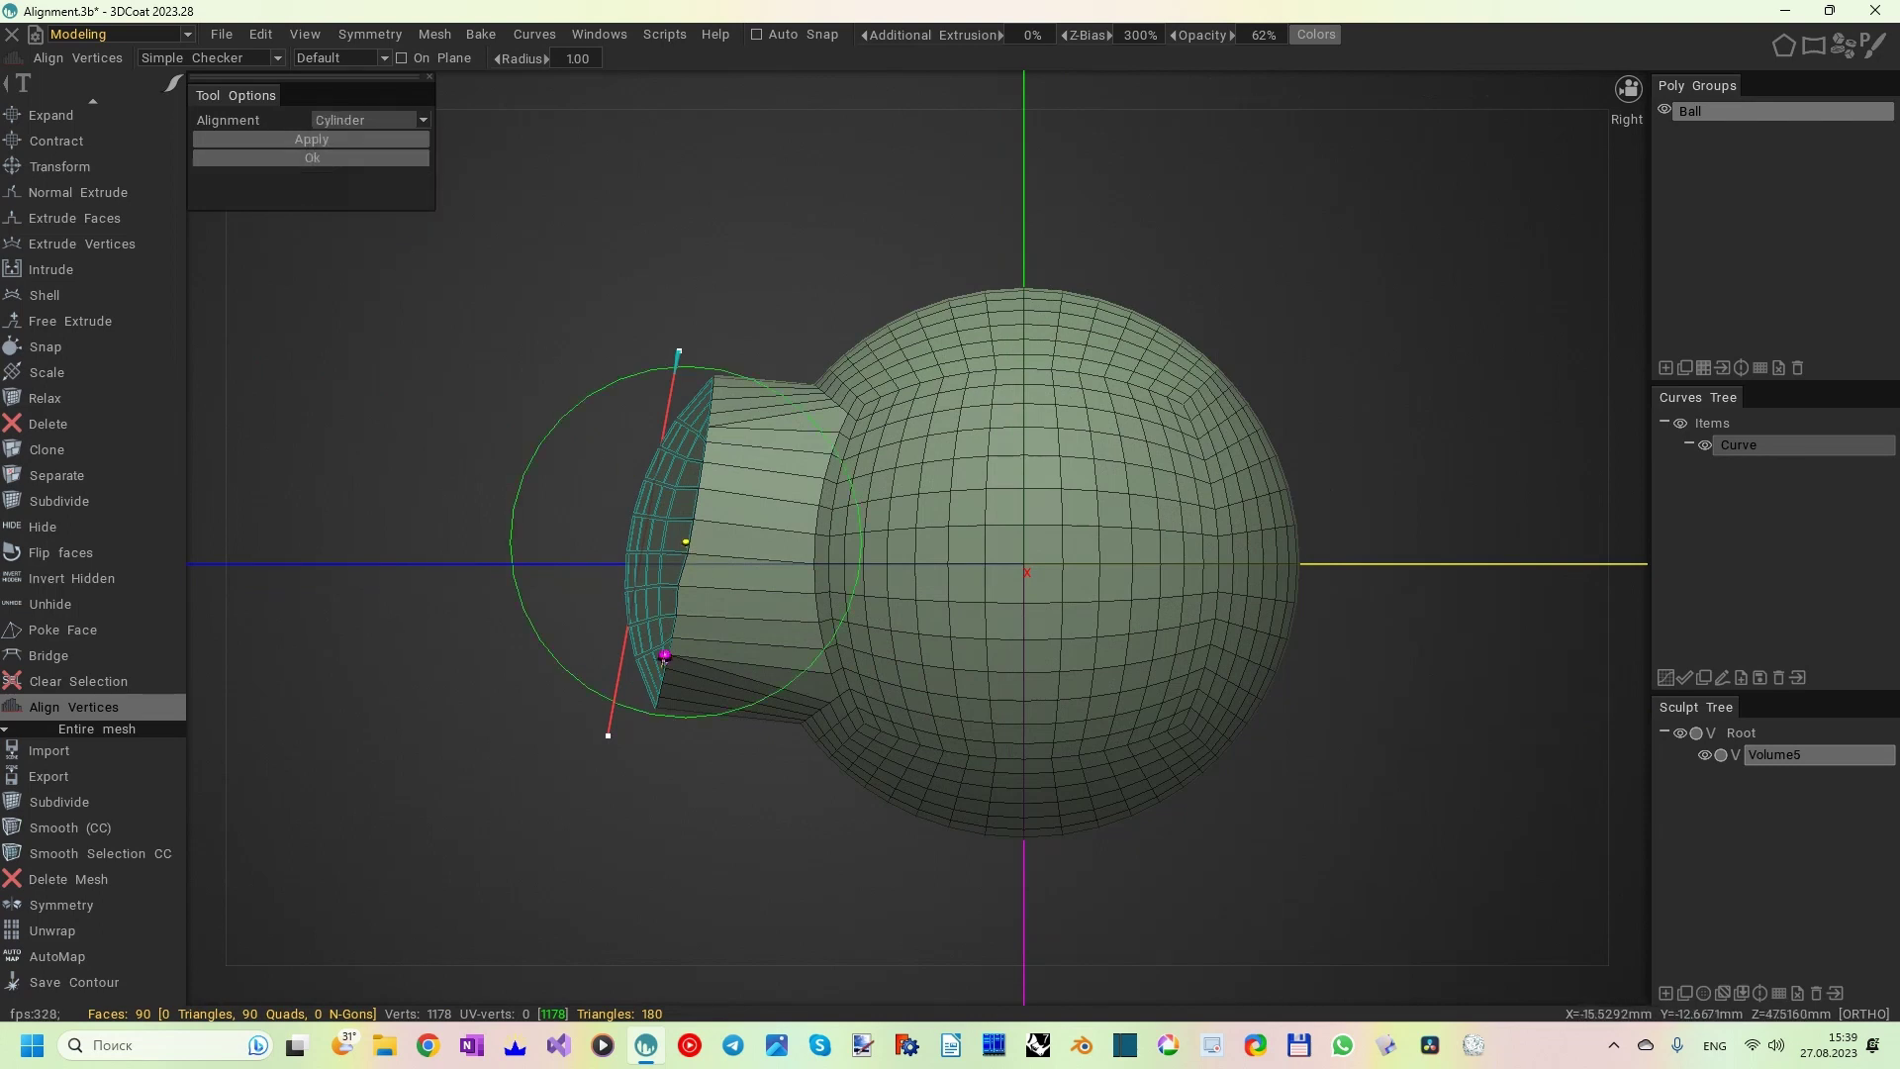
pyautogui.moveTo(665, 655); pyautogui.dragTo(652, 723)
pyautogui.moveTo(686, 541); pyautogui.dragTo(841, 575)
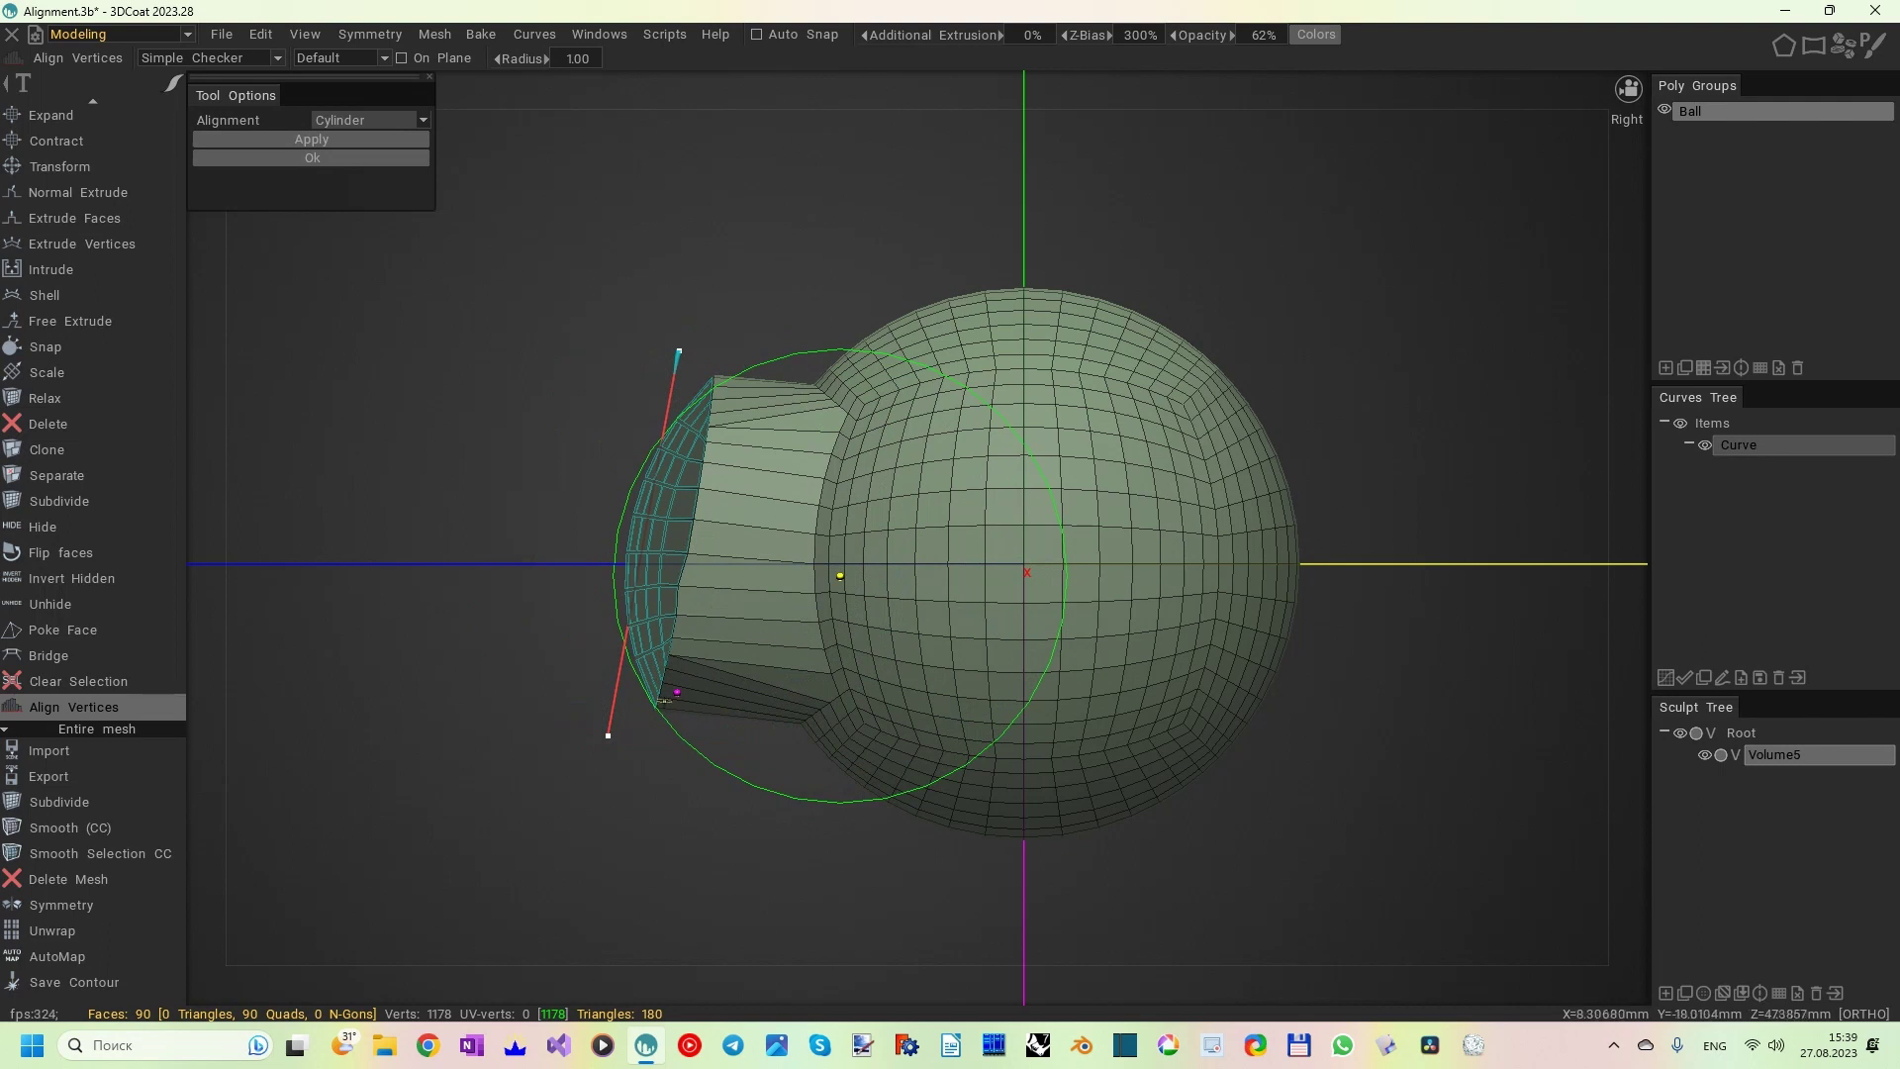
pyautogui.moveTo(677, 691); pyautogui.dragTo(658, 728)
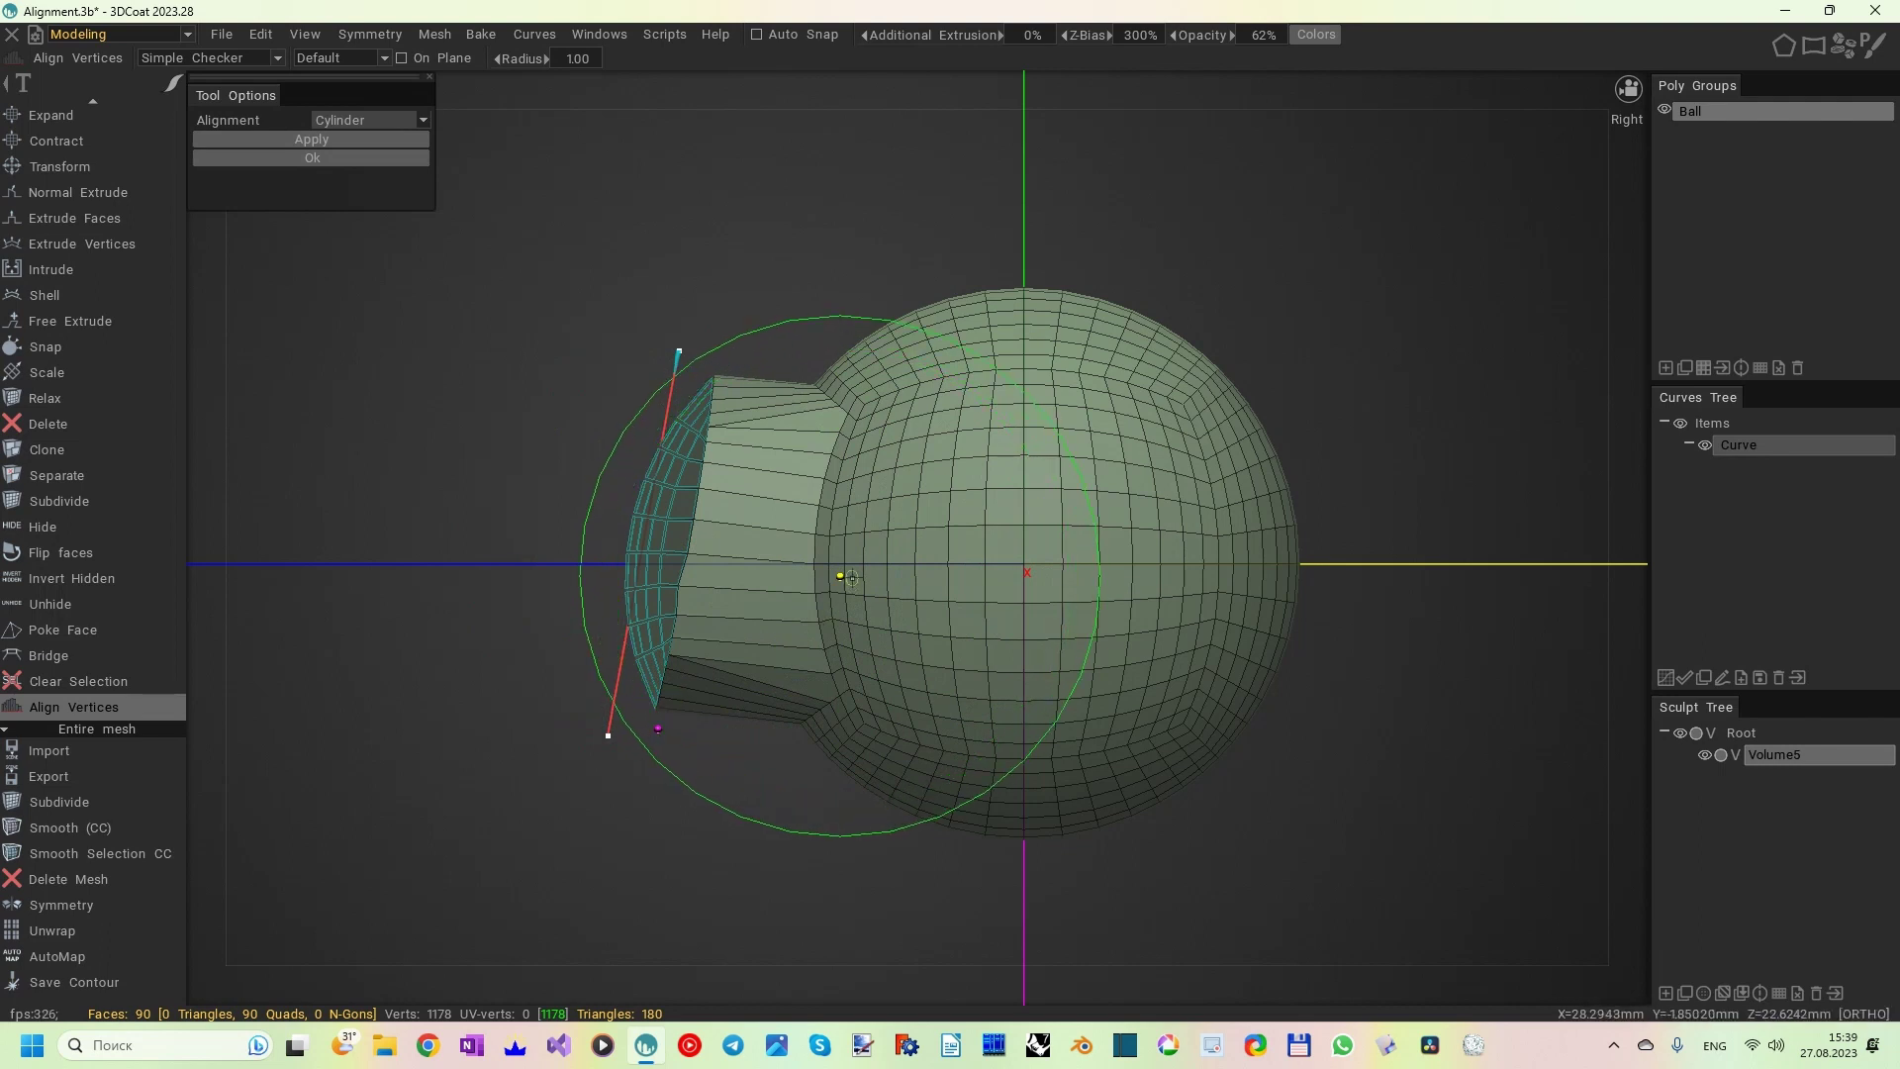
pyautogui.moveTo(840, 575); pyautogui.dragTo(875, 581)
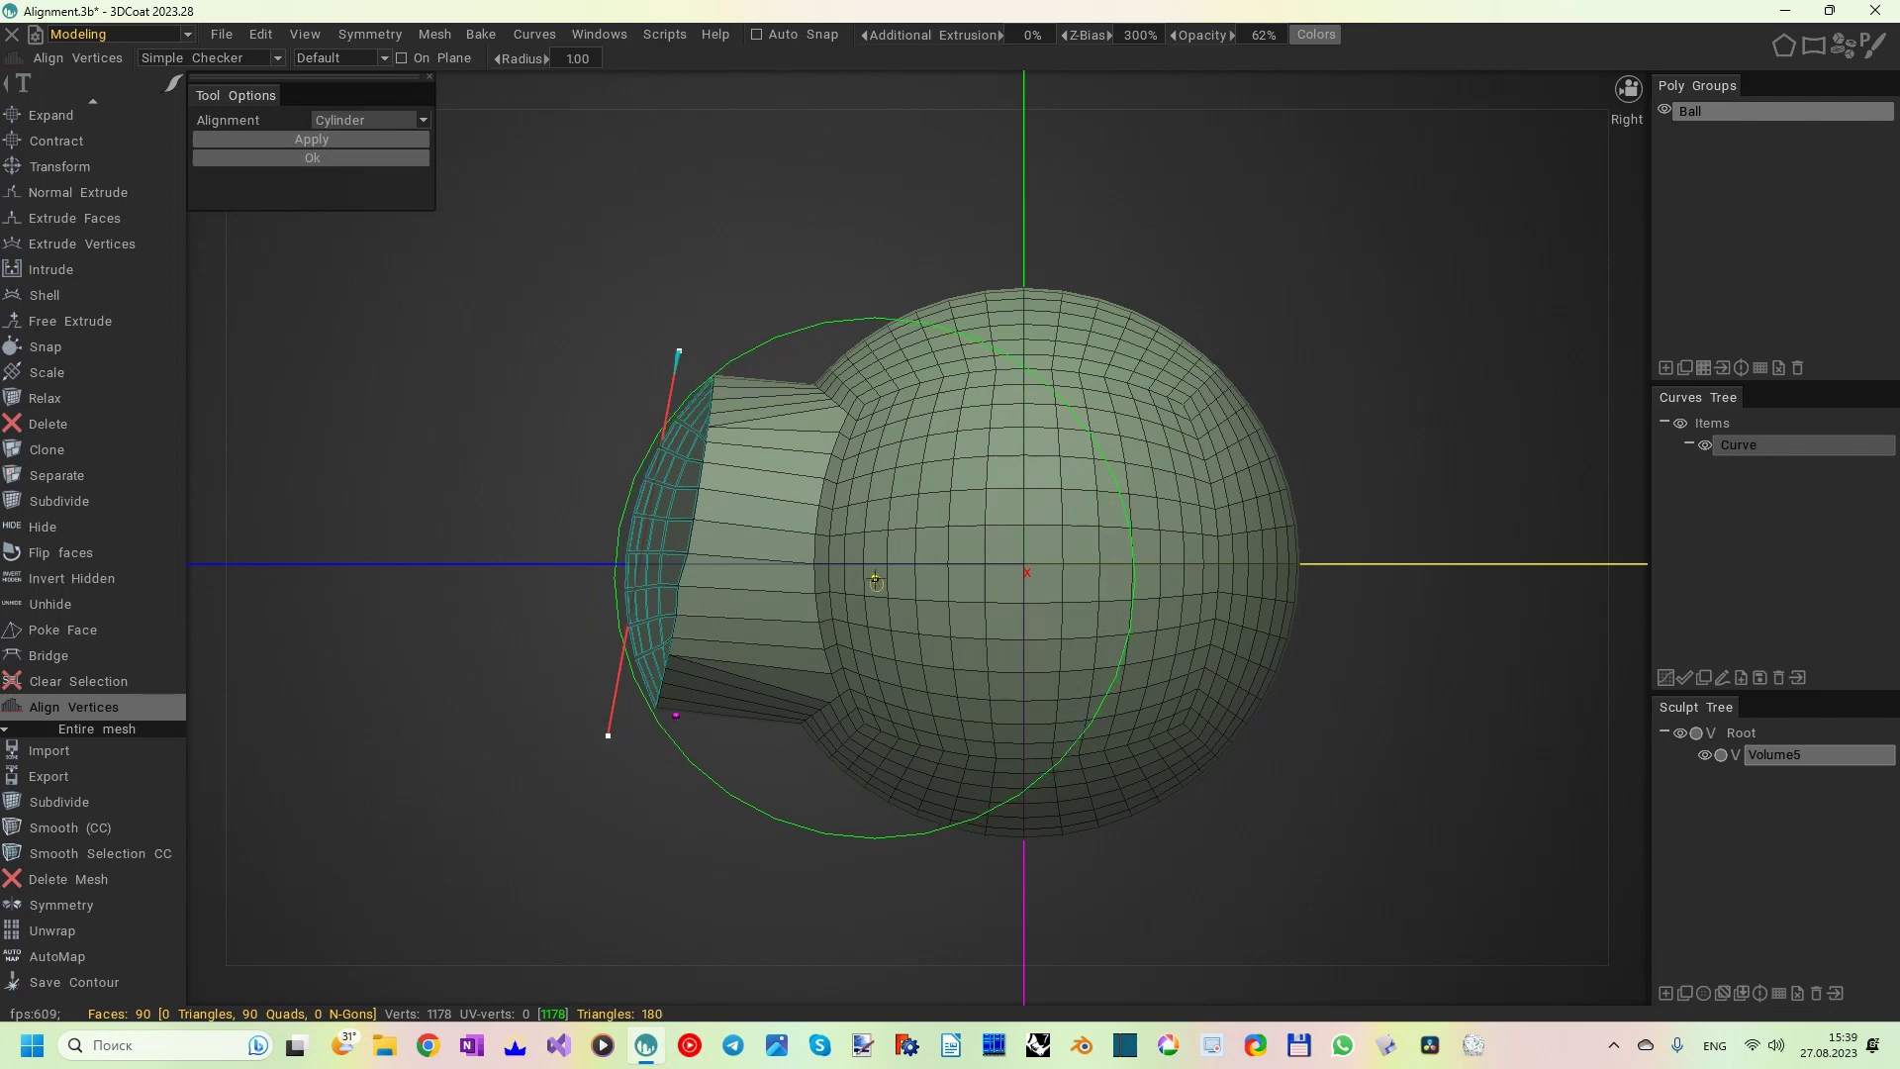
pyautogui.click(380, 142)
pyautogui.moveTo(521, 388)
pyautogui.keyDown('alt'); pyautogui.mouseDown()
pyautogui.moveTo(704, 392)
pyautogui.moveTo(517, 382)
pyautogui.mouseUp(); pyautogui.keyUp('alt')
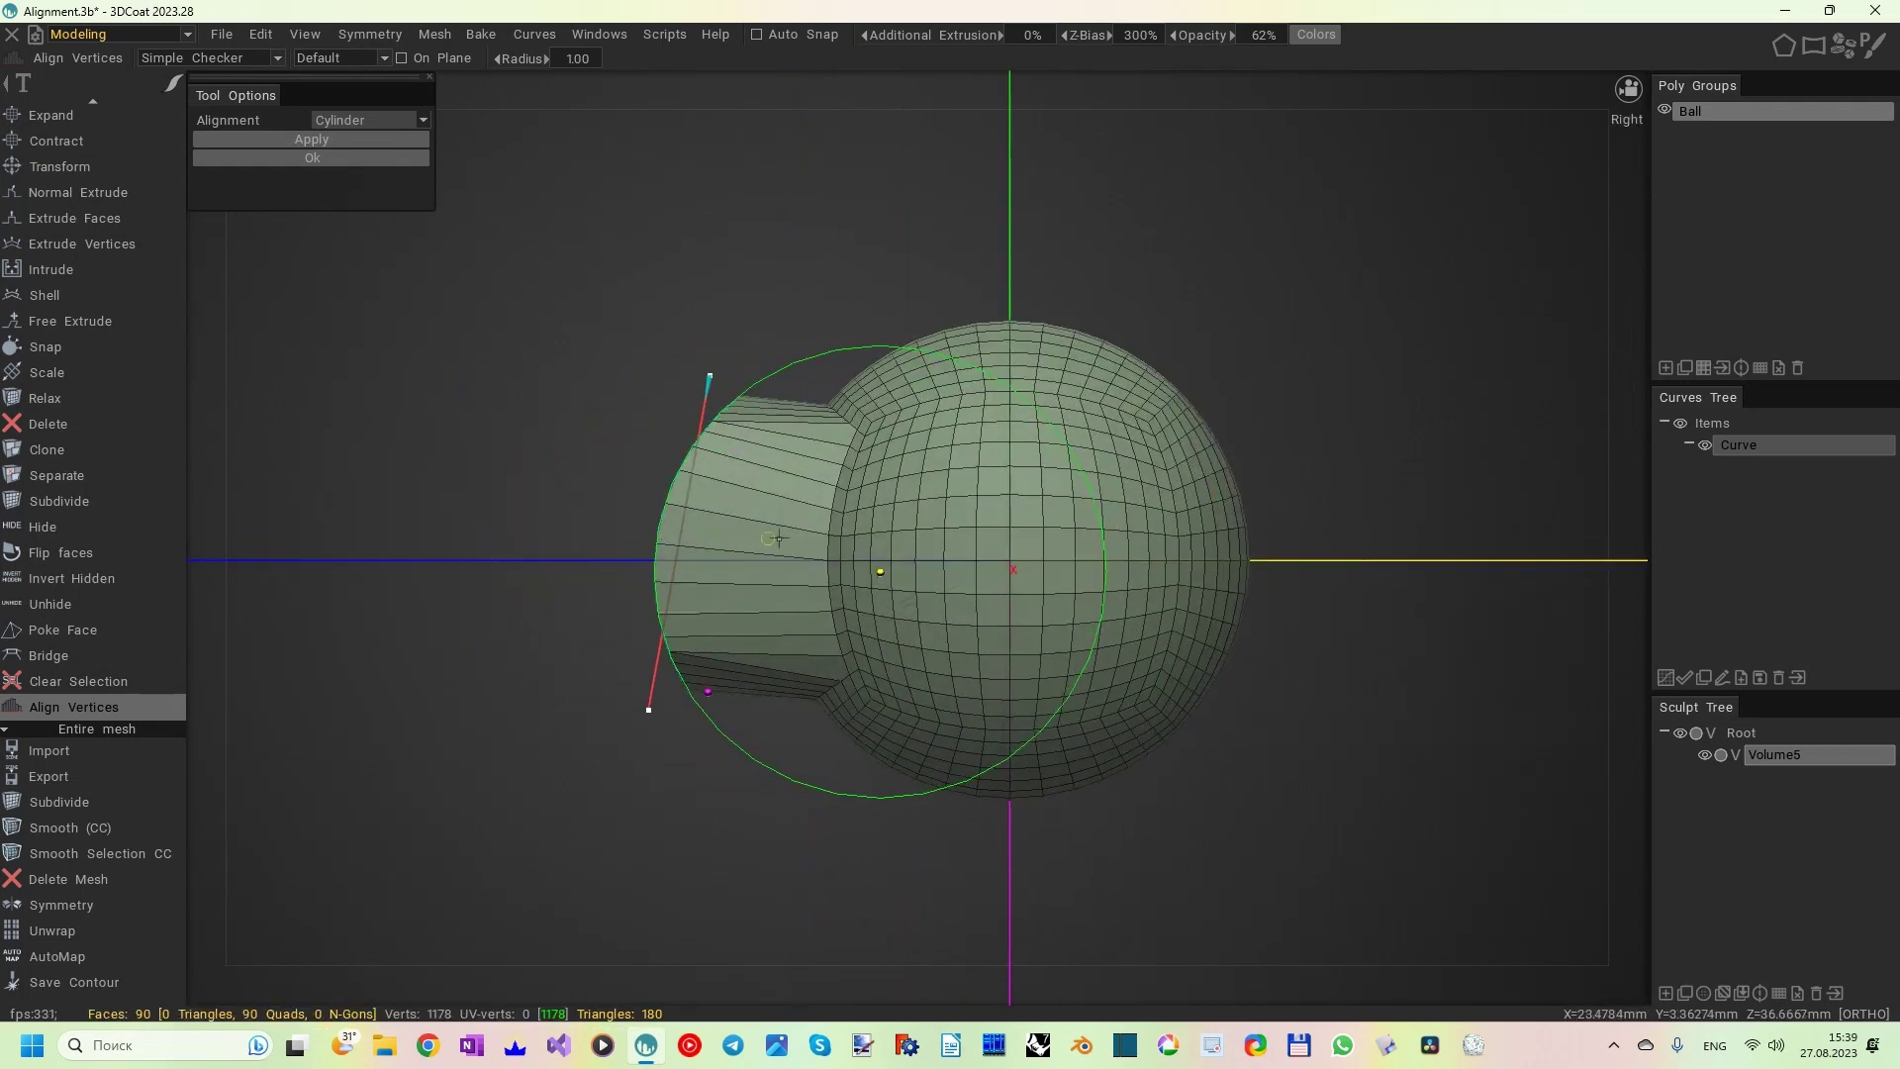
# - Align the cap to the Cylinder again with the guide circle's center moved outside the cap, away from the ball
pyautogui.moveTo(879, 571); pyautogui.dragTo(534, 505)
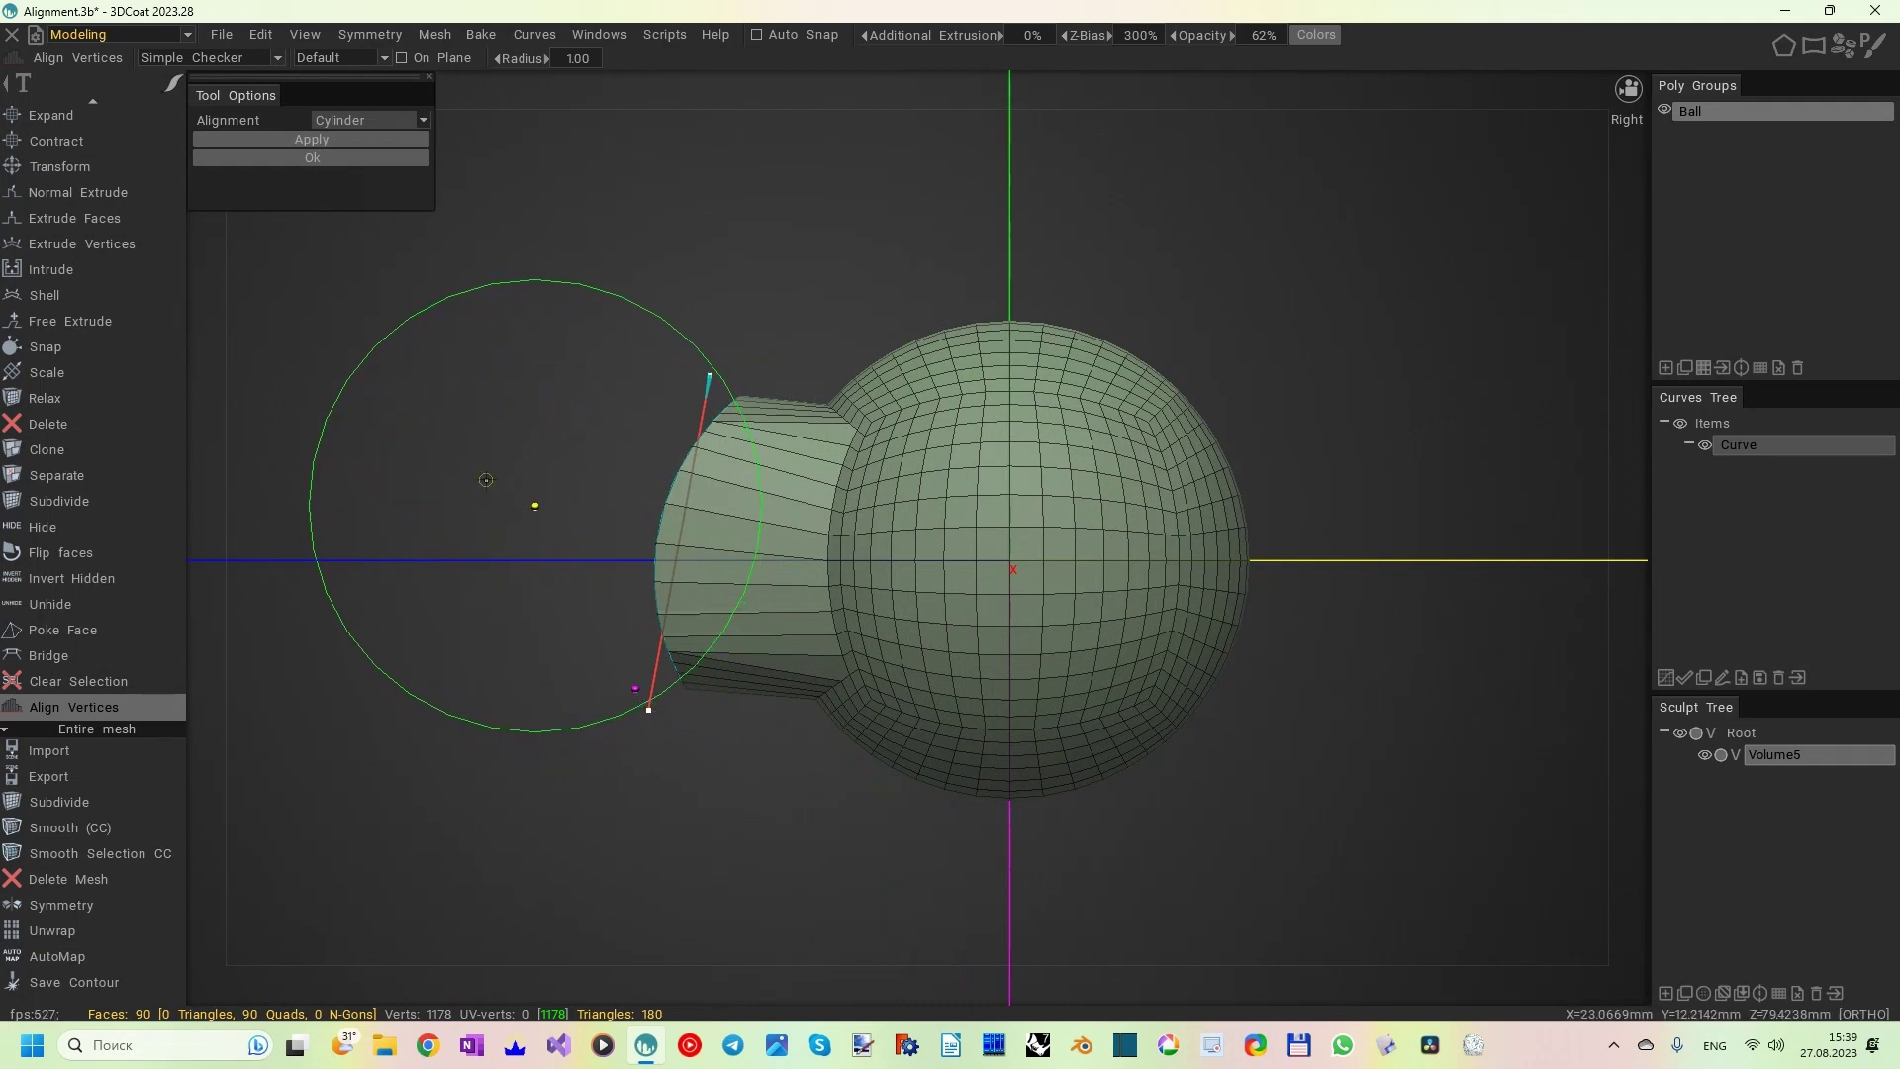
pyautogui.click(336, 140)
pyautogui.keyDown('alt'); pyautogui.moveTo(413, 204); pyautogui.dragTo(807, 295); pyautogui.keyUp('alt')
pyautogui.scroll(2, 831, 305)
pyautogui.press('shift')
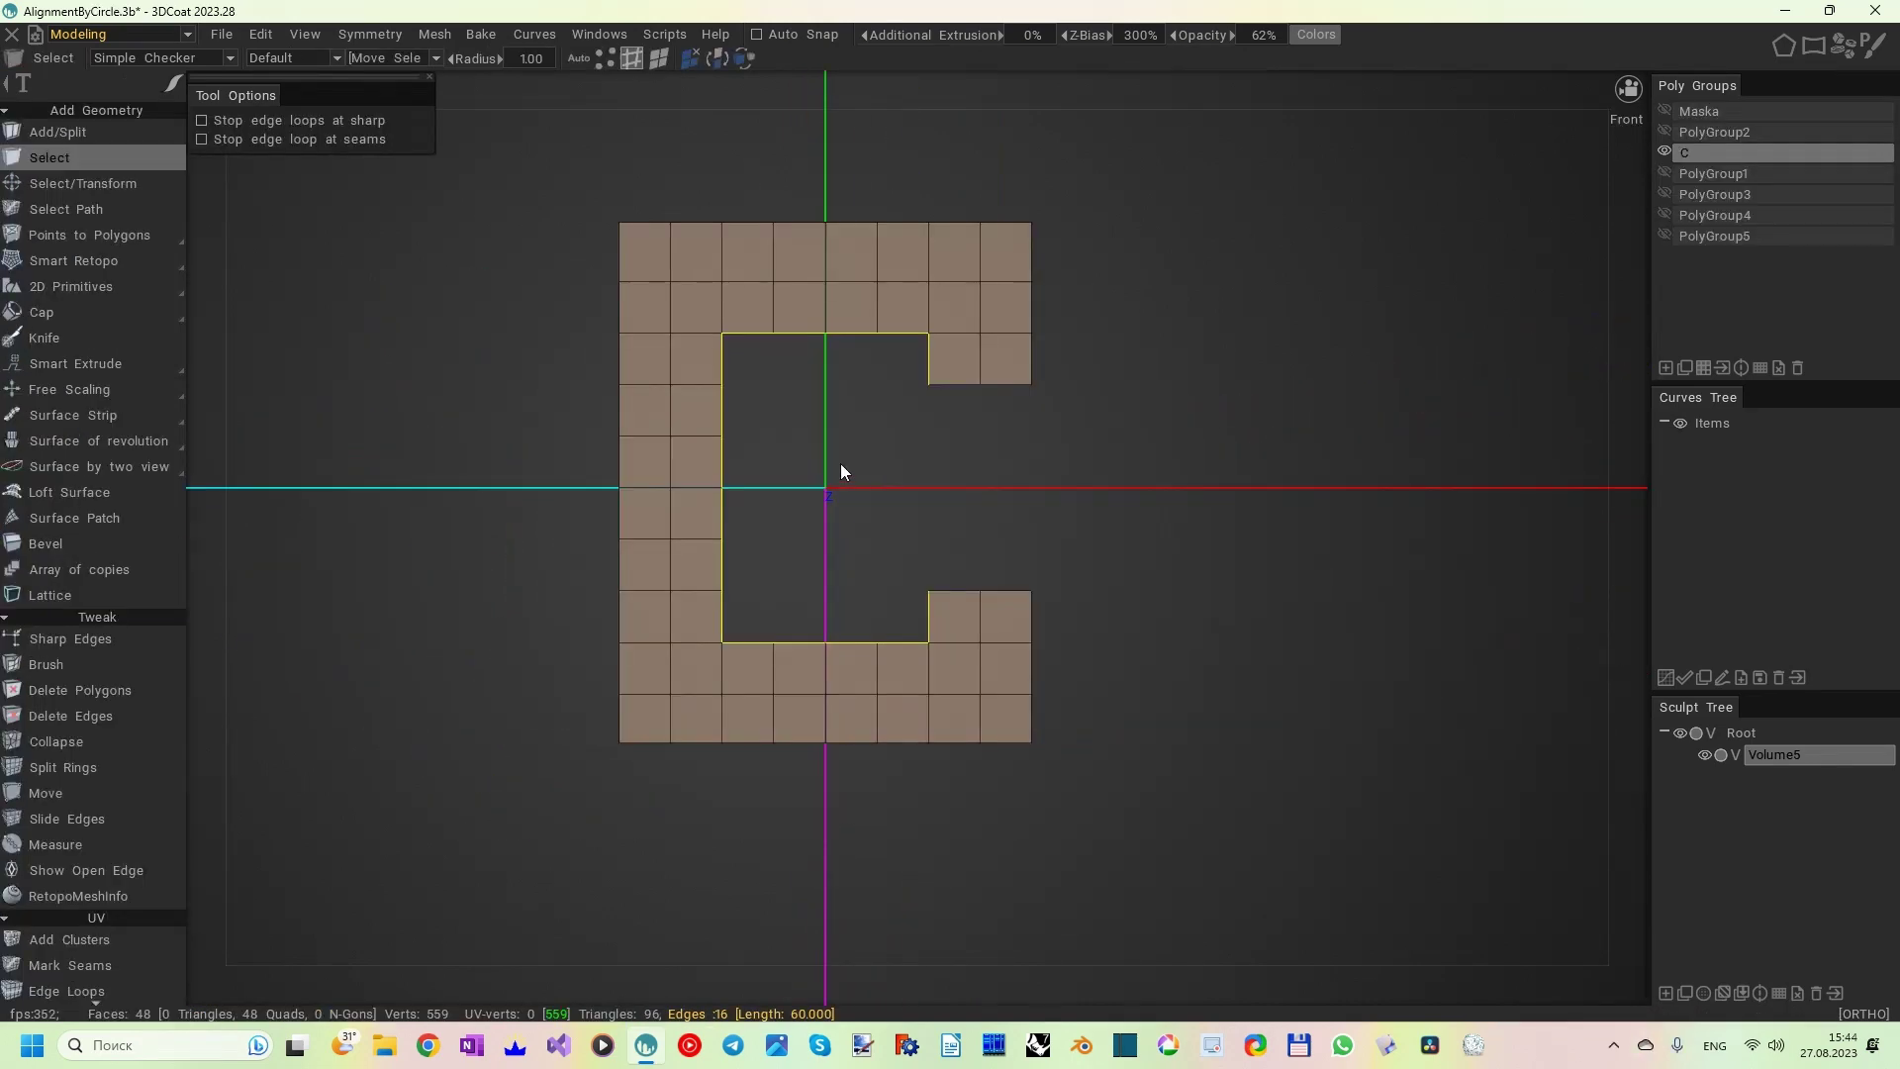
# - Round the selected inner edges of the C-shaped mesh with Align Vertices in Circle mode, shrinking the guide circle and shifting its center toward the opening
pyautogui.moveTo(840, 463)
pyautogui.keyDown('alt'); pyautogui.mouseDown(button='middle')
pyautogui.moveTo(841, 508)
pyautogui.moveTo(829, 439)
pyautogui.moveTo(835, 460)
pyautogui.mouseUp(button='middle'); pyautogui.keyUp('alt')
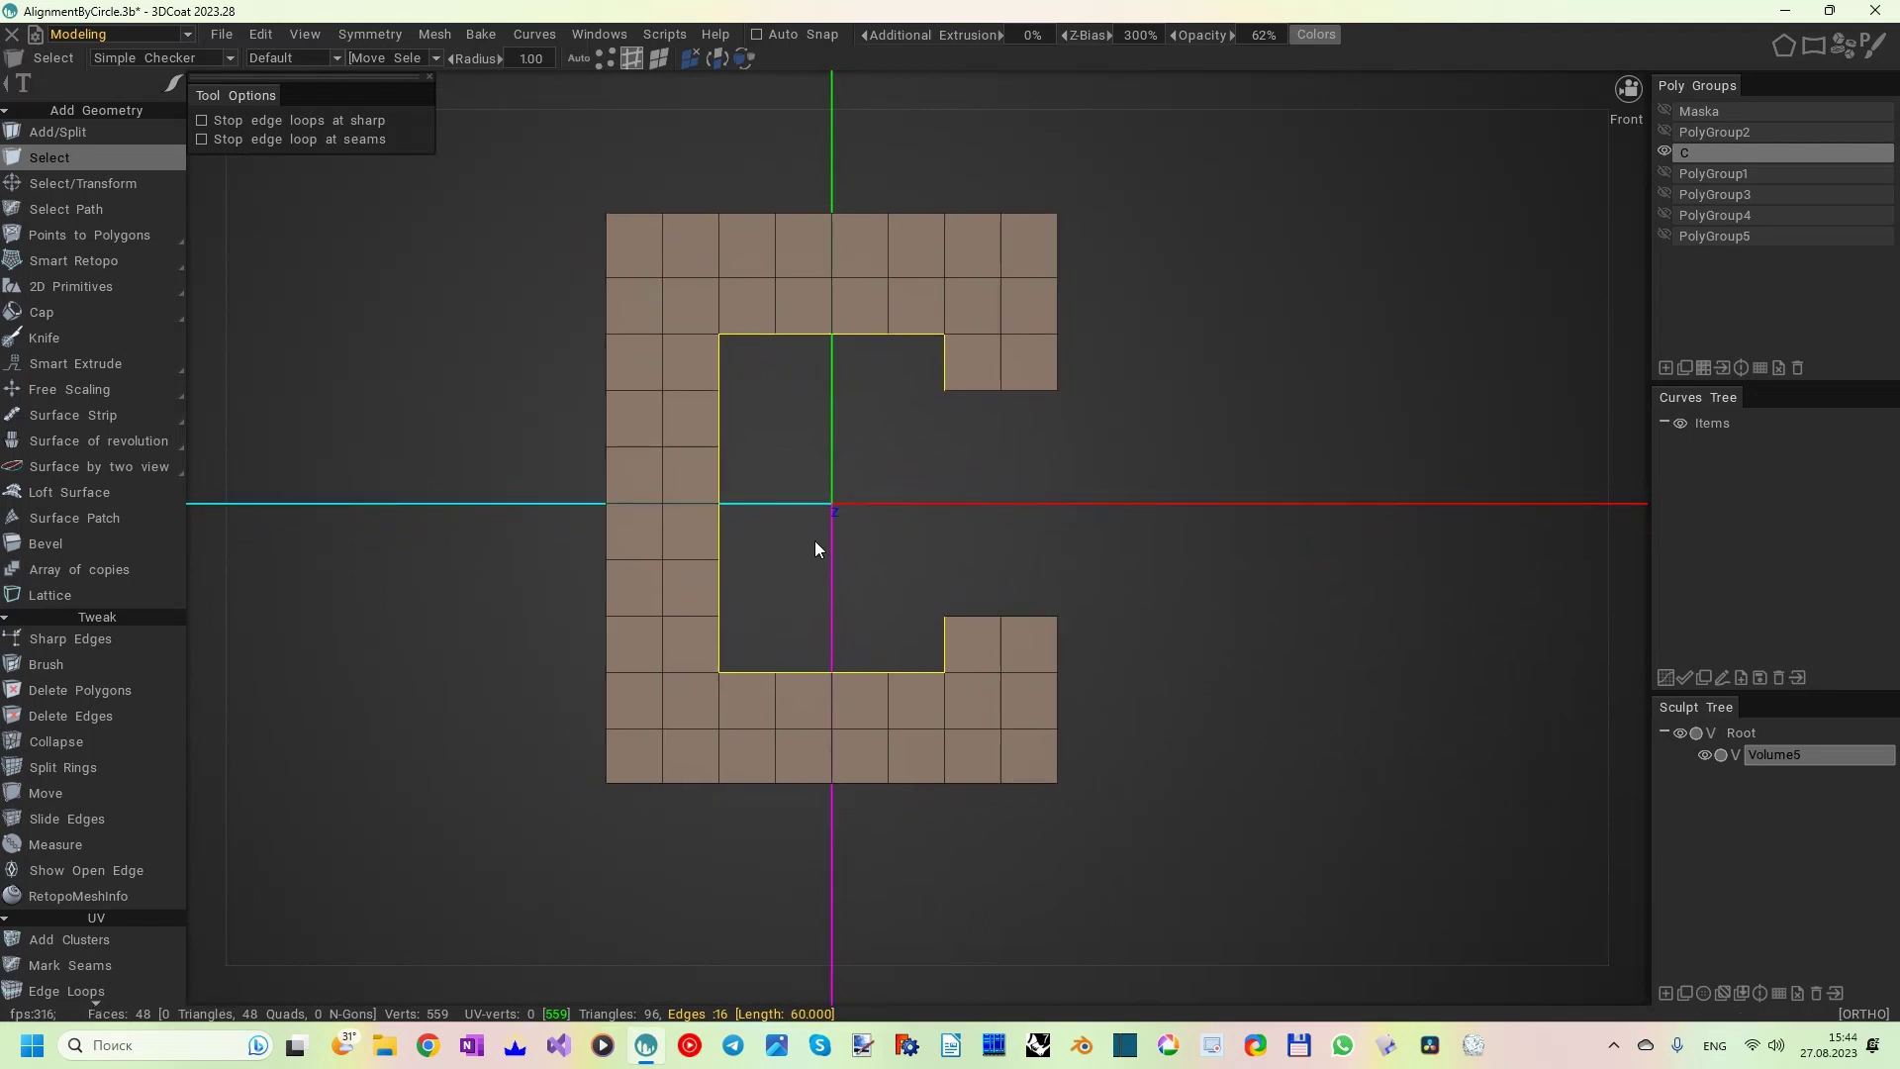
pyautogui.press('ctrl')
pyautogui.hotkey('ctrl', 'a')
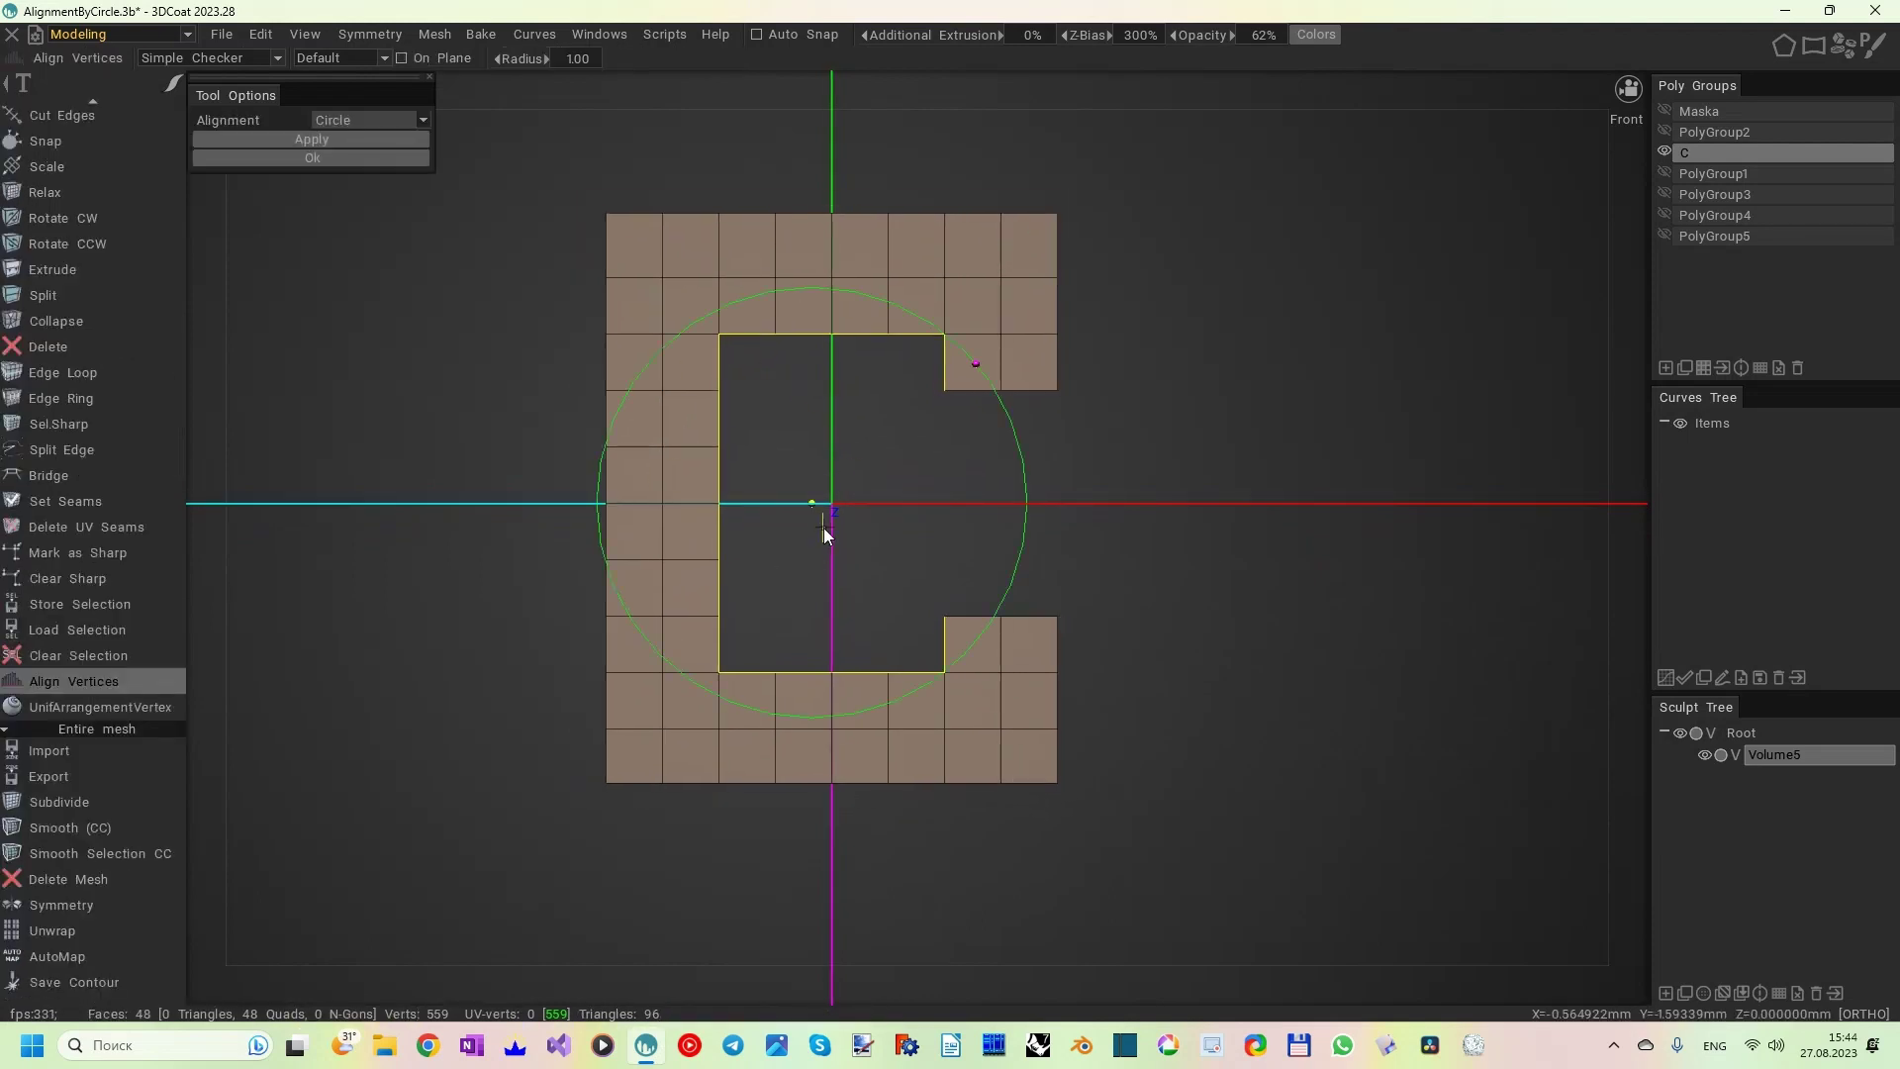
pyautogui.moveTo(979, 370); pyautogui.dragTo(925, 415)
pyautogui.moveTo(833, 511); pyautogui.dragTo(853, 497)
pyautogui.click(395, 140)
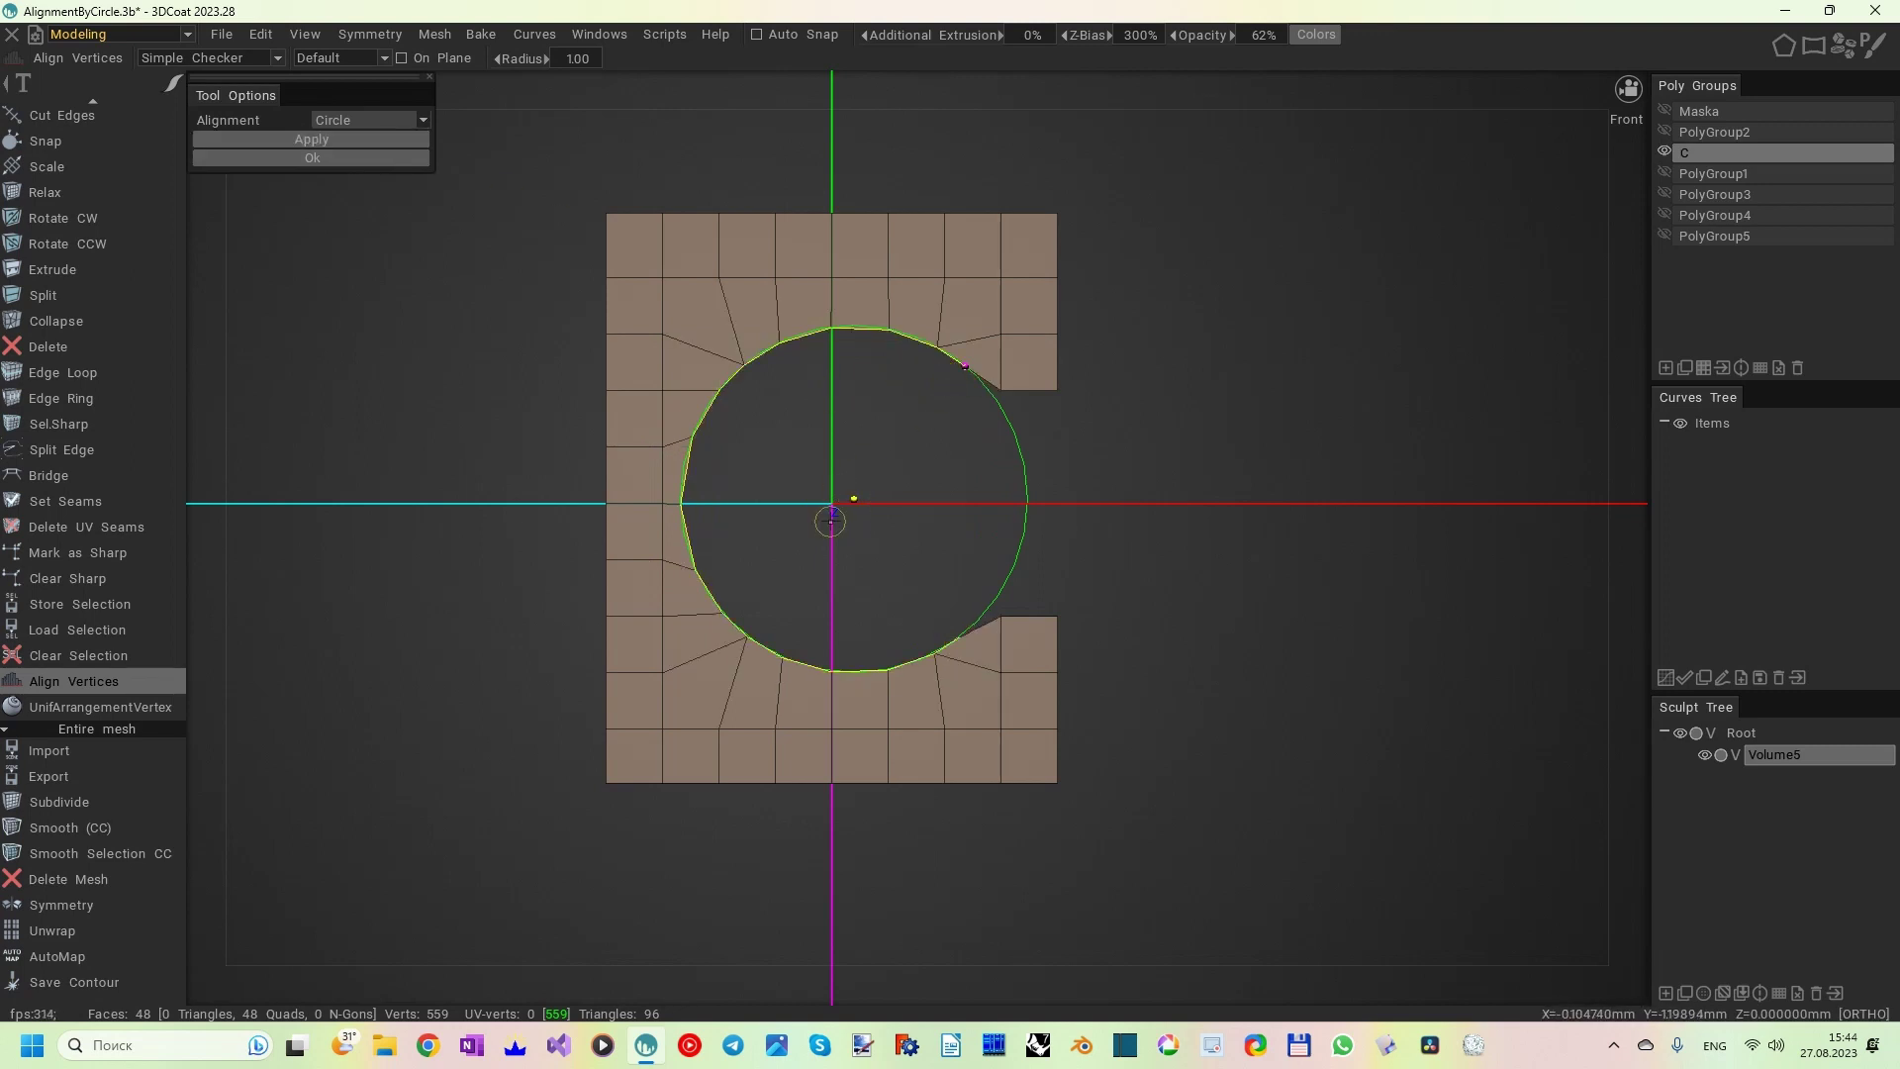
# - Realign the C shape's inner edges to a smaller circle with its center slightly nearer the open side
pyautogui.moveTo(849, 499); pyautogui.dragTo(862, 501)
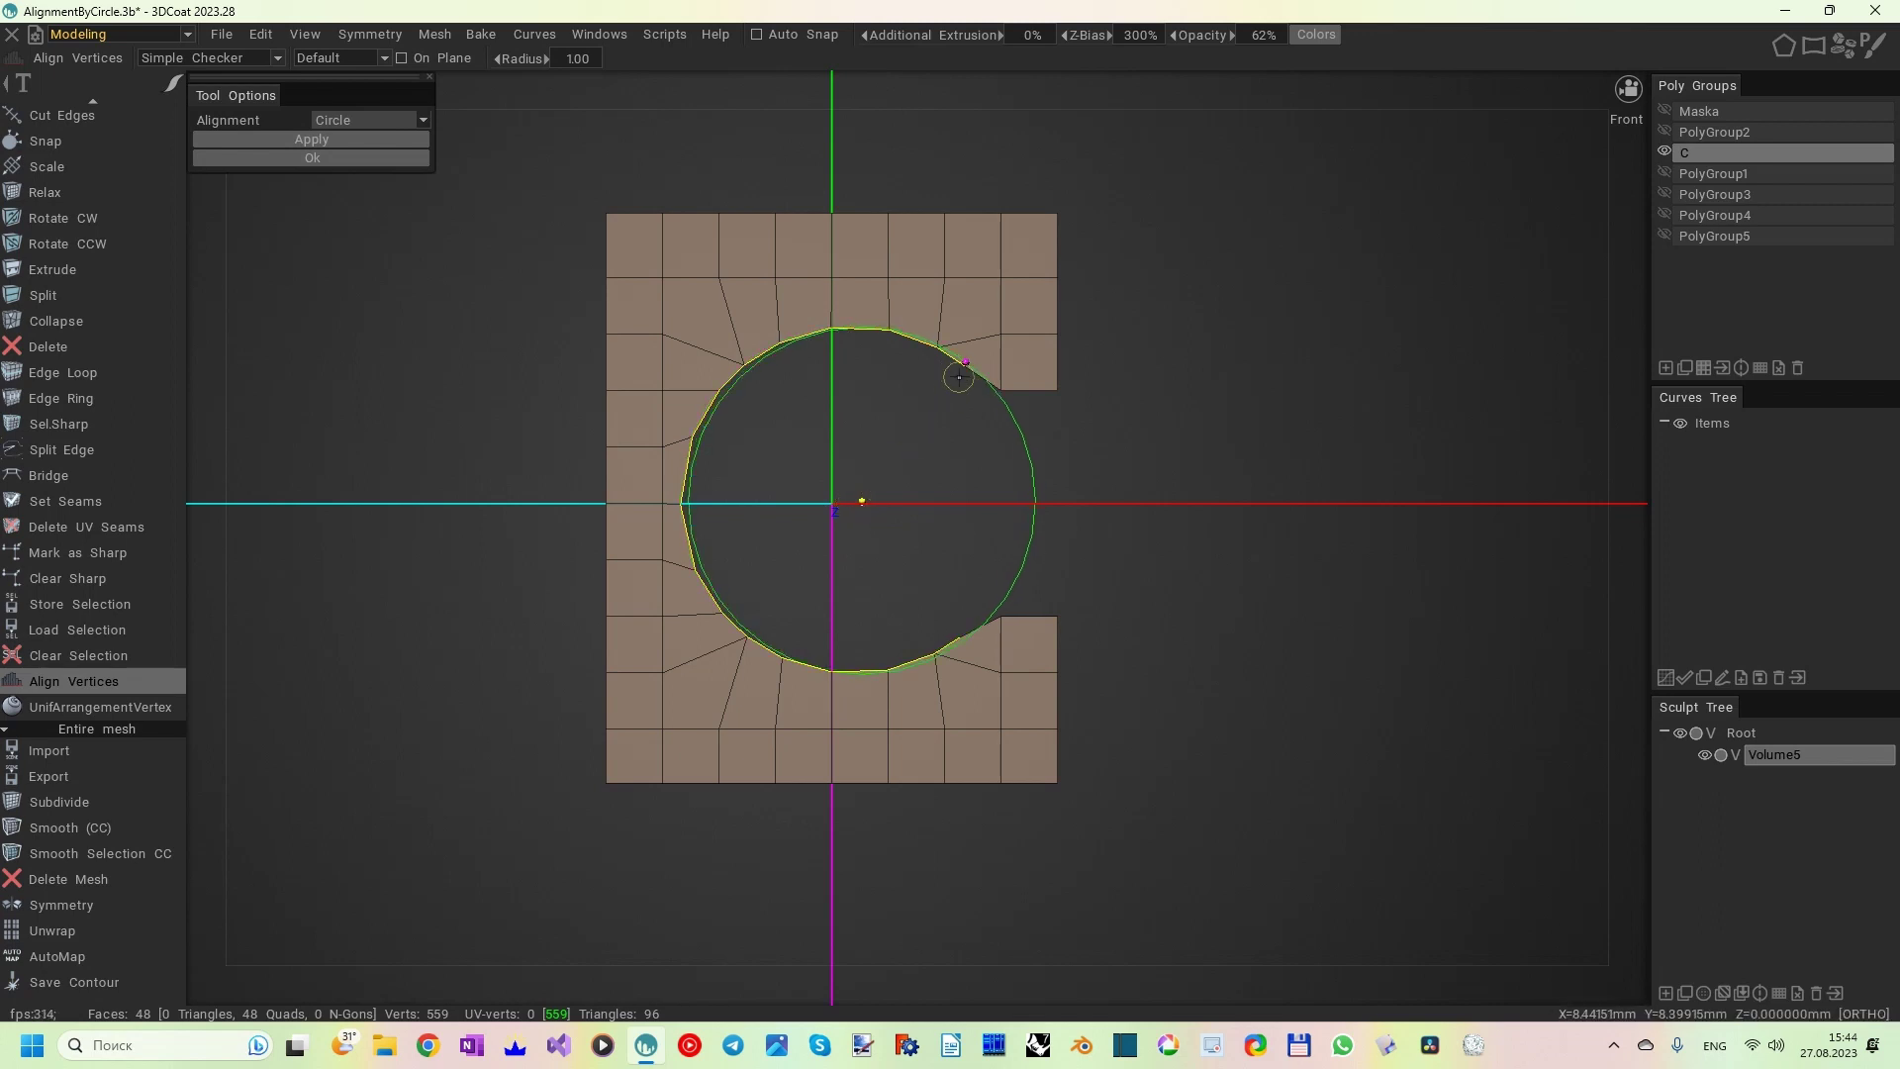
pyautogui.moveTo(964, 363); pyautogui.dragTo(957, 376)
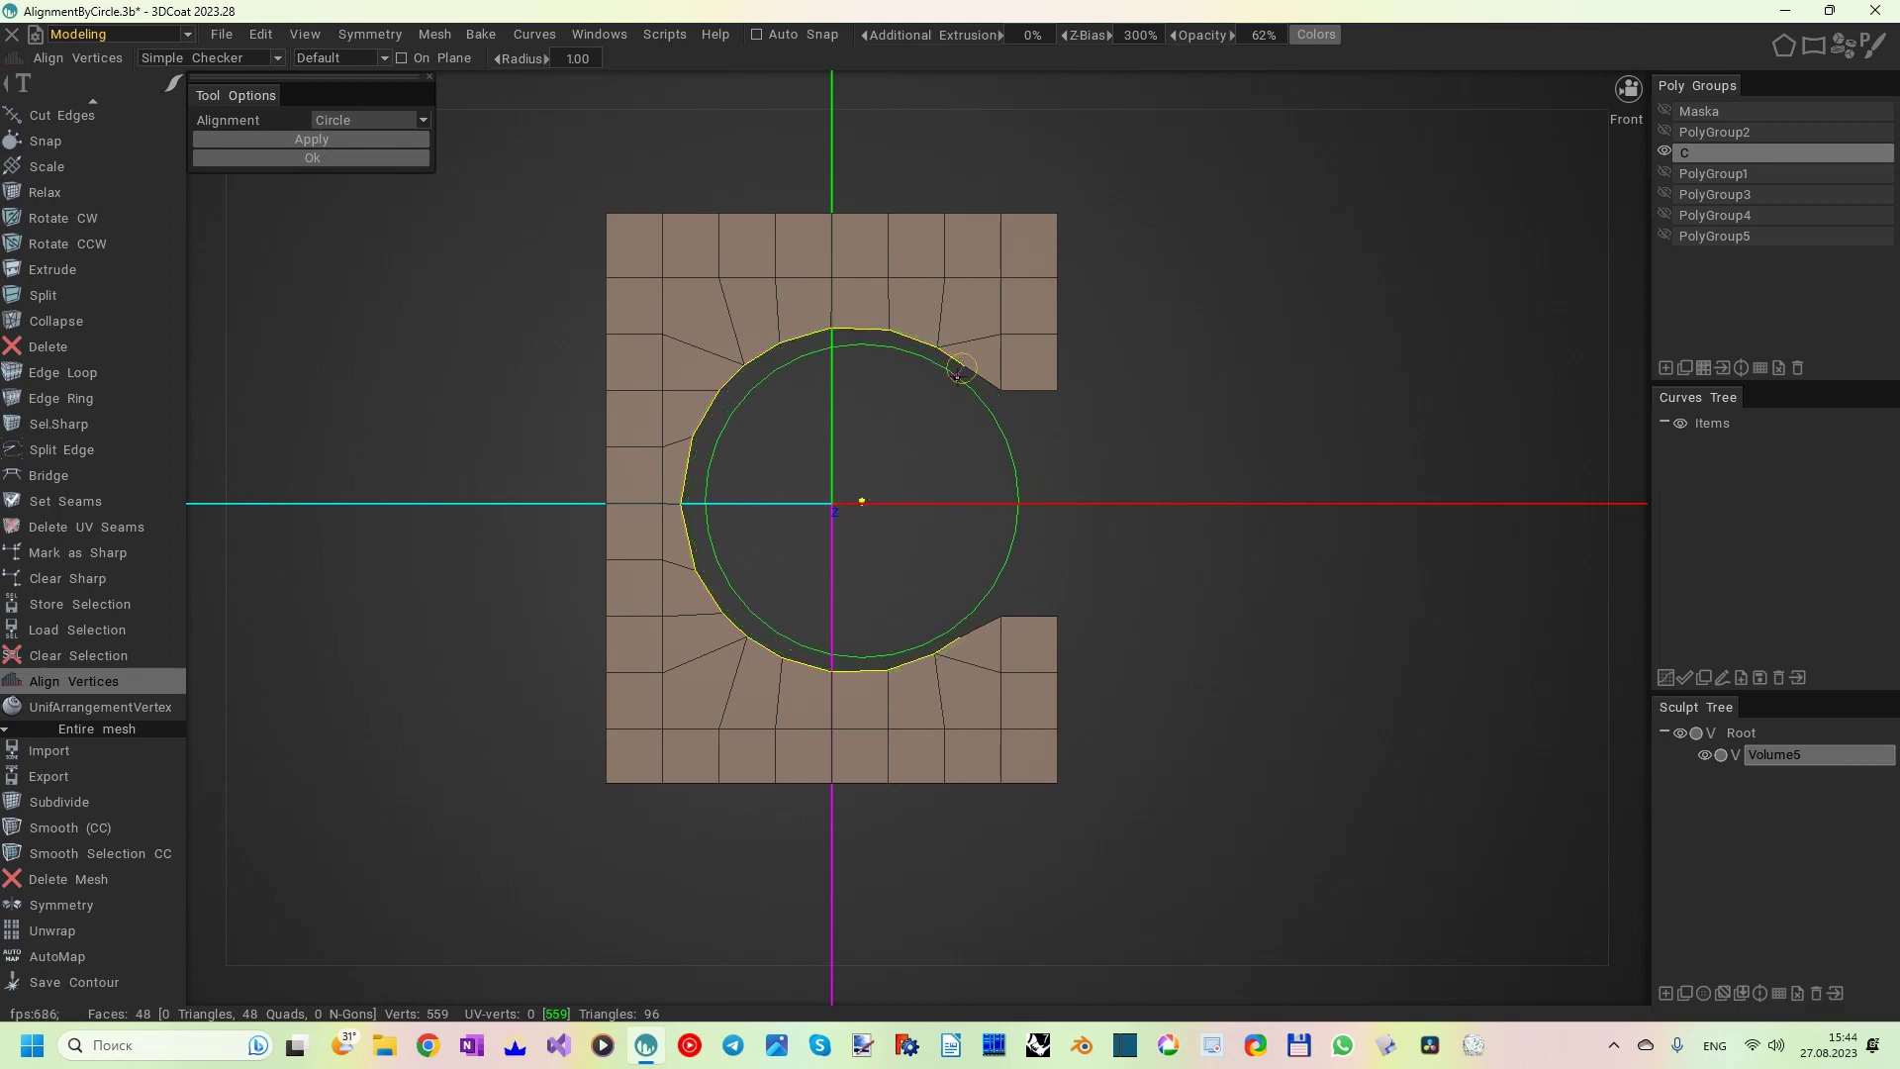
pyautogui.click(342, 139)
pyautogui.keyDown('alt'); pyautogui.moveTo(378, 304); pyautogui.dragTo(465, 322); pyautogui.keyUp('alt')
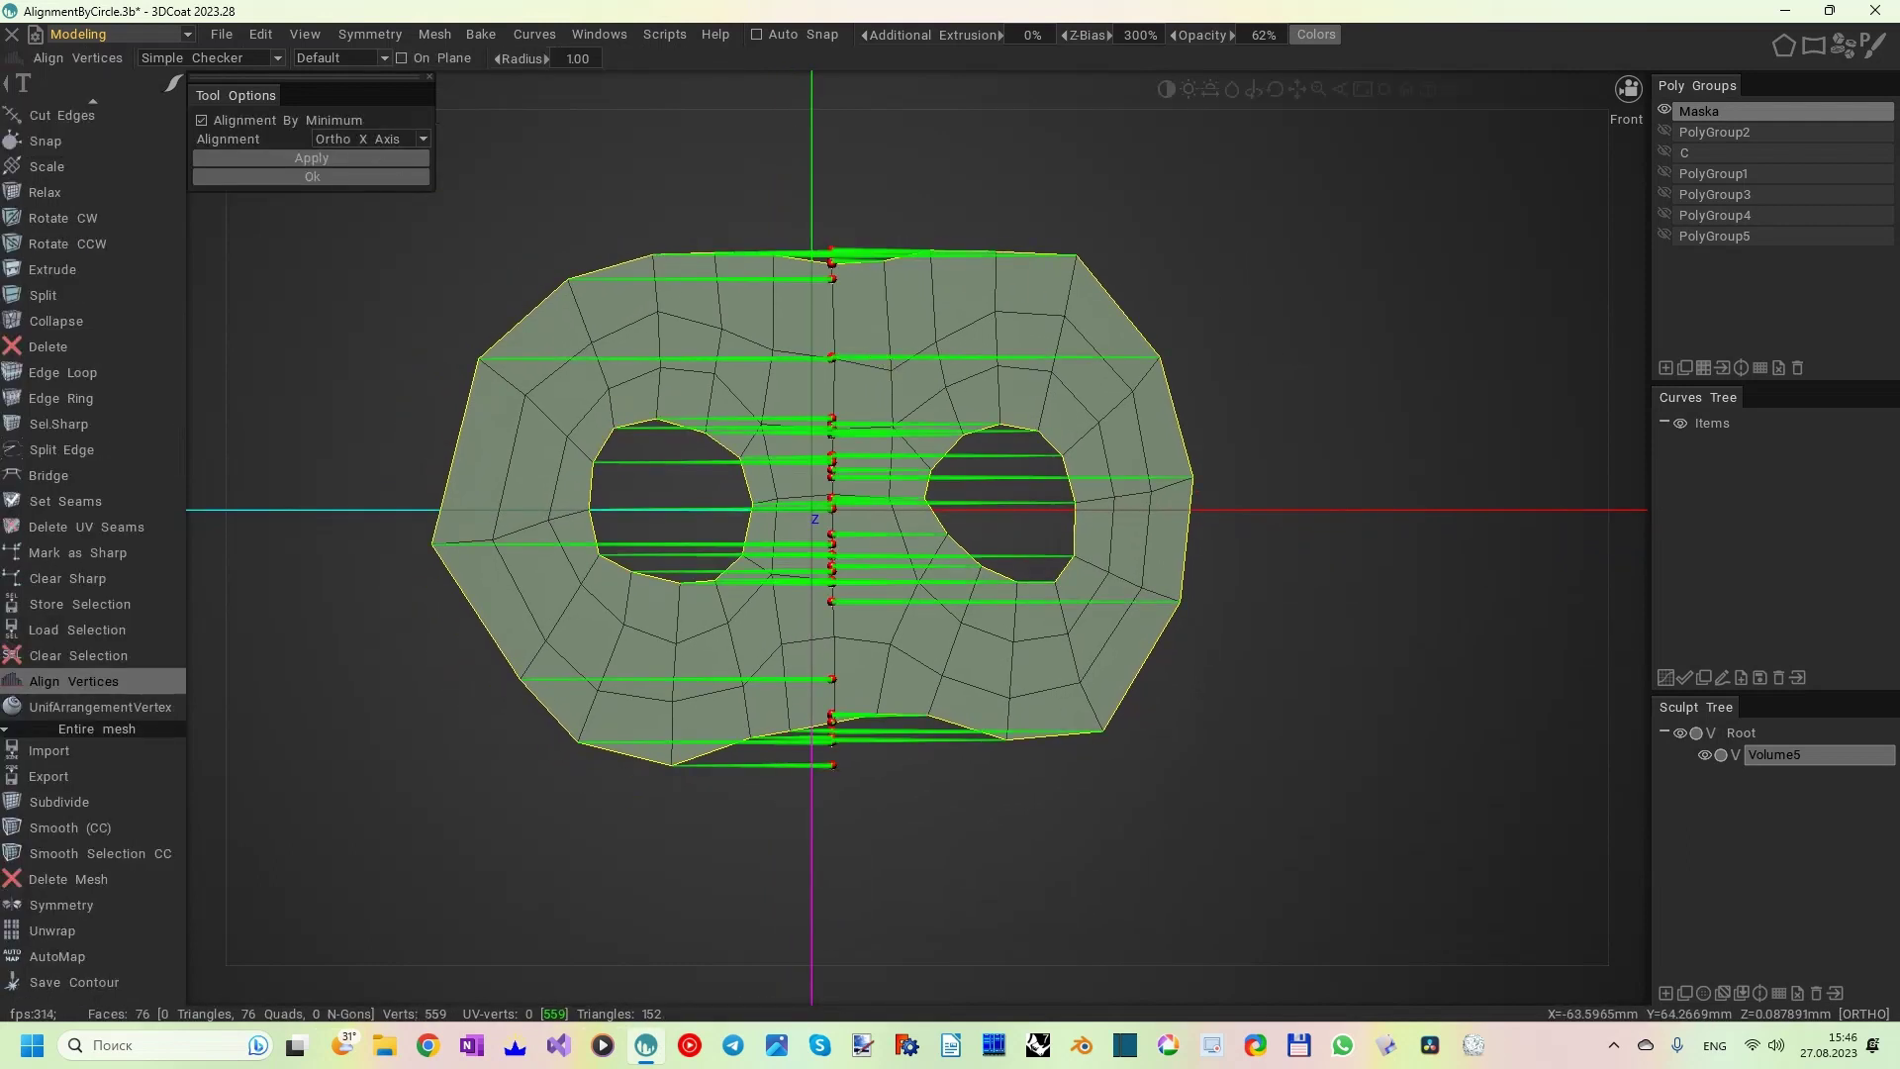
# - Set the alignment of the mask's selected border edges to Circle and shrink the guide circle around its outer outline
pyautogui.click(424, 139)
pyautogui.click(368, 218)
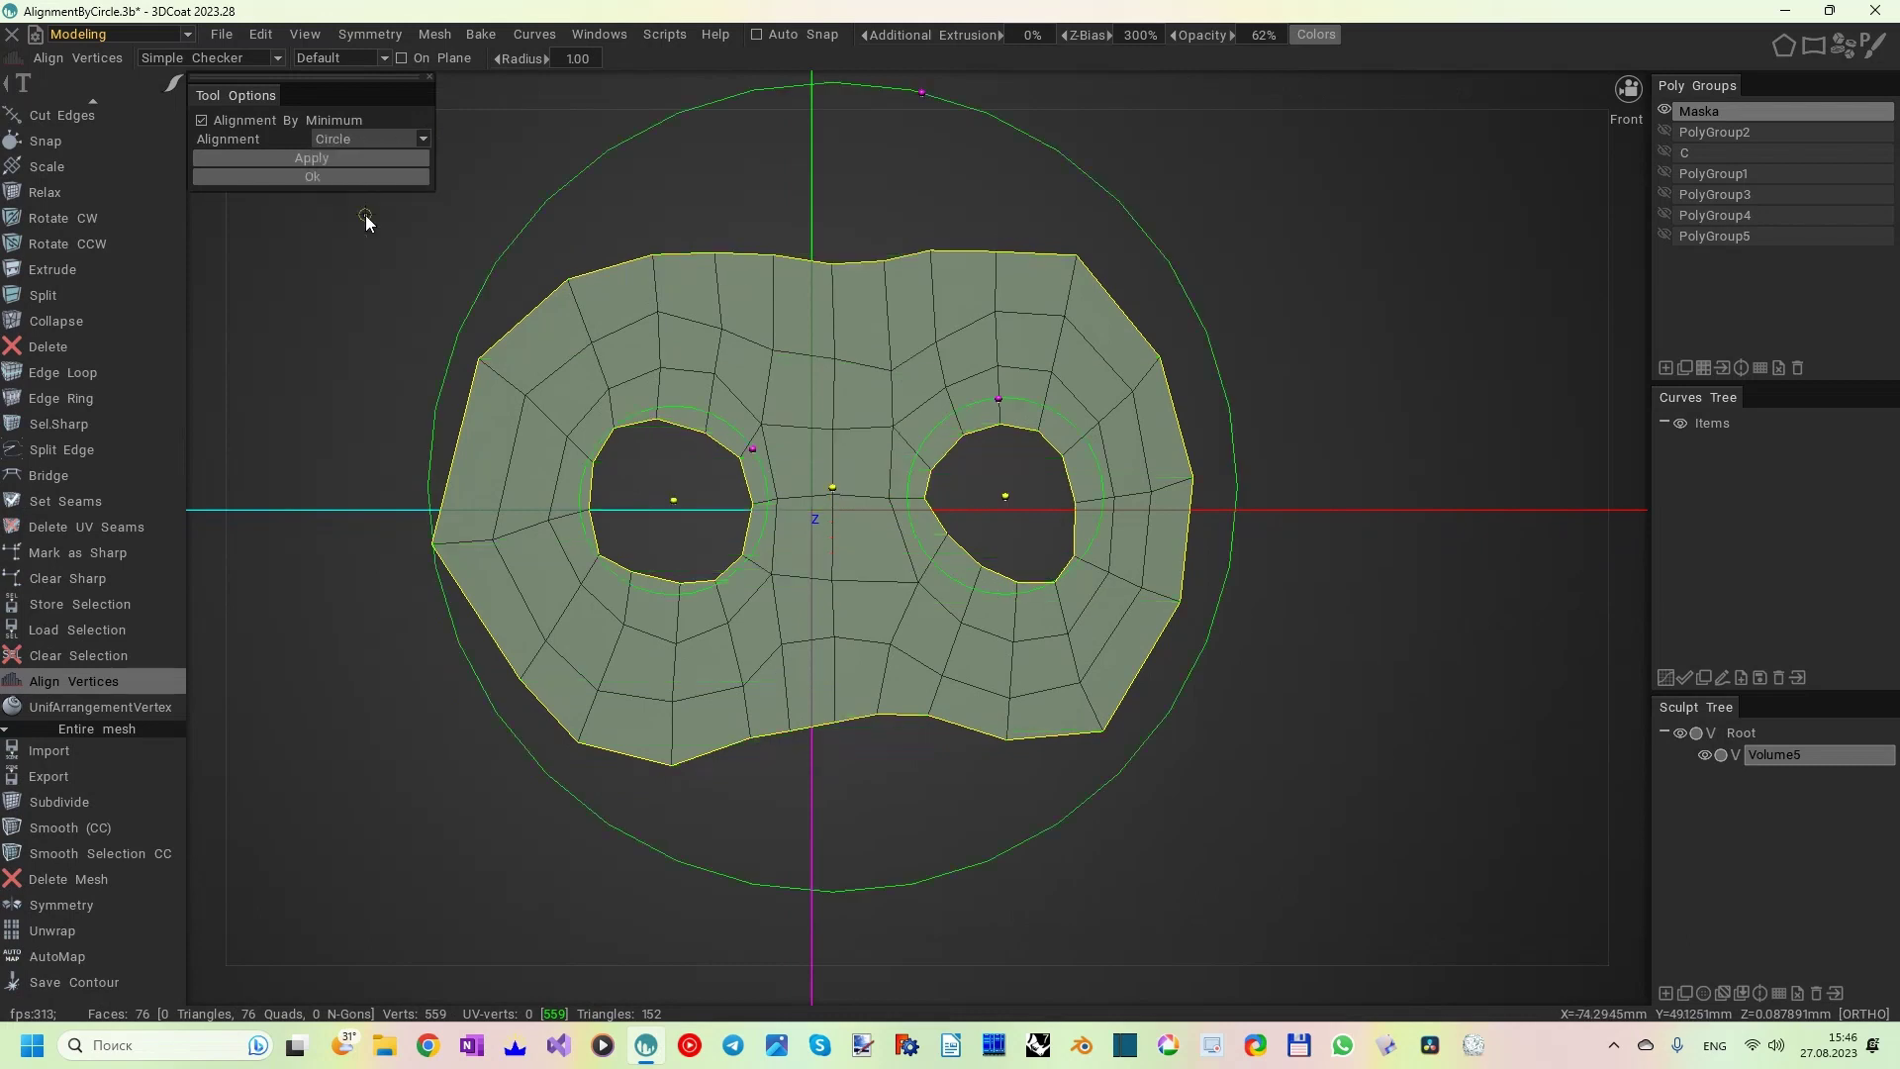
pyautogui.scroll(-2, 863, 441)
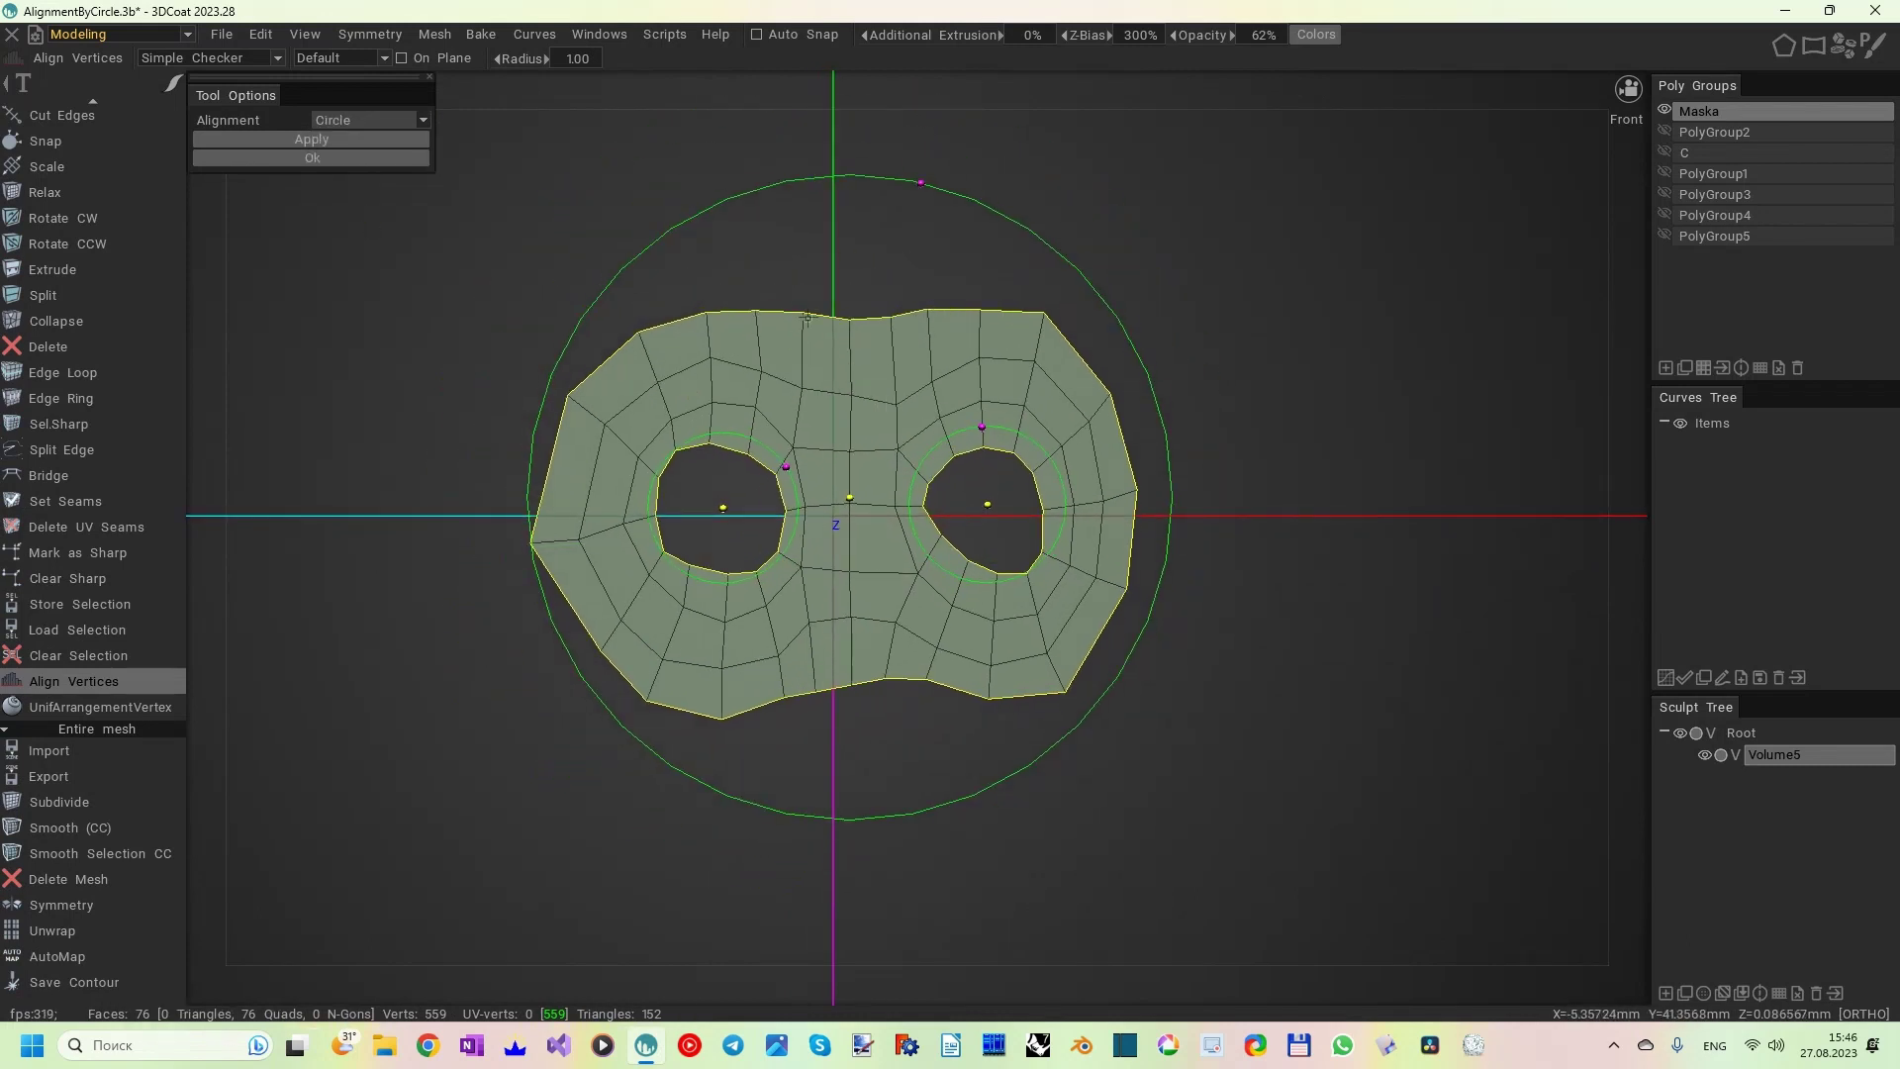
pyautogui.moveTo(920, 182); pyautogui.dragTo(906, 225)
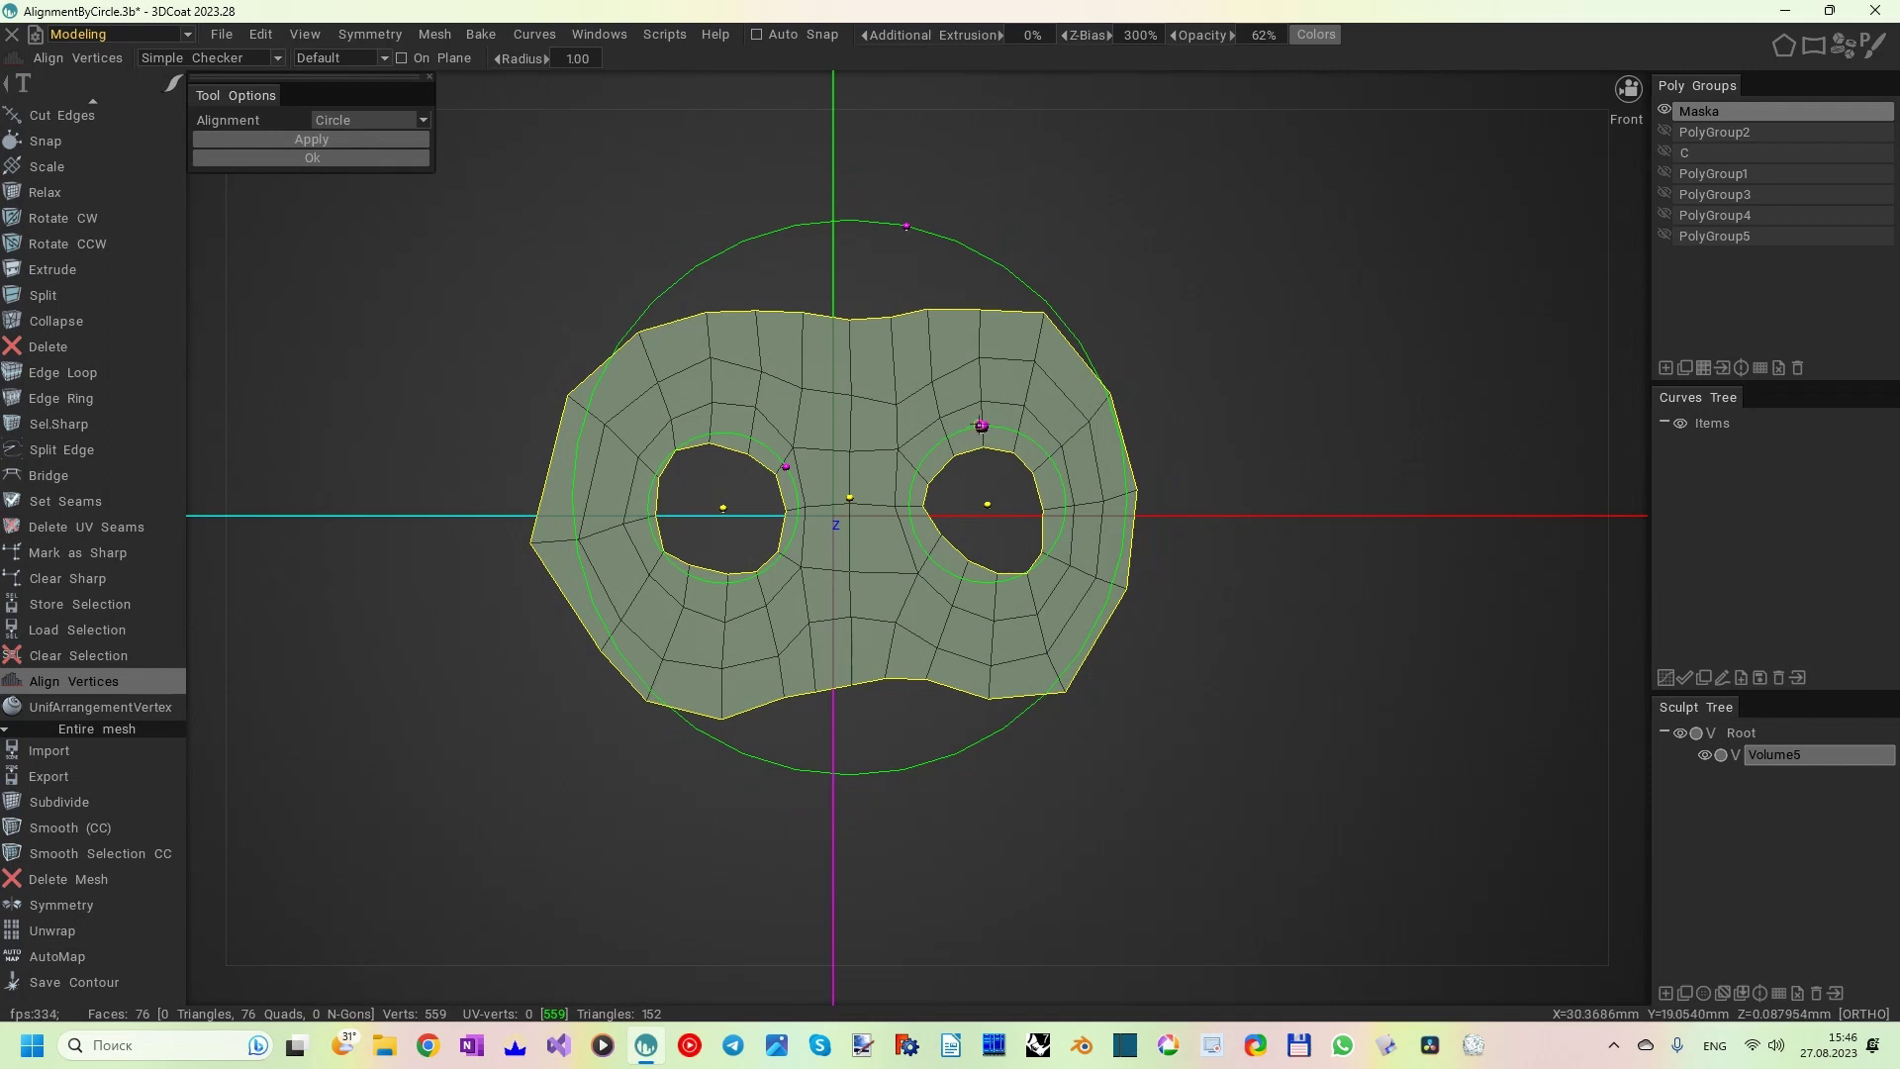
# - Shrink and recenter the guide circles of both eye holes and align all the mask's borders to their circles
pyautogui.moveTo(982, 426); pyautogui.dragTo(979, 436)
pyautogui.moveTo(785, 466); pyautogui.dragTo(714, 510)
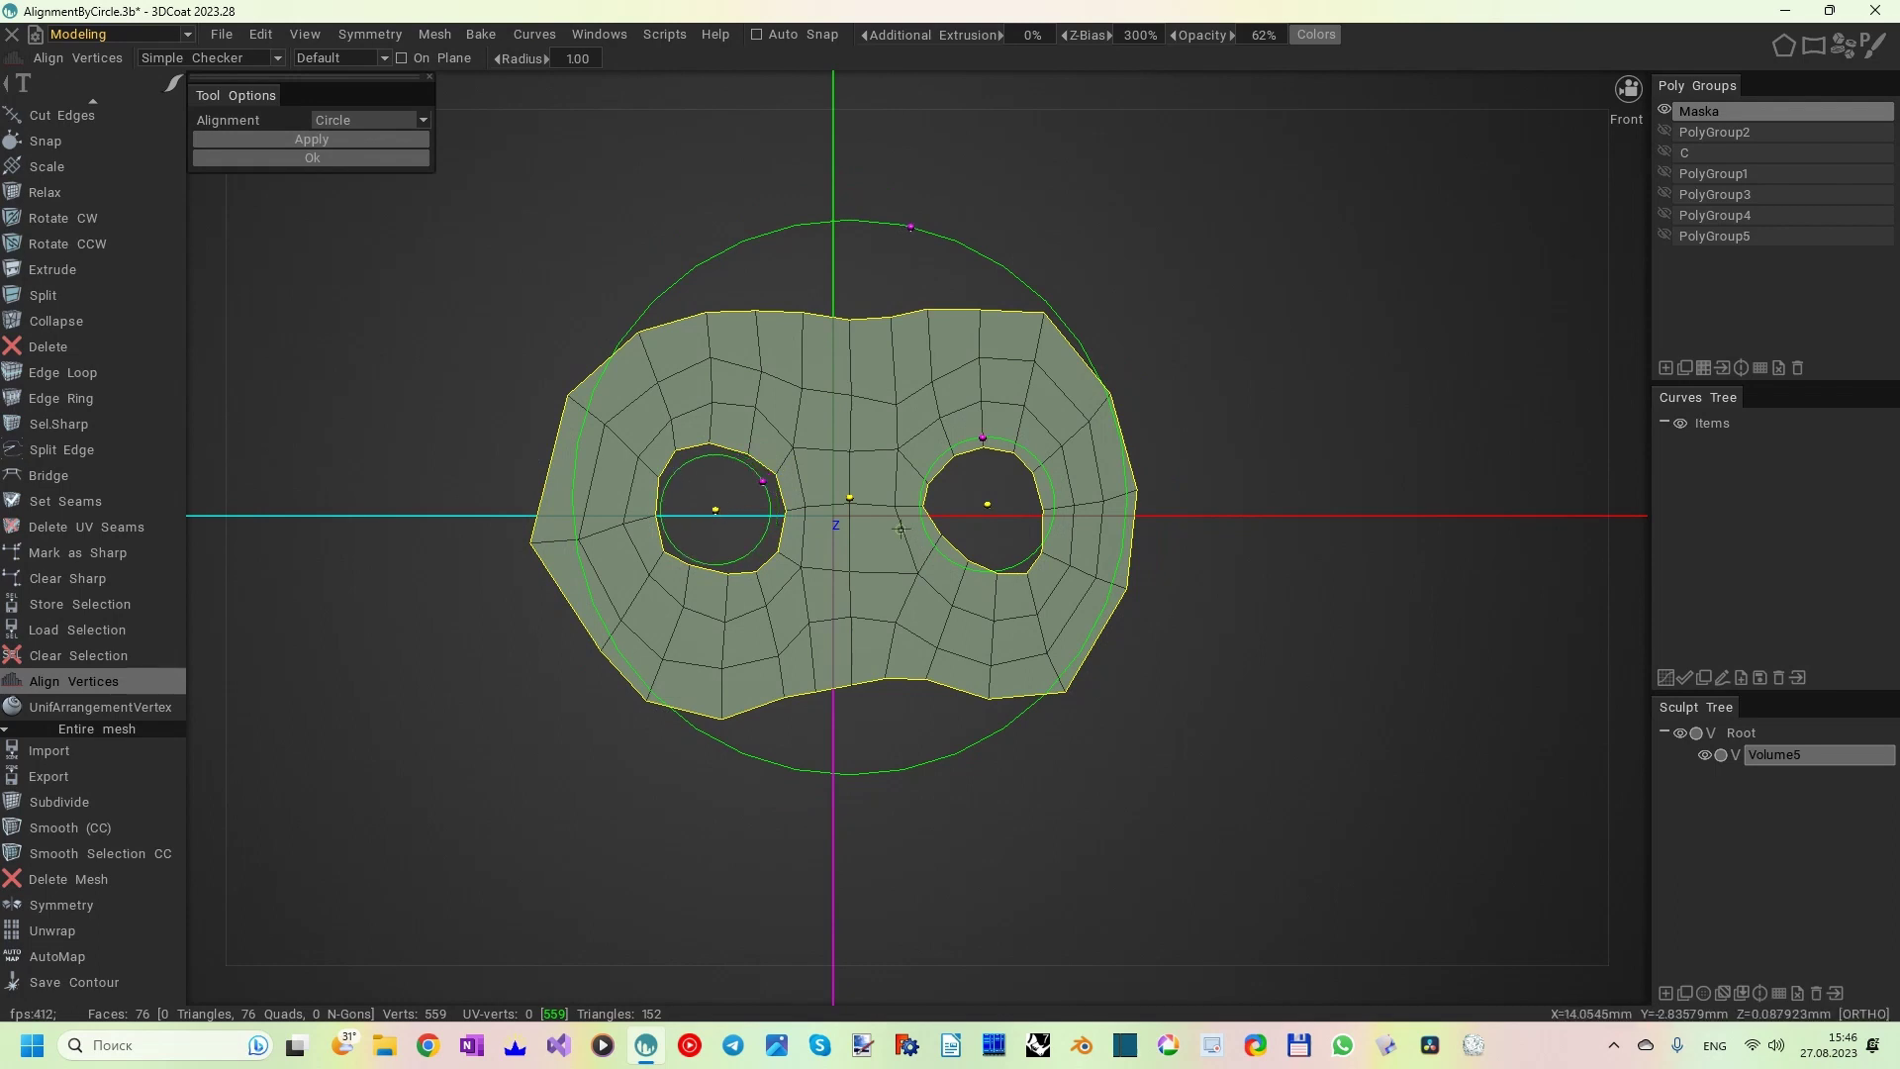
pyautogui.moveTo(986, 505); pyautogui.dragTo(993, 510)
pyautogui.click(392, 140)
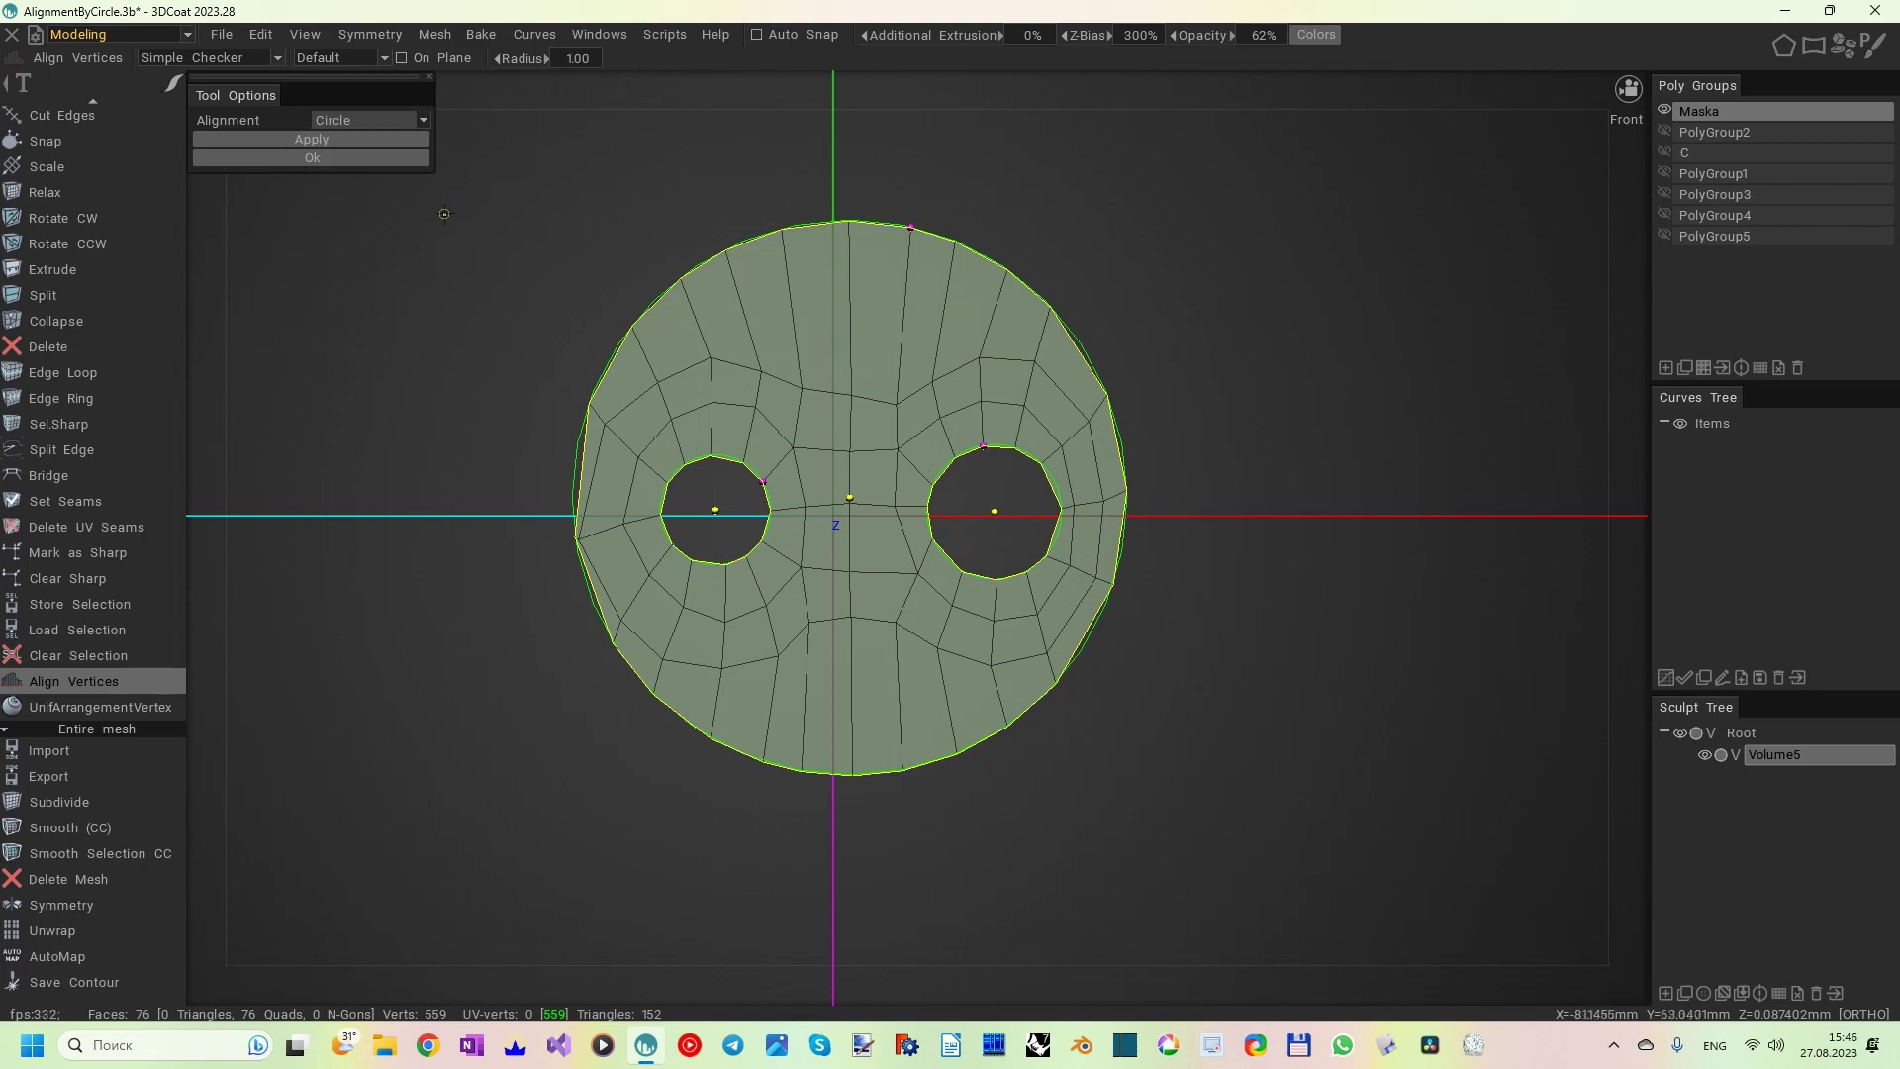
pyautogui.moveTo(443, 212)
pyautogui.keyDown('alt'); pyautogui.mouseDown(button='right')
pyautogui.moveTo(453, 236)
pyautogui.moveTo(439, 226)
pyautogui.mouseUp(button='right'); pyautogui.keyUp('alt')
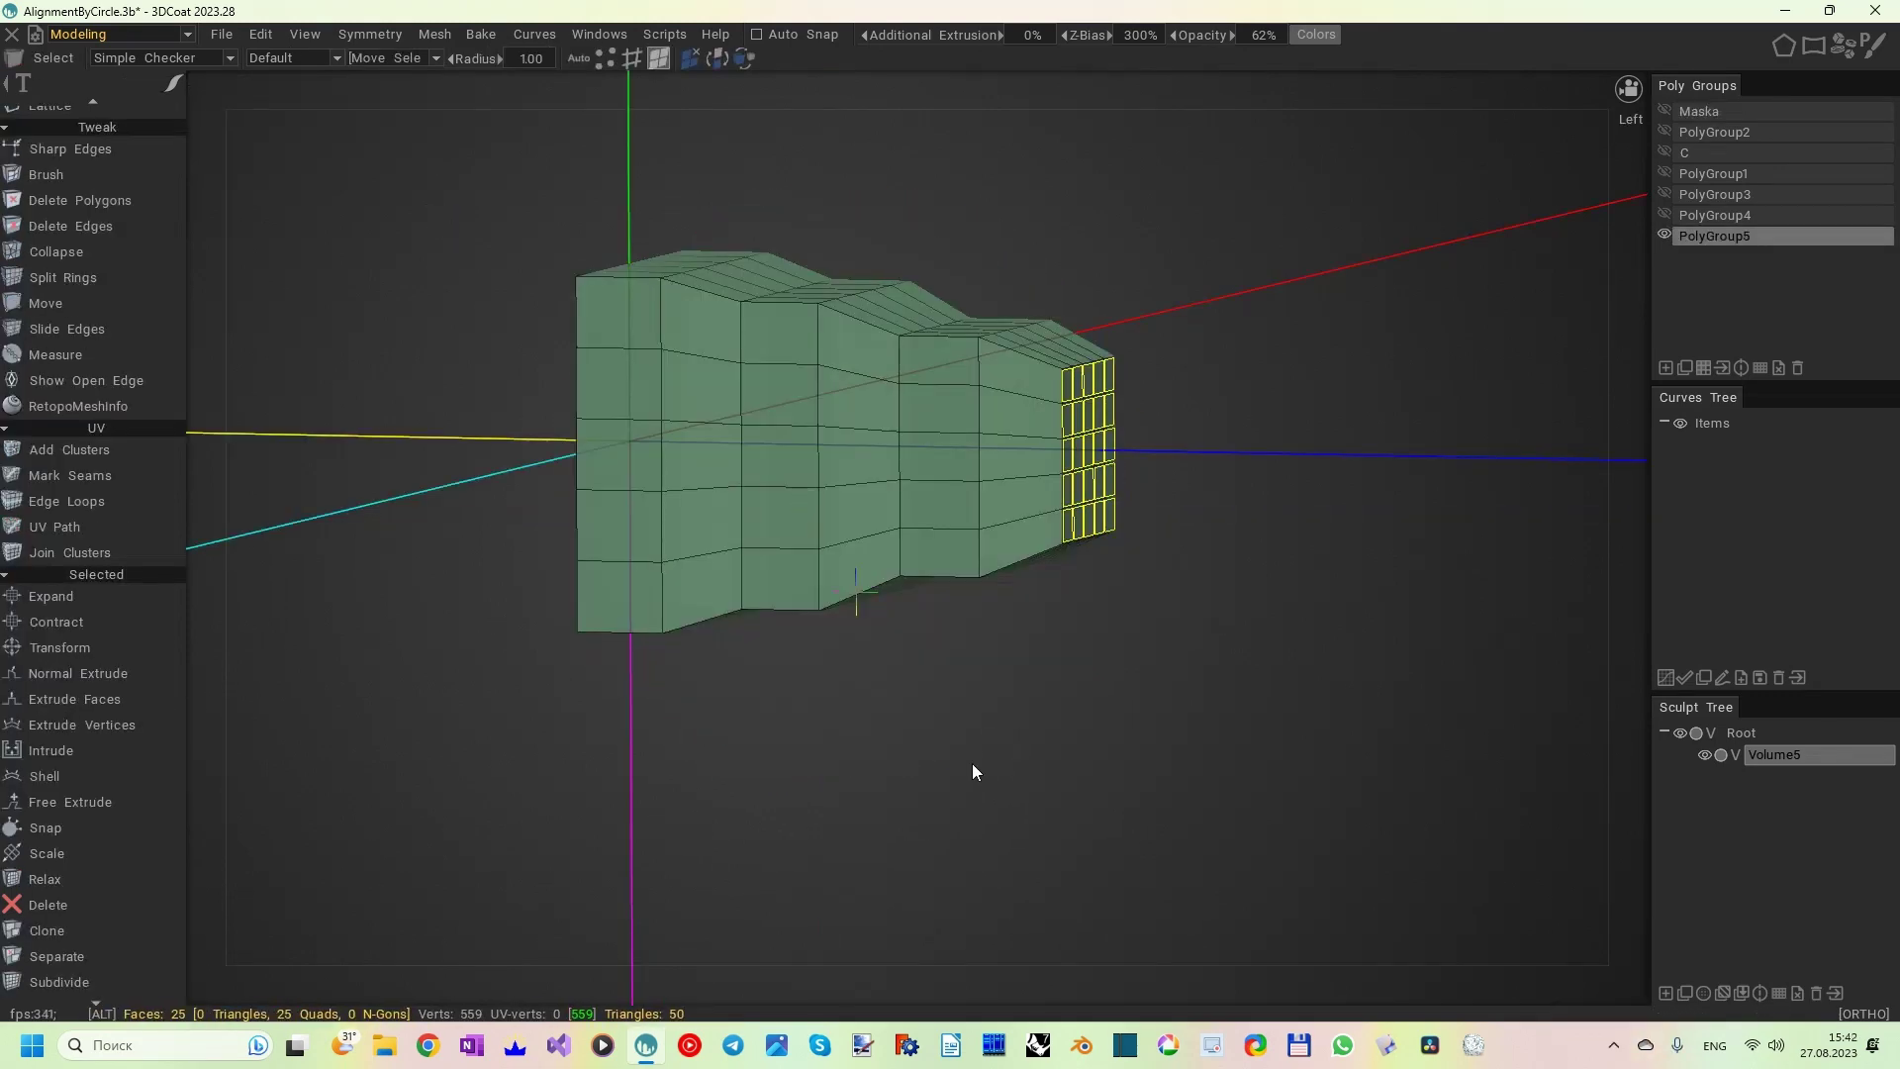
# - Add all faces of the stepped block's larger flat end to the selection and start Align Vertices
pyautogui.keyDown('alt'); pyautogui.moveTo(971, 768); pyautogui.dragTo(1035, 721); pyautogui.keyUp('alt')
pyautogui.click(729, 462)
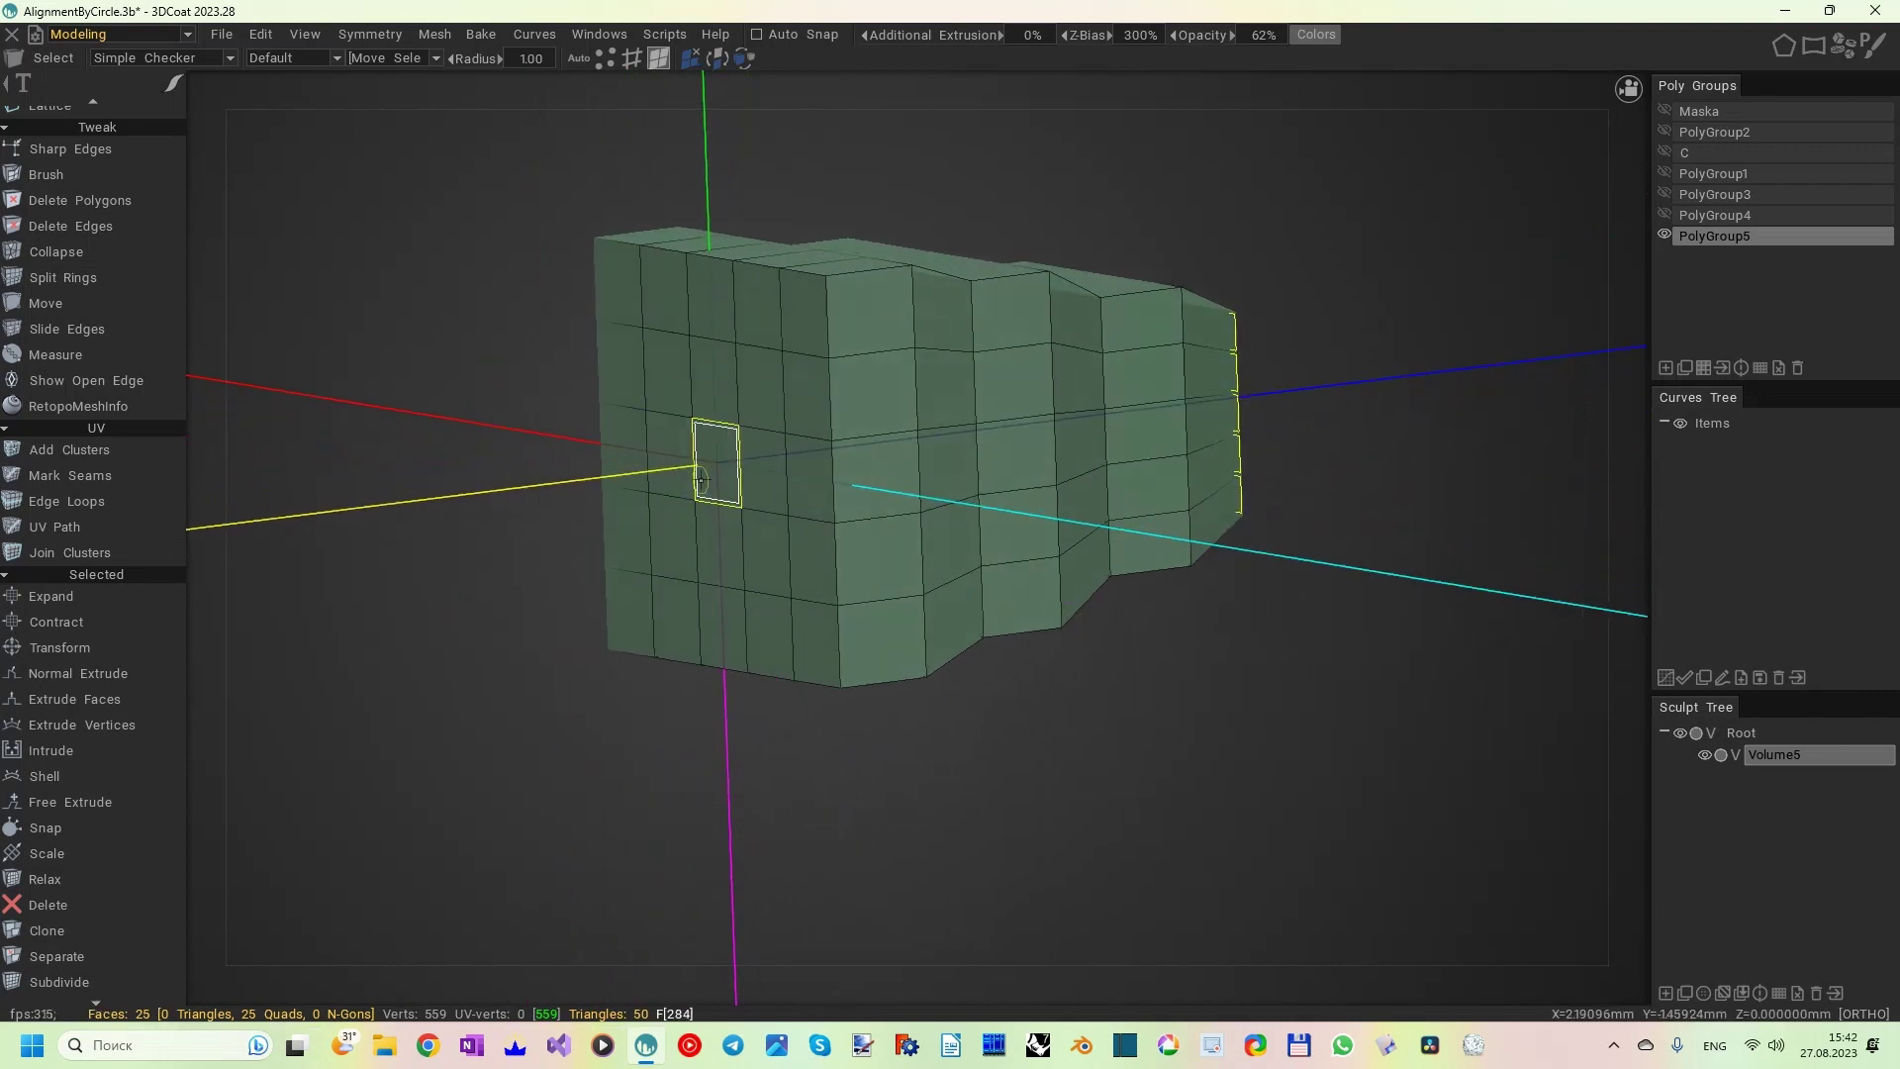
pyautogui.doubleClick(729, 461)
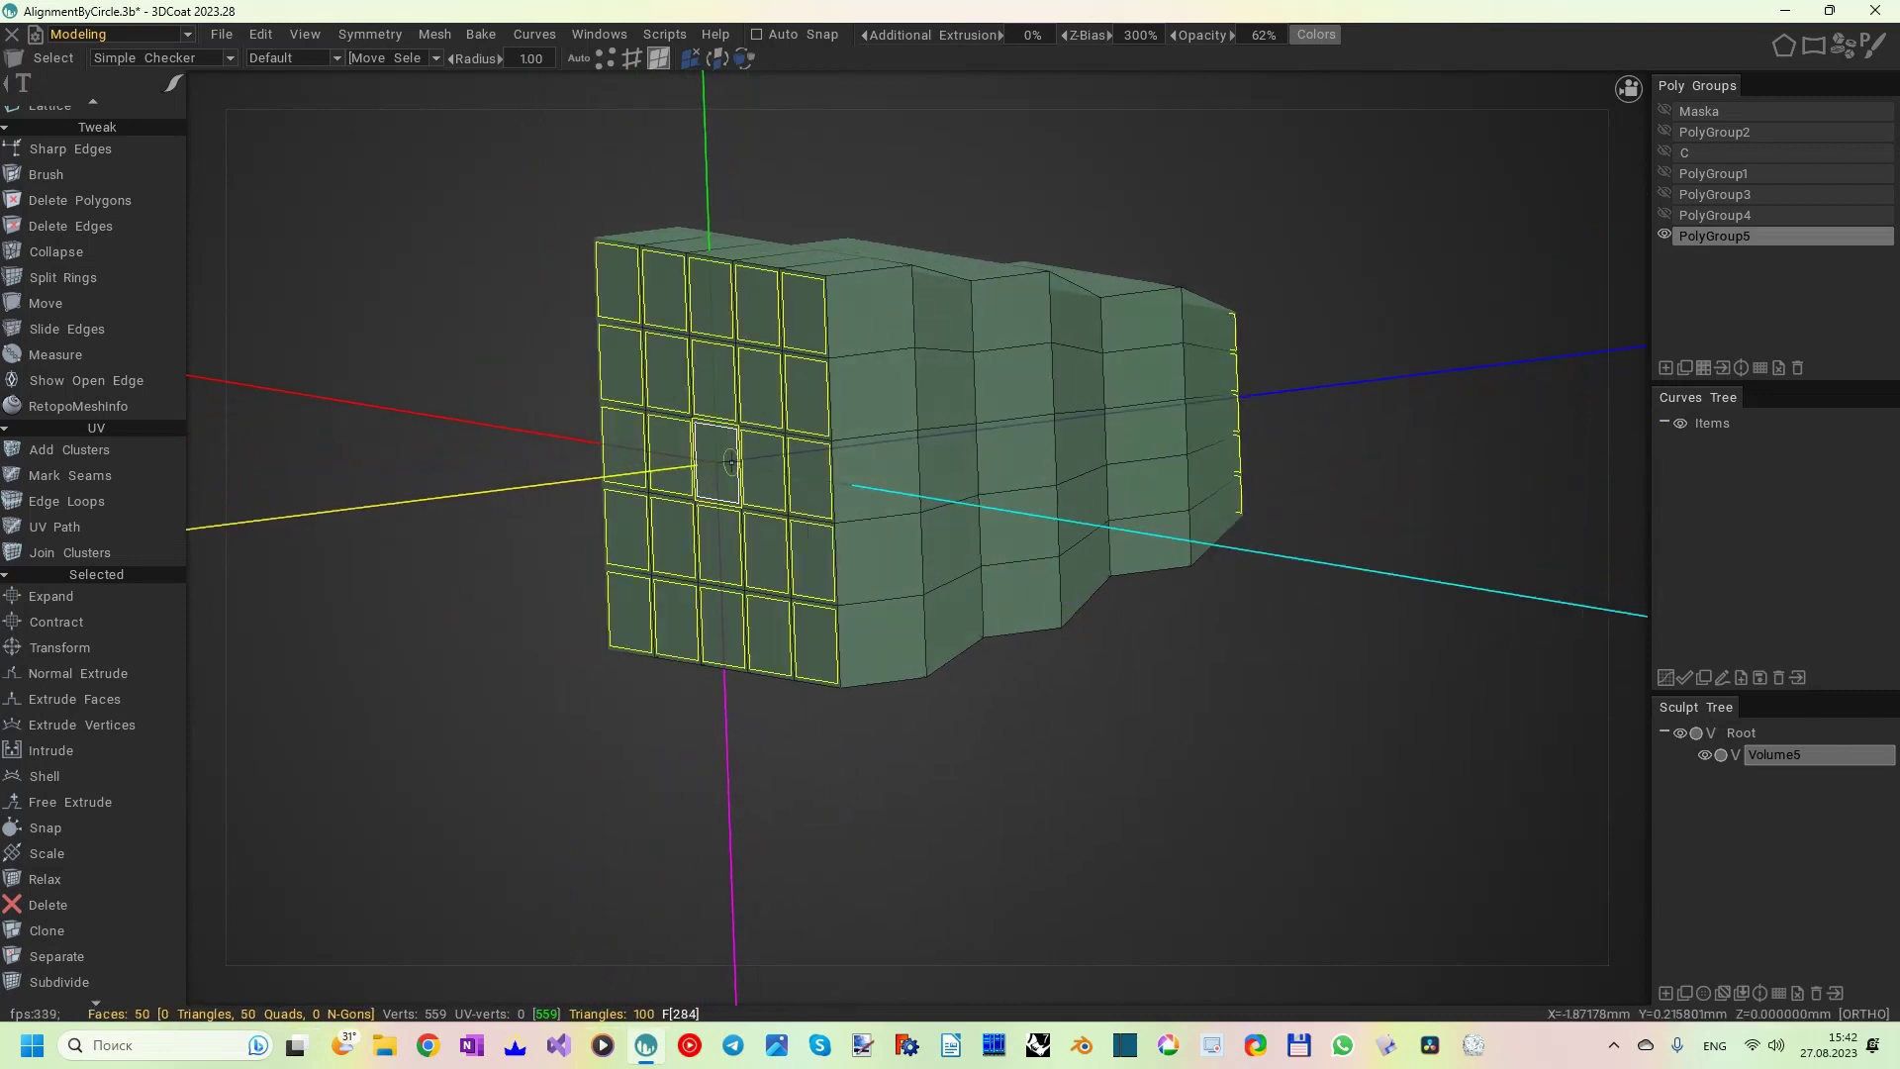
pyautogui.press('a')
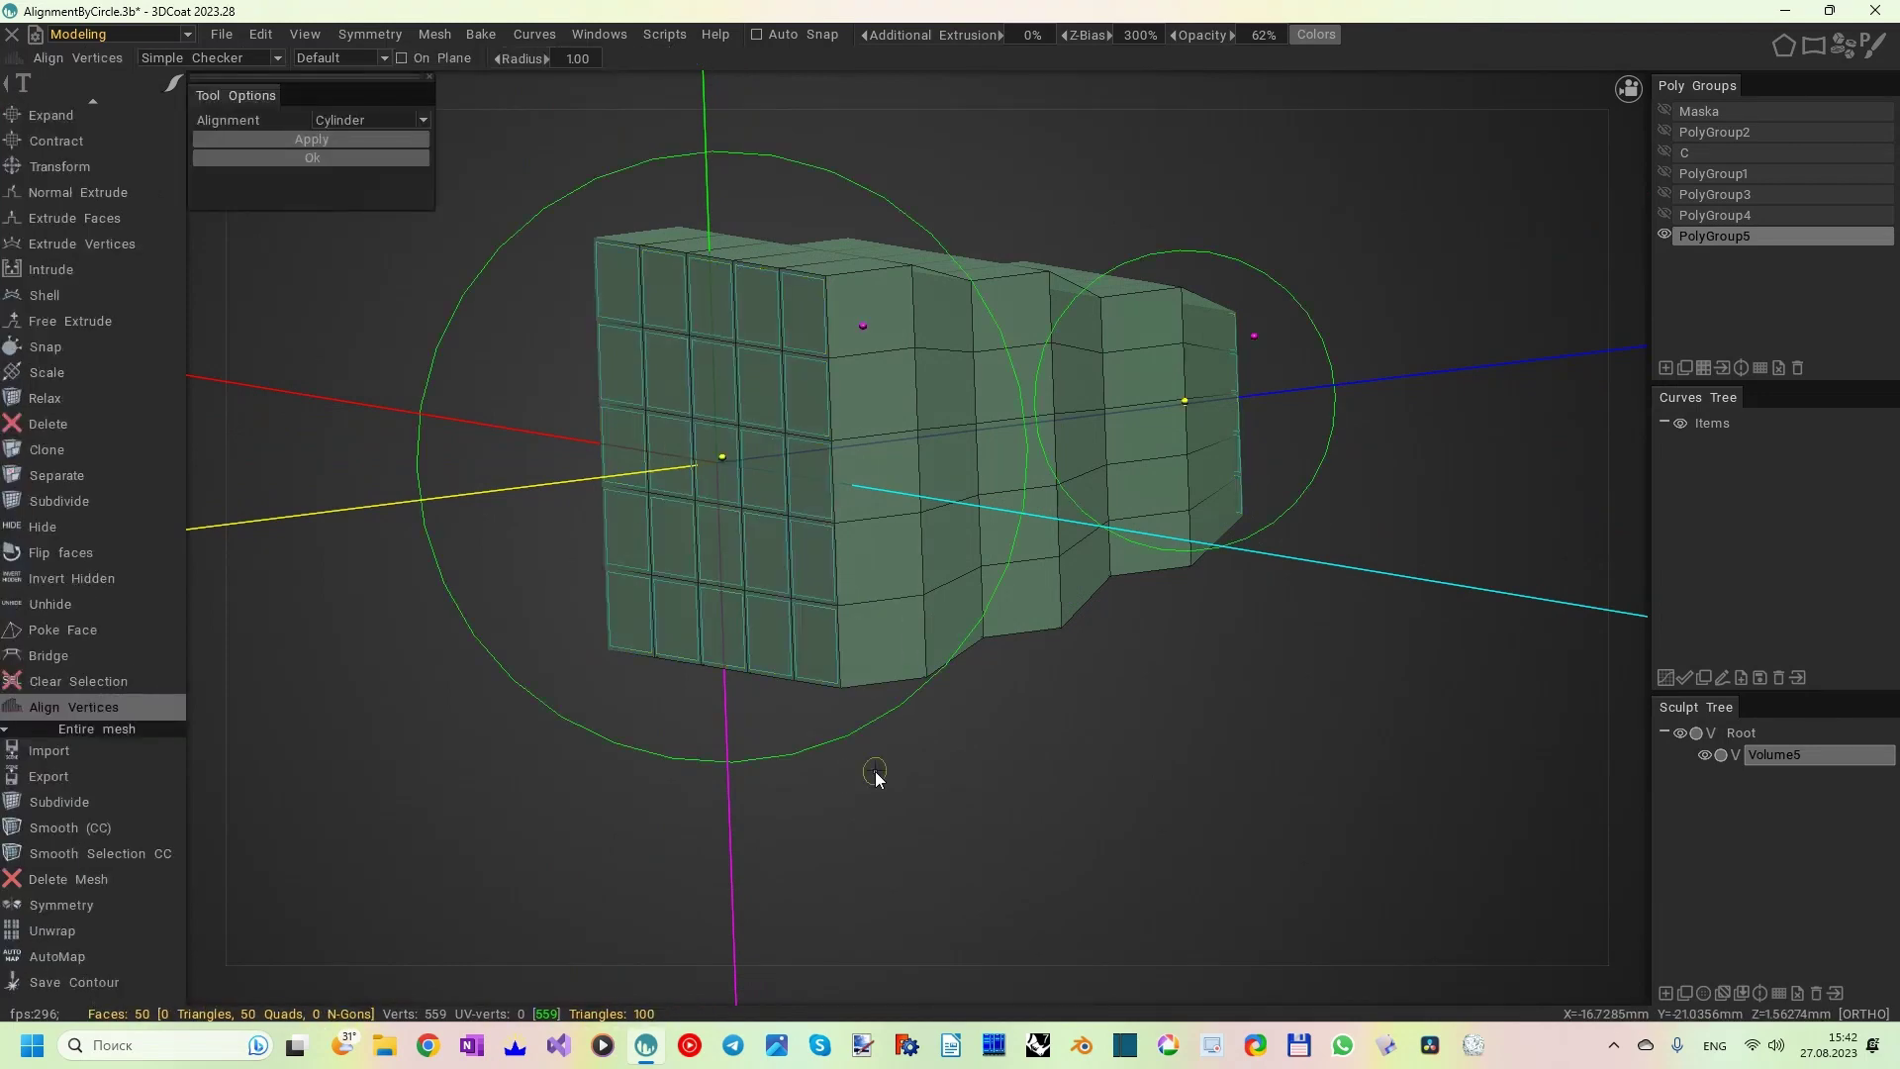
# - Shrink the Cylinder guide circle of the stepped block's larger end in the back view
pyautogui.keyDown('alt'); pyautogui.keyDown('shift'); pyautogui.moveTo(988, 800); pyautogui.dragTo(888, 799); pyautogui.keyUp('shift'); pyautogui.keyUp('alt')
pyautogui.keyDown('alt'); pyautogui.moveTo(903, 814); pyautogui.dragTo(1102, 805, button='right'); pyautogui.keyUp('alt')
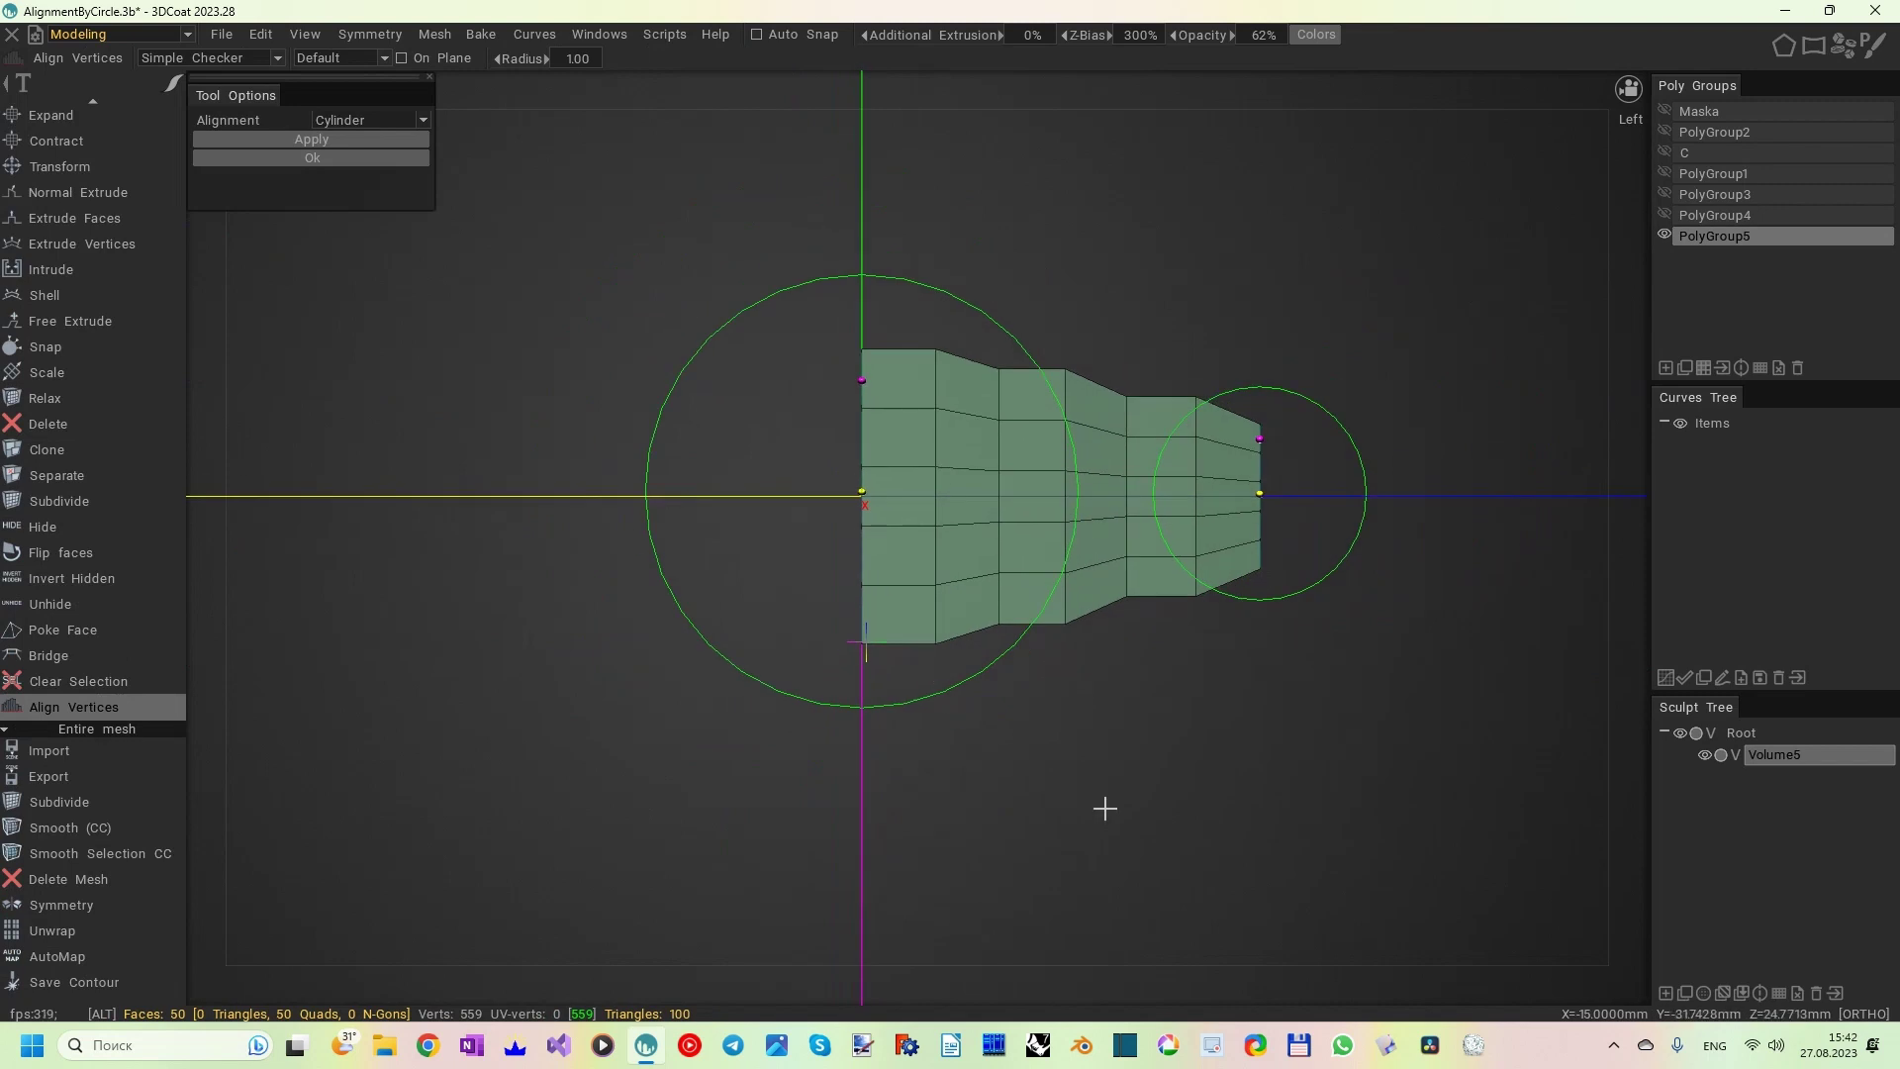
pyautogui.keyDown('alt'); pyautogui.moveTo(1102, 806); pyautogui.dragTo(895, 785, button='middle'); pyautogui.keyUp('alt')
pyautogui.keyDown('alt'); pyautogui.moveTo(771, 726); pyautogui.dragTo(1017, 765); pyautogui.keyUp('alt')
pyautogui.moveTo(899, 732); pyautogui.dragTo(1189, 781, button='middle')
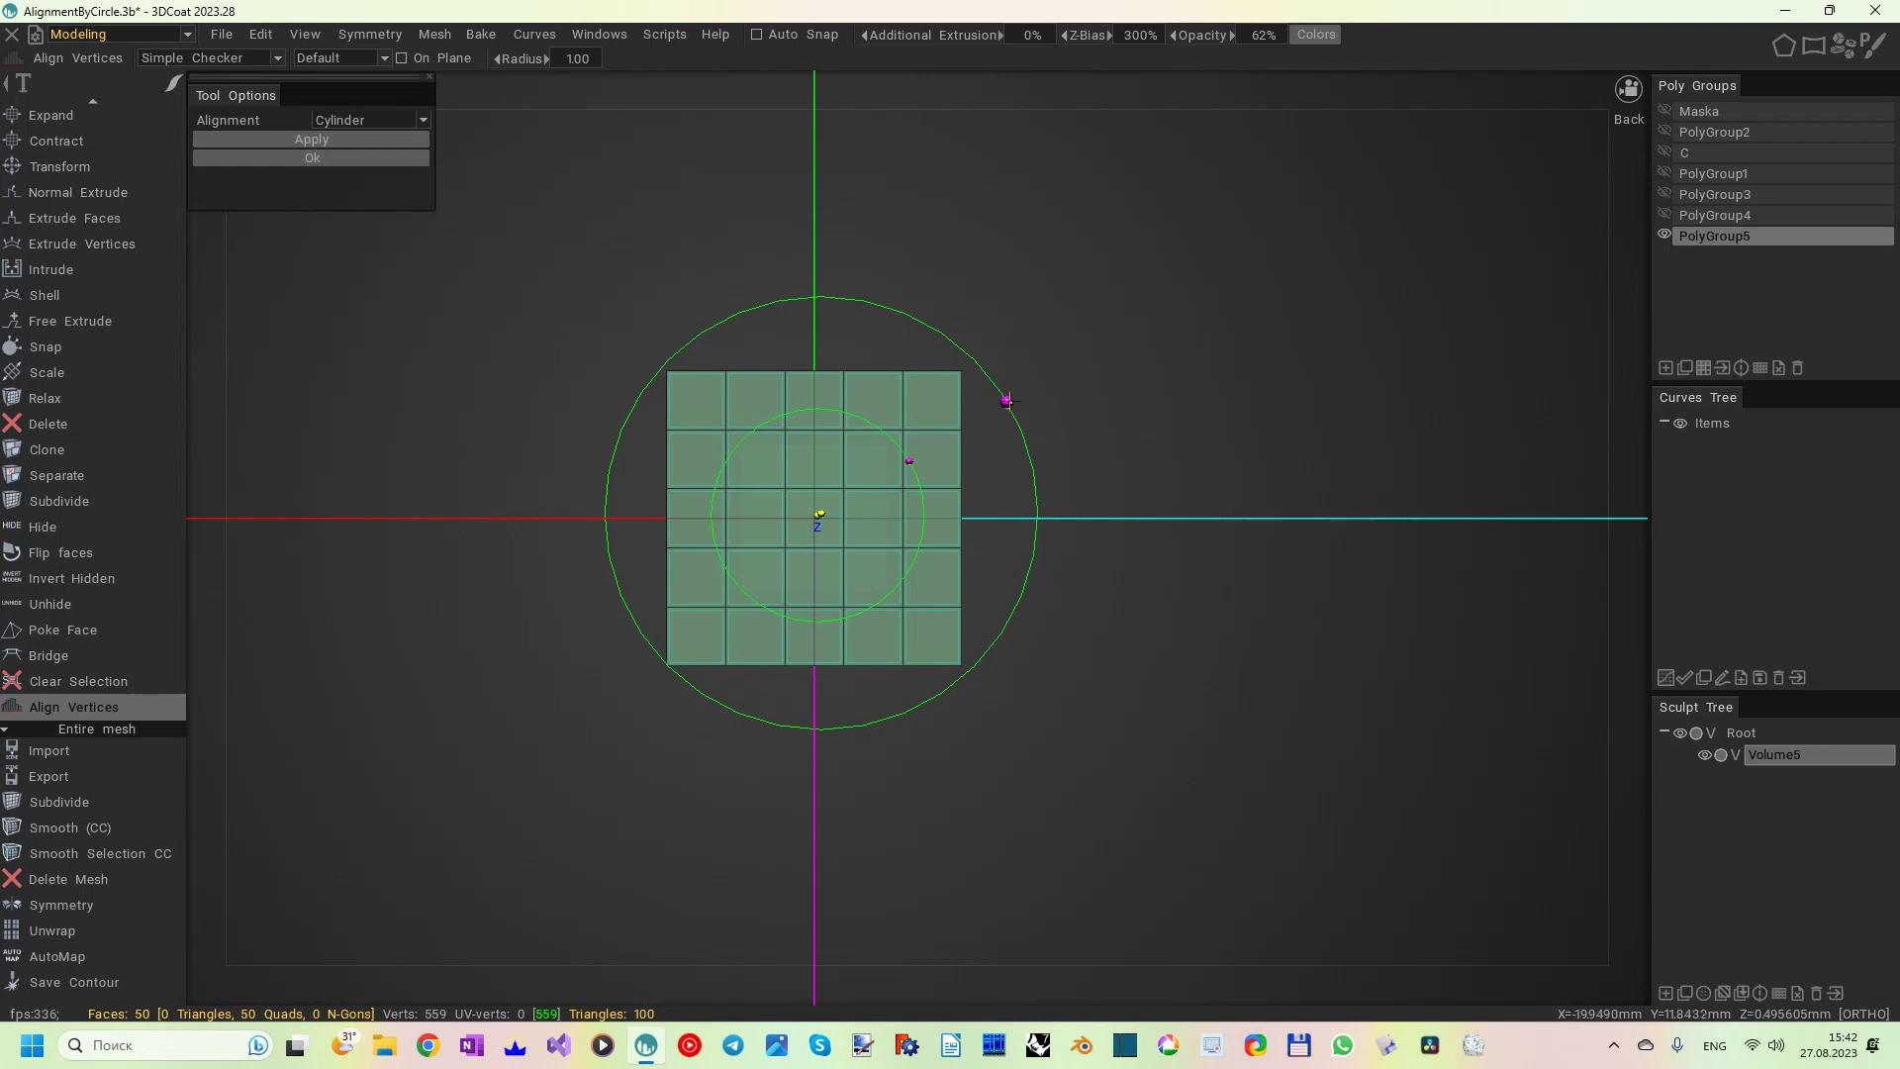
pyautogui.moveTo(1006, 400); pyautogui.dragTo(1008, 409)
pyautogui.moveTo(997, 430); pyautogui.dragTo(997, 438)
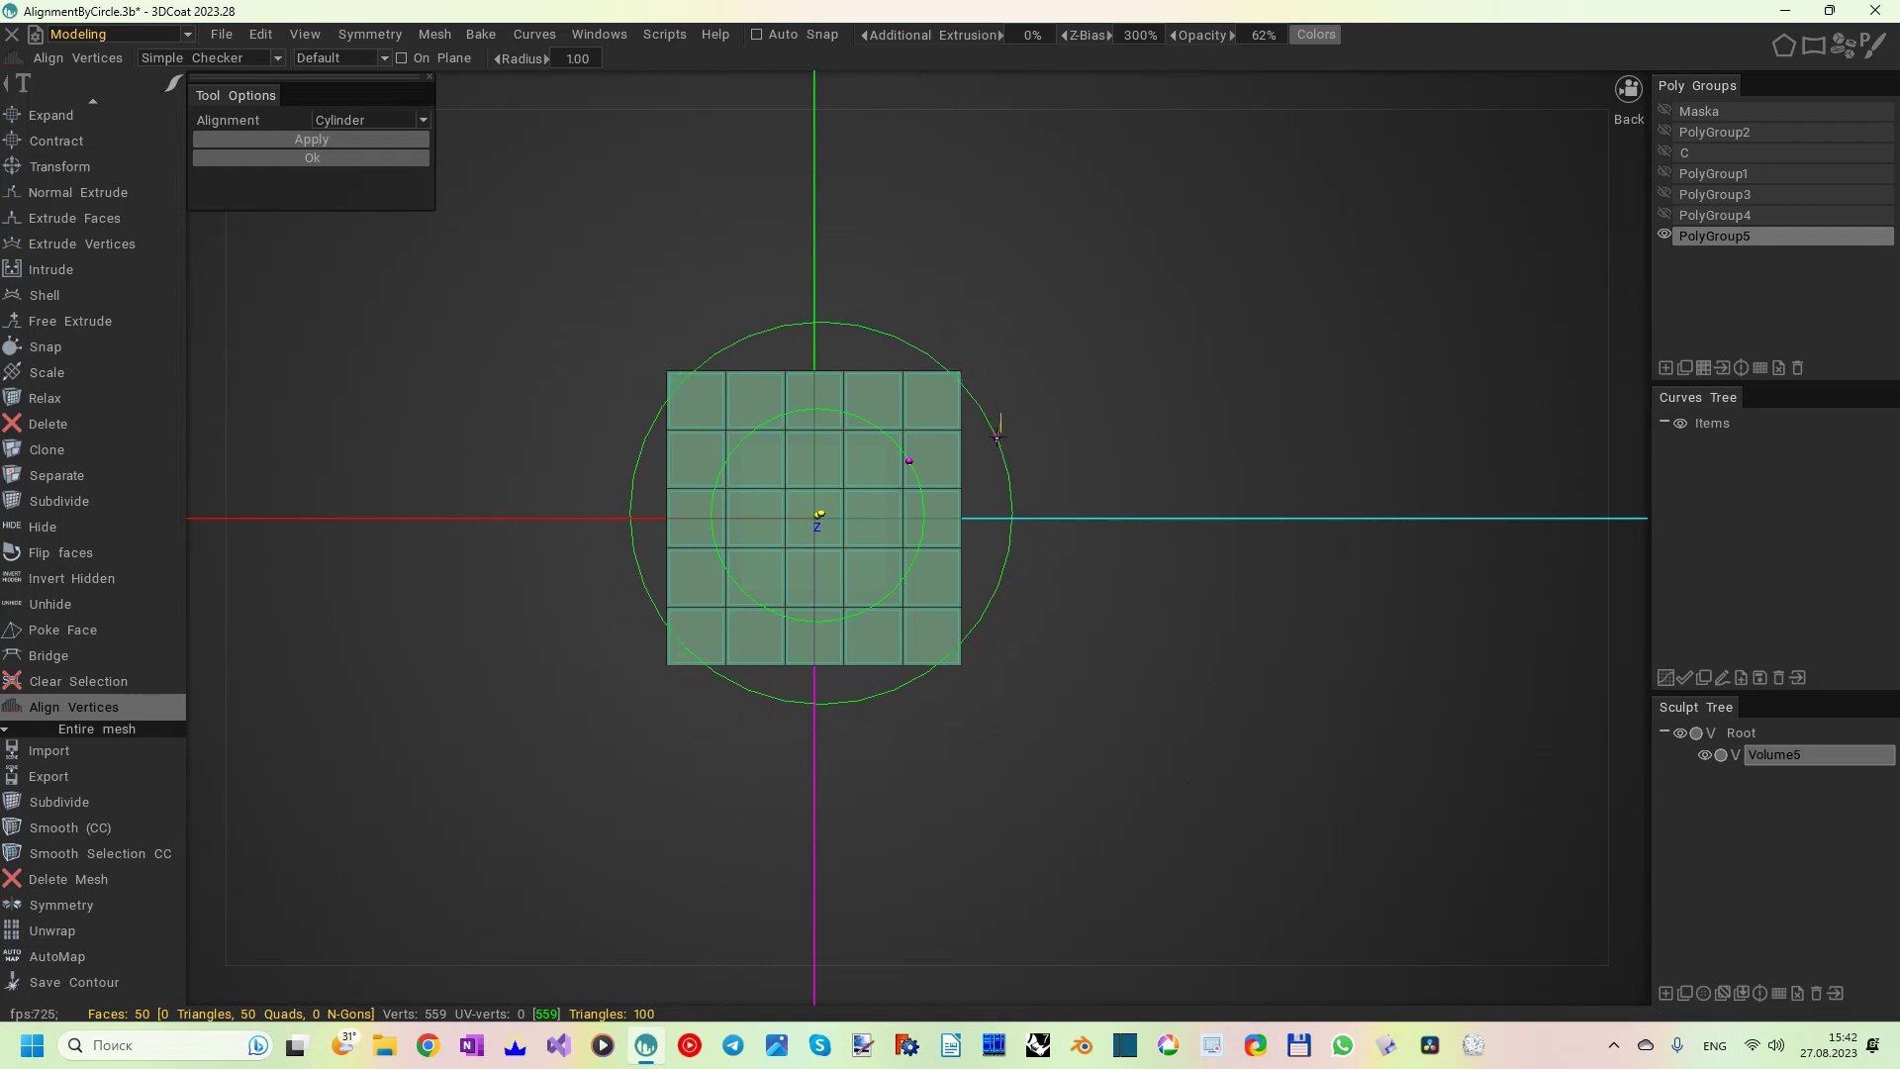
# - Try the Cylinder alignment on both block ends from the front view and undo it
pyautogui.moveTo(1004, 435); pyautogui.dragTo(674, 495, button='middle')
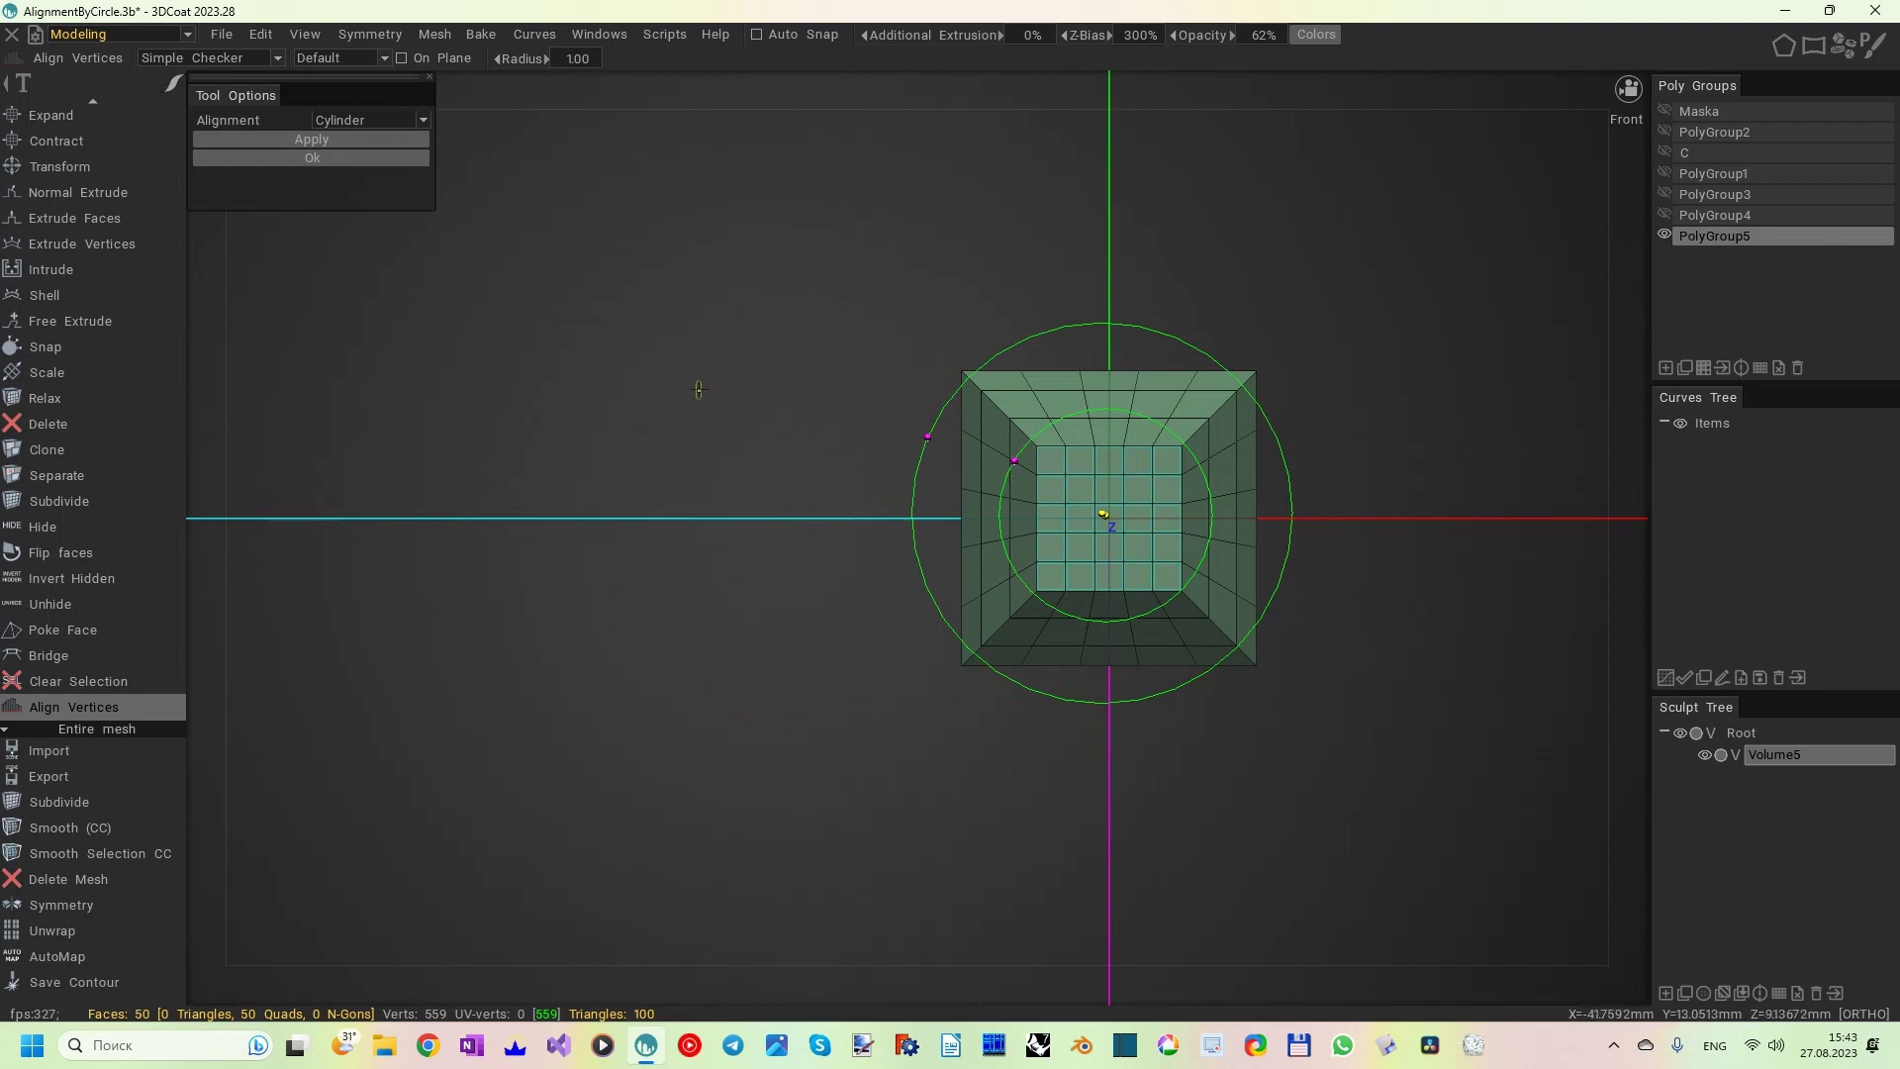
pyautogui.press('alt')
pyautogui.click(349, 140)
pyautogui.keyDown('alt'); pyautogui.moveTo(525, 363); pyautogui.dragTo(970, 396); pyautogui.keyUp('alt')
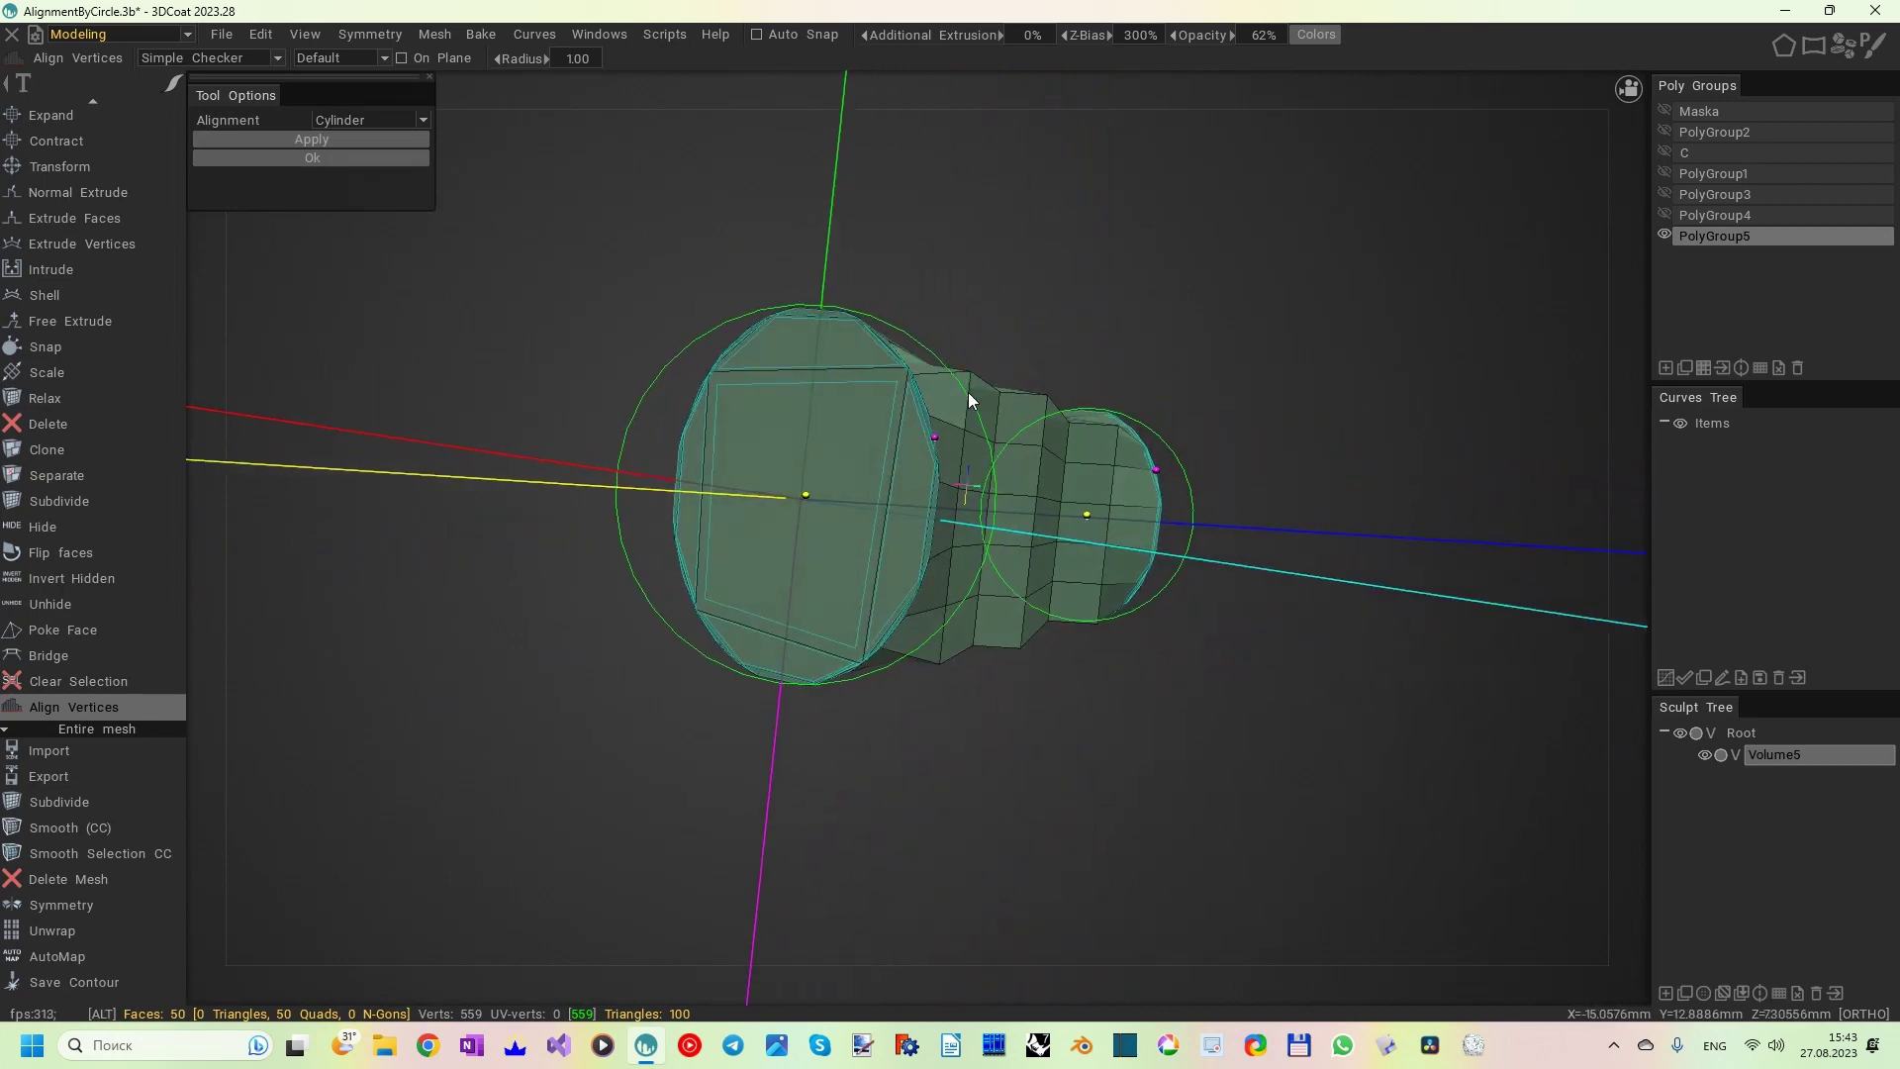
pyautogui.press('ctrl')
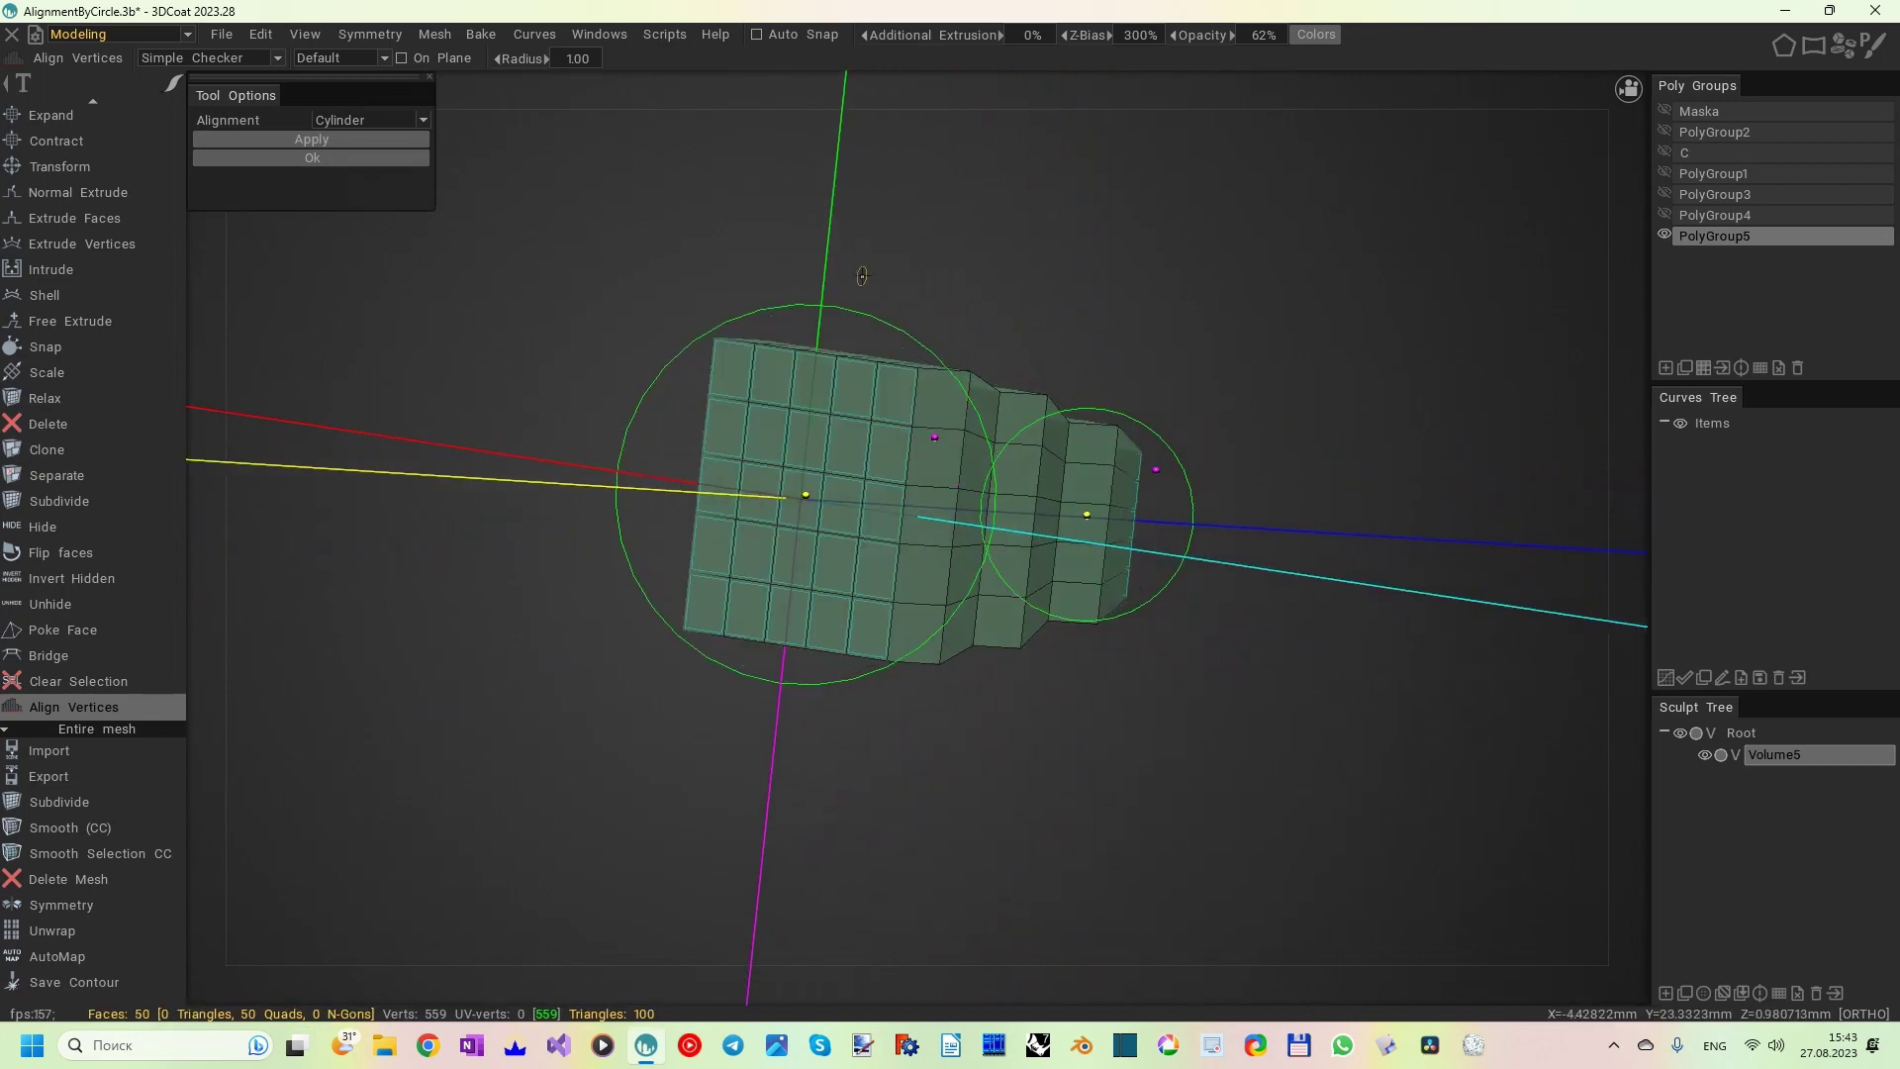
# - Round both selected ends of the stepped block by aligning their vertices in Circle mode
pyautogui.keyDown('alt'); pyautogui.moveTo(1057, 325); pyautogui.dragTo(965, 316); pyautogui.keyUp('alt')
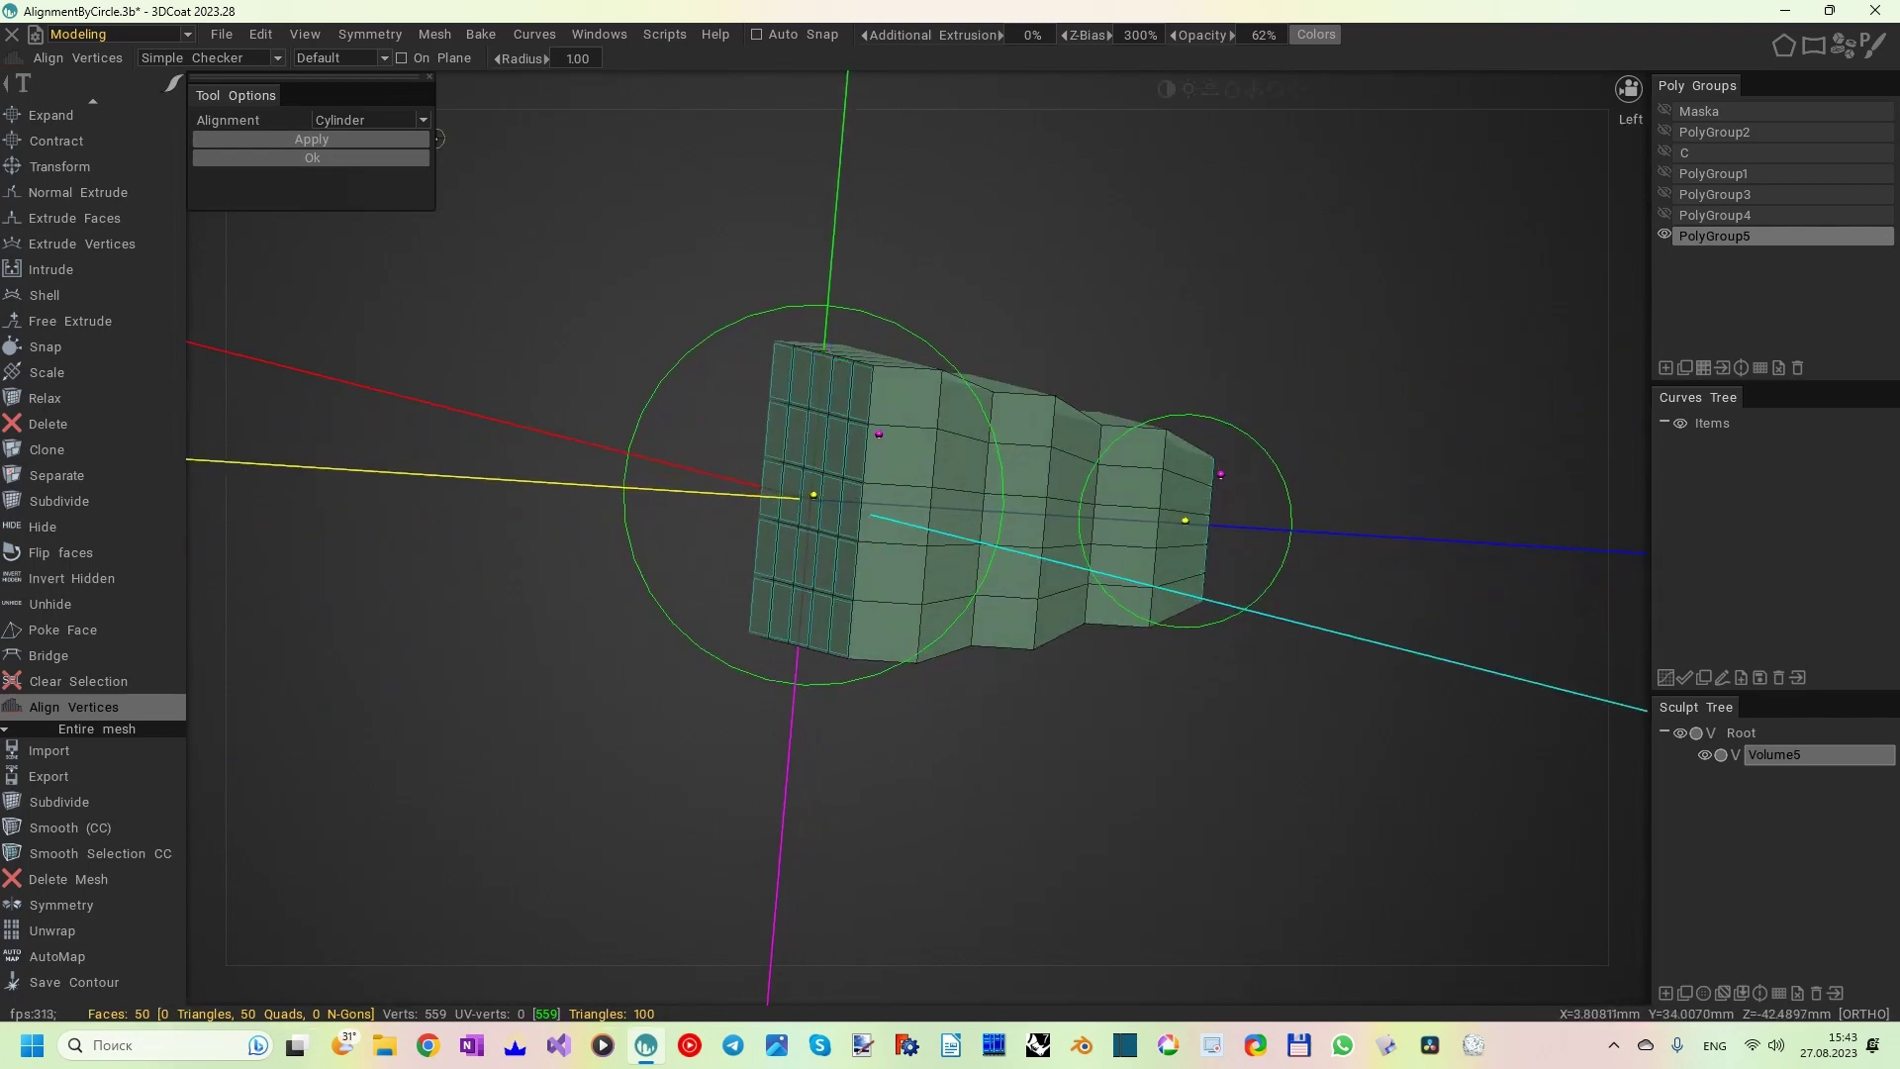
pyautogui.click(426, 123)
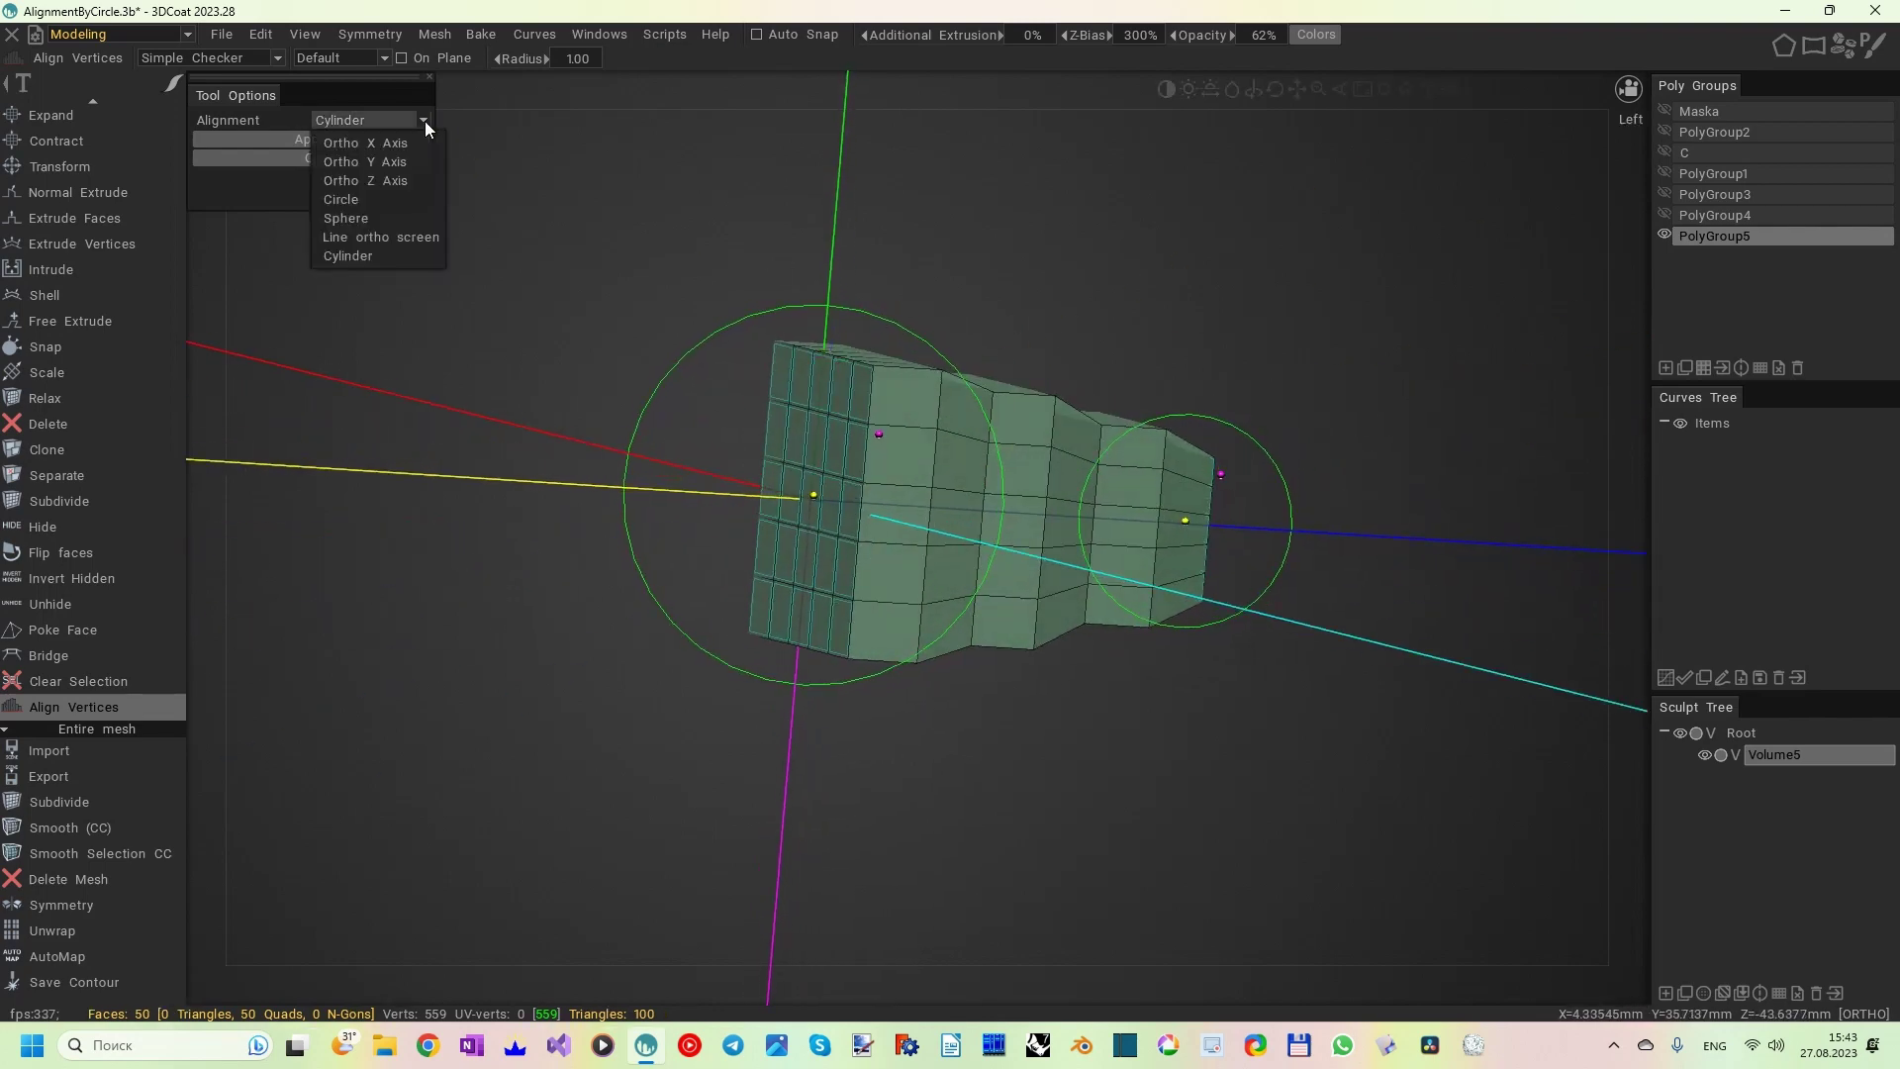
pyautogui.click(389, 194)
pyautogui.keyDown('alt'); pyautogui.moveTo(584, 225); pyautogui.dragTo(863, 257); pyautogui.keyUp('alt')
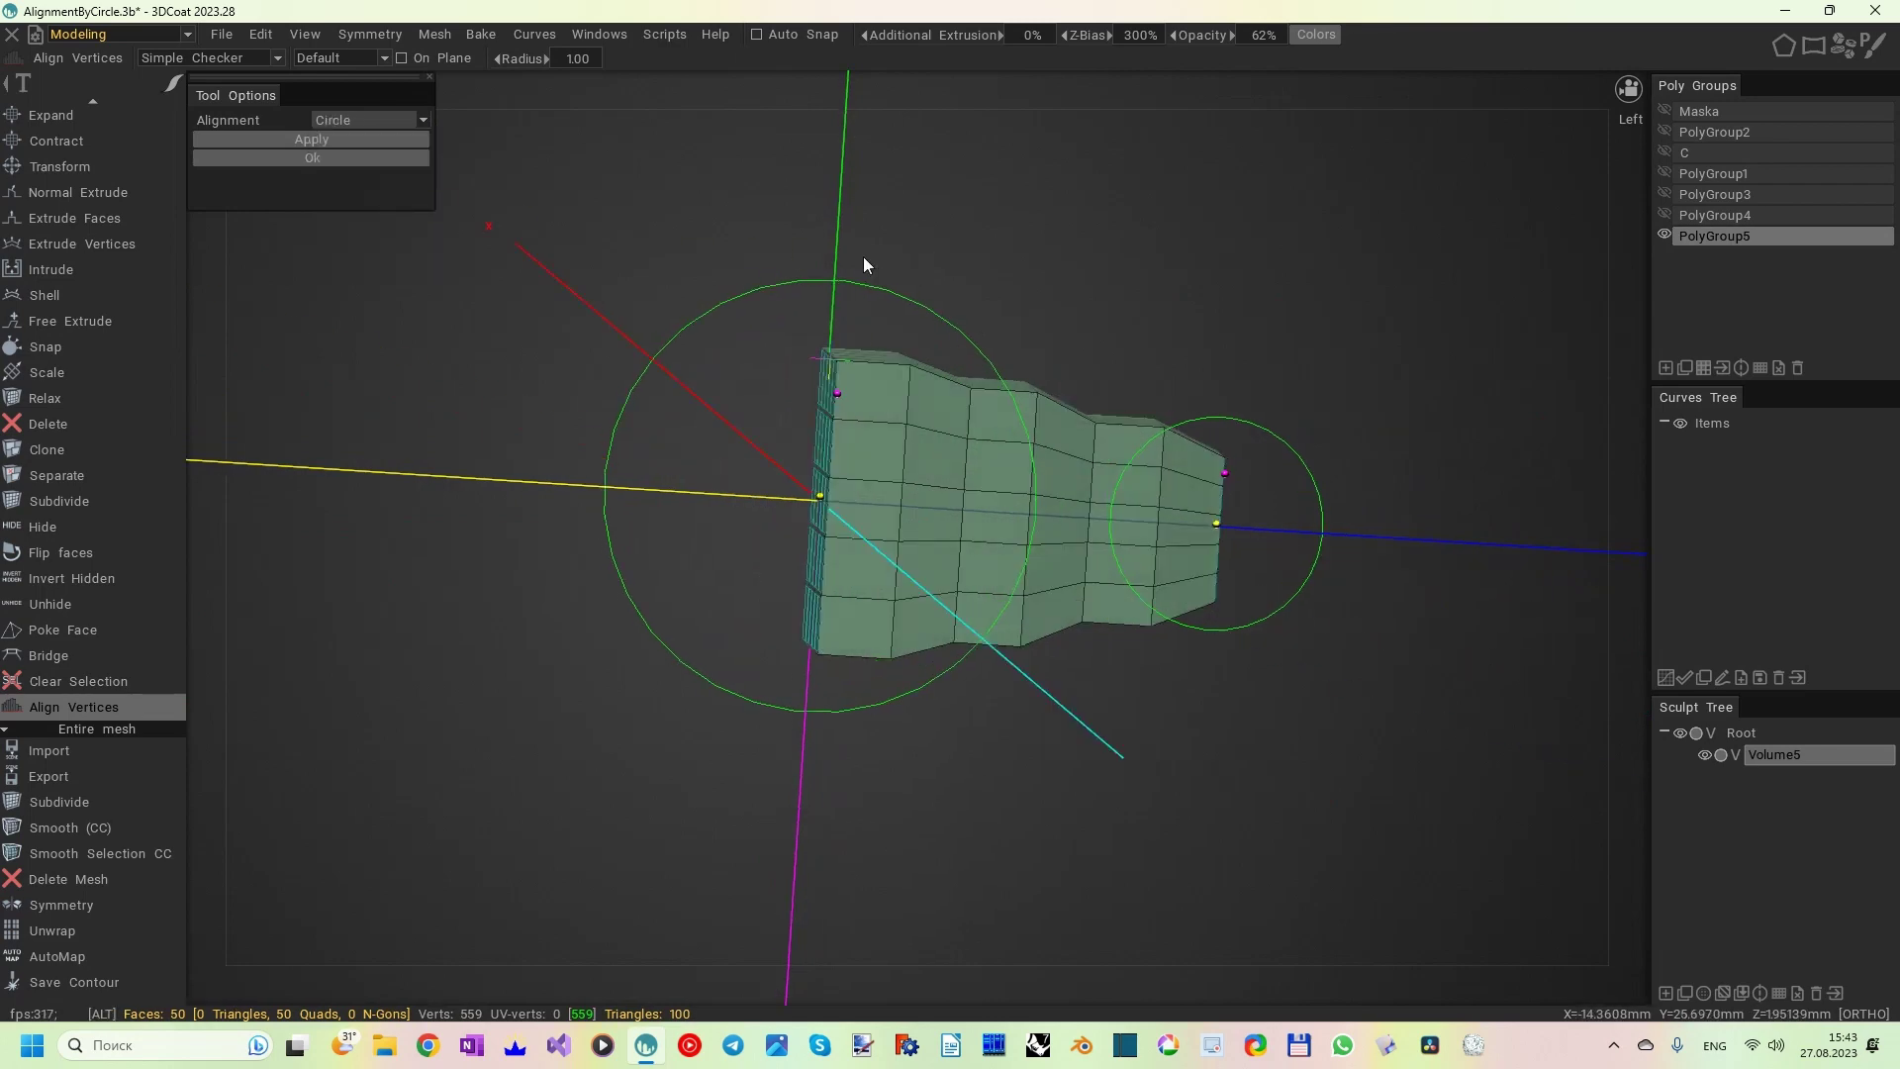
pyautogui.click(412, 139)
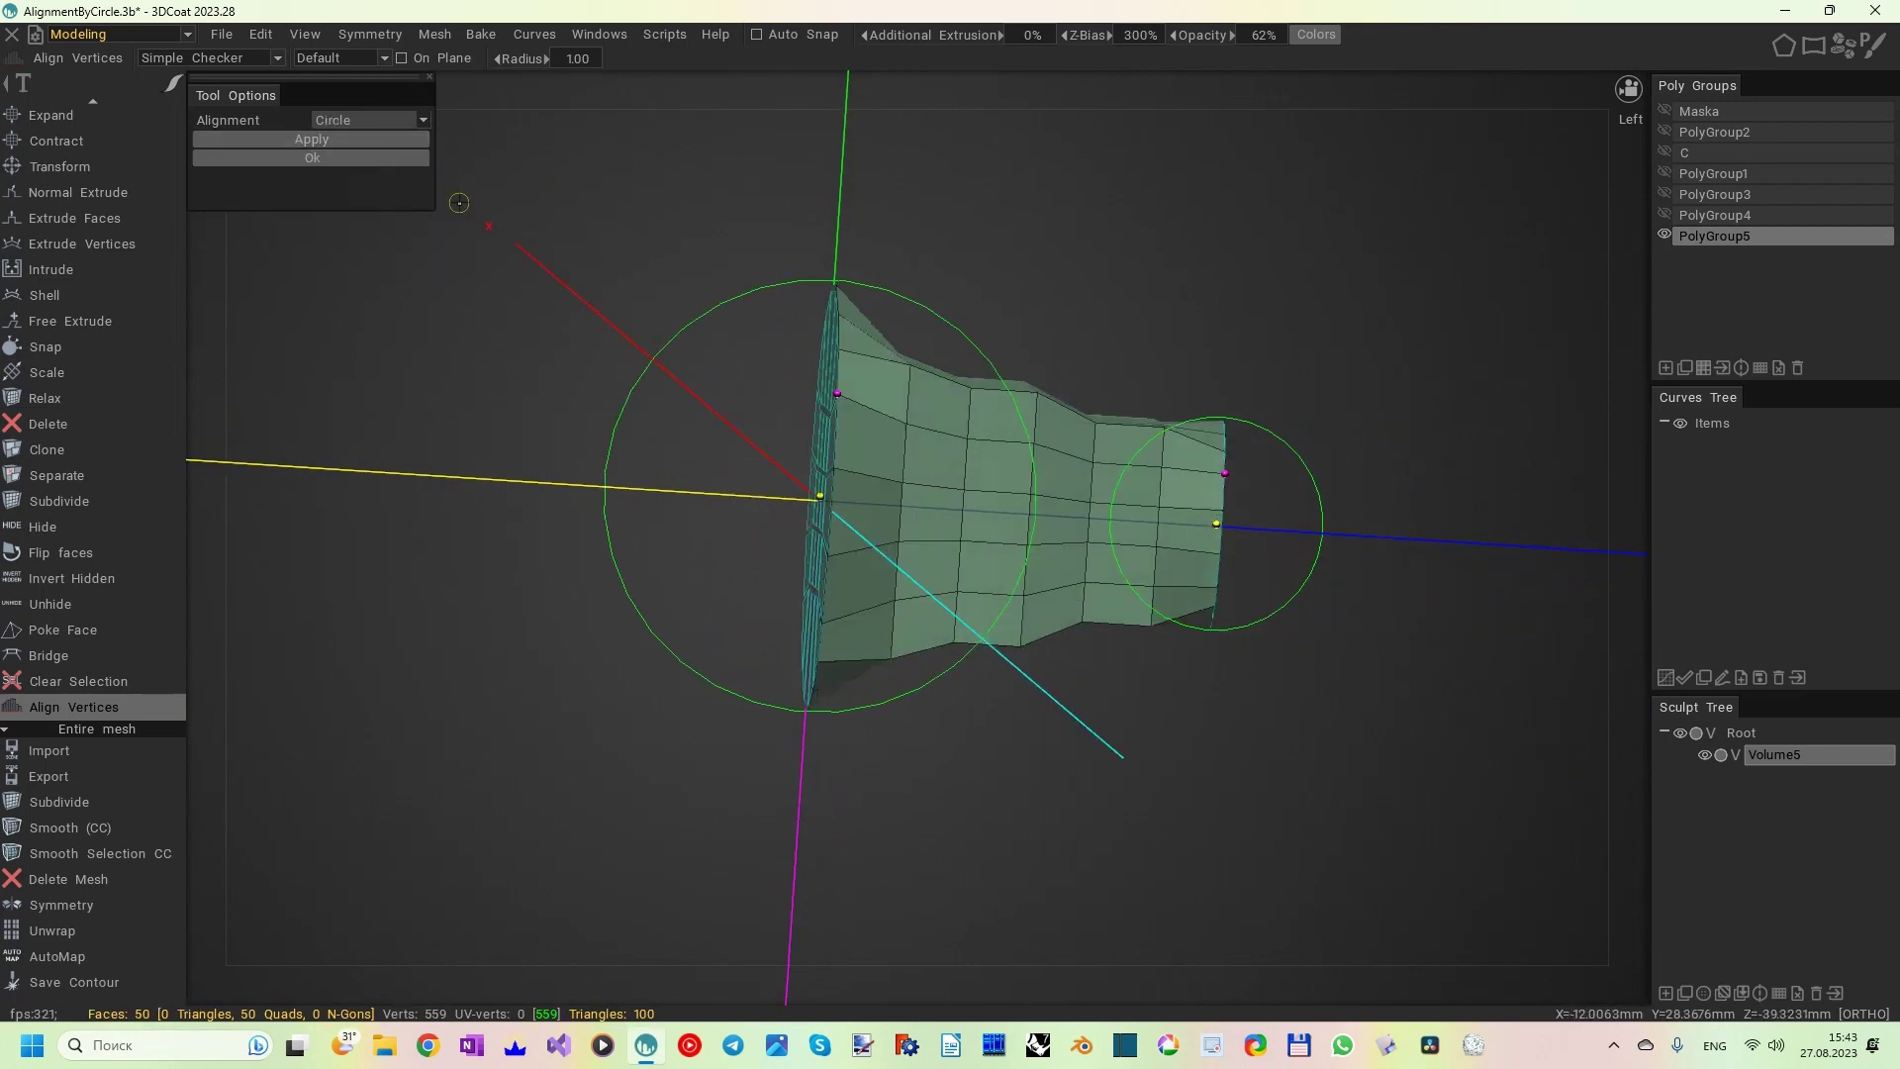
pyautogui.keyDown('alt'); pyautogui.moveTo(475, 250); pyautogui.dragTo(600, 265); pyautogui.keyUp('alt')
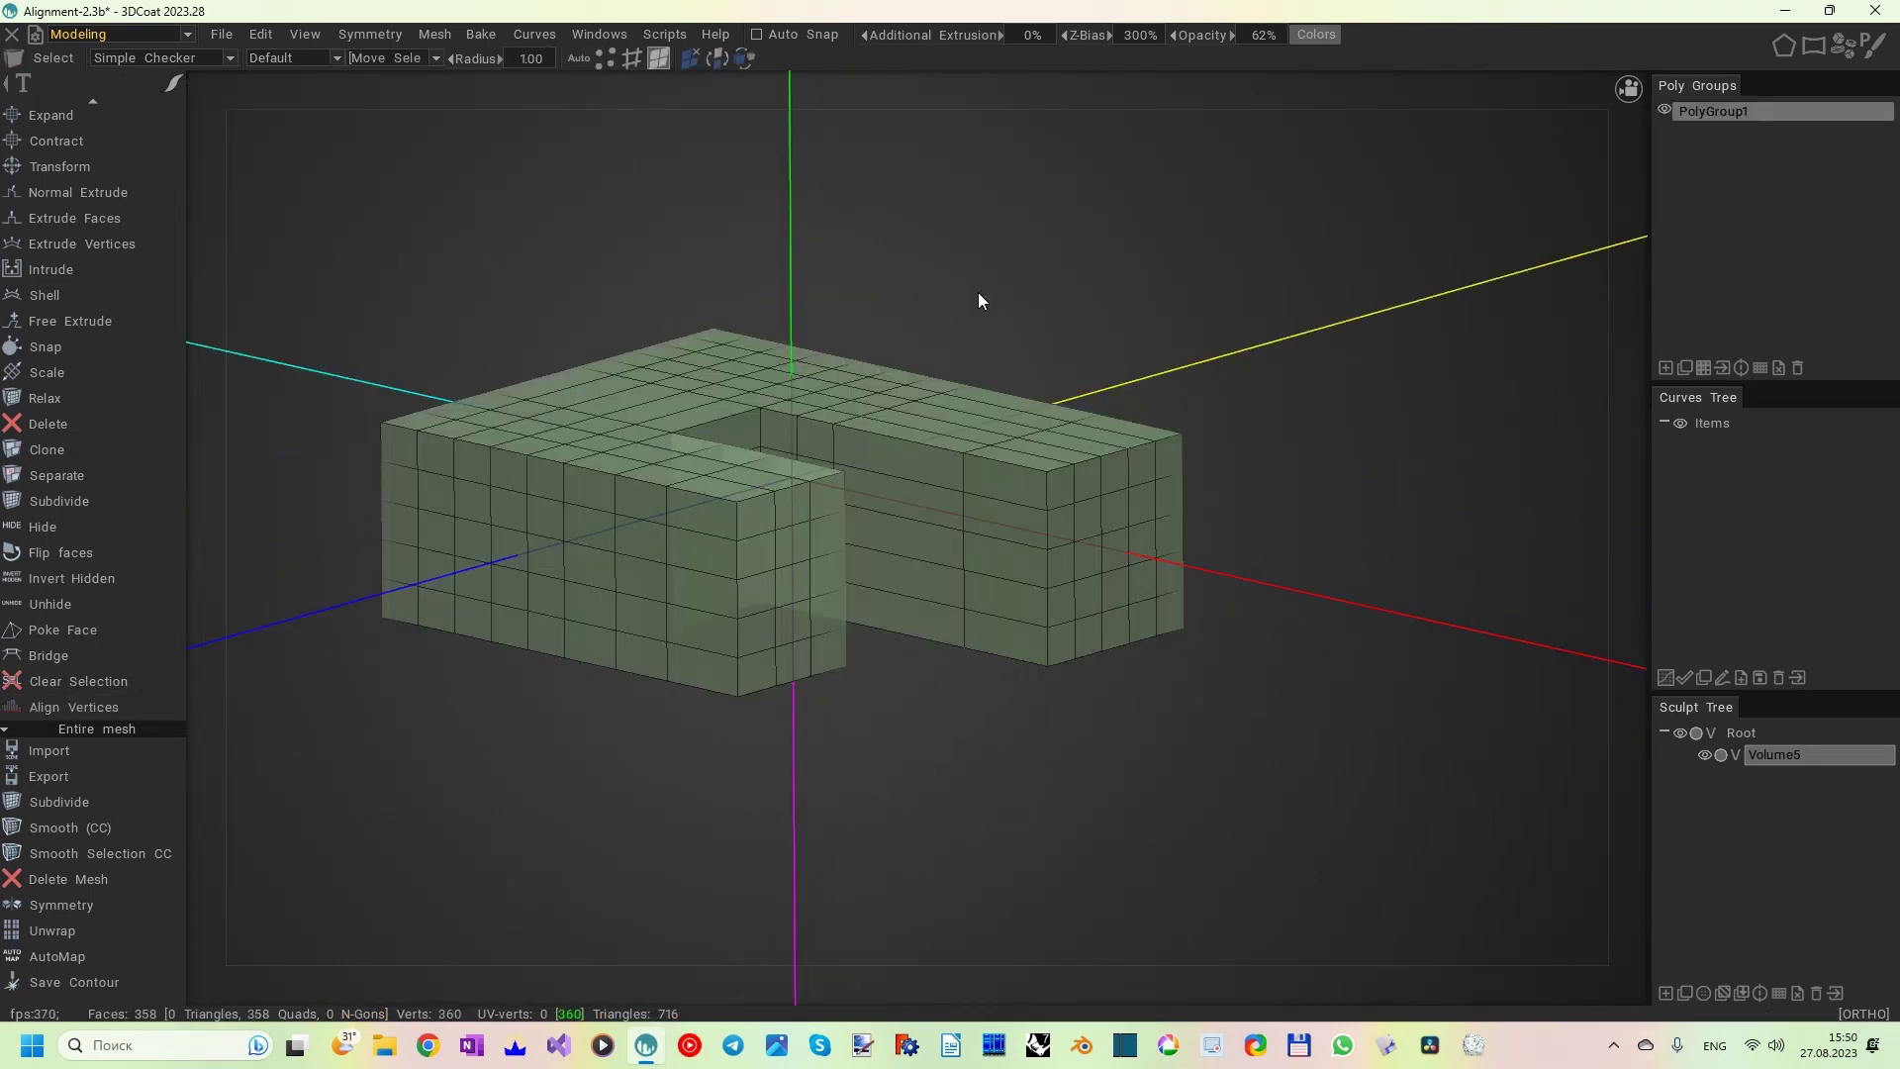
# - Select the flat end faces of both arms of the U-shaped block and clear the selection
pyautogui.keyDown('alt'); pyautogui.moveTo(979, 297); pyautogui.dragTo(1125, 258); pyautogui.keyUp('alt')
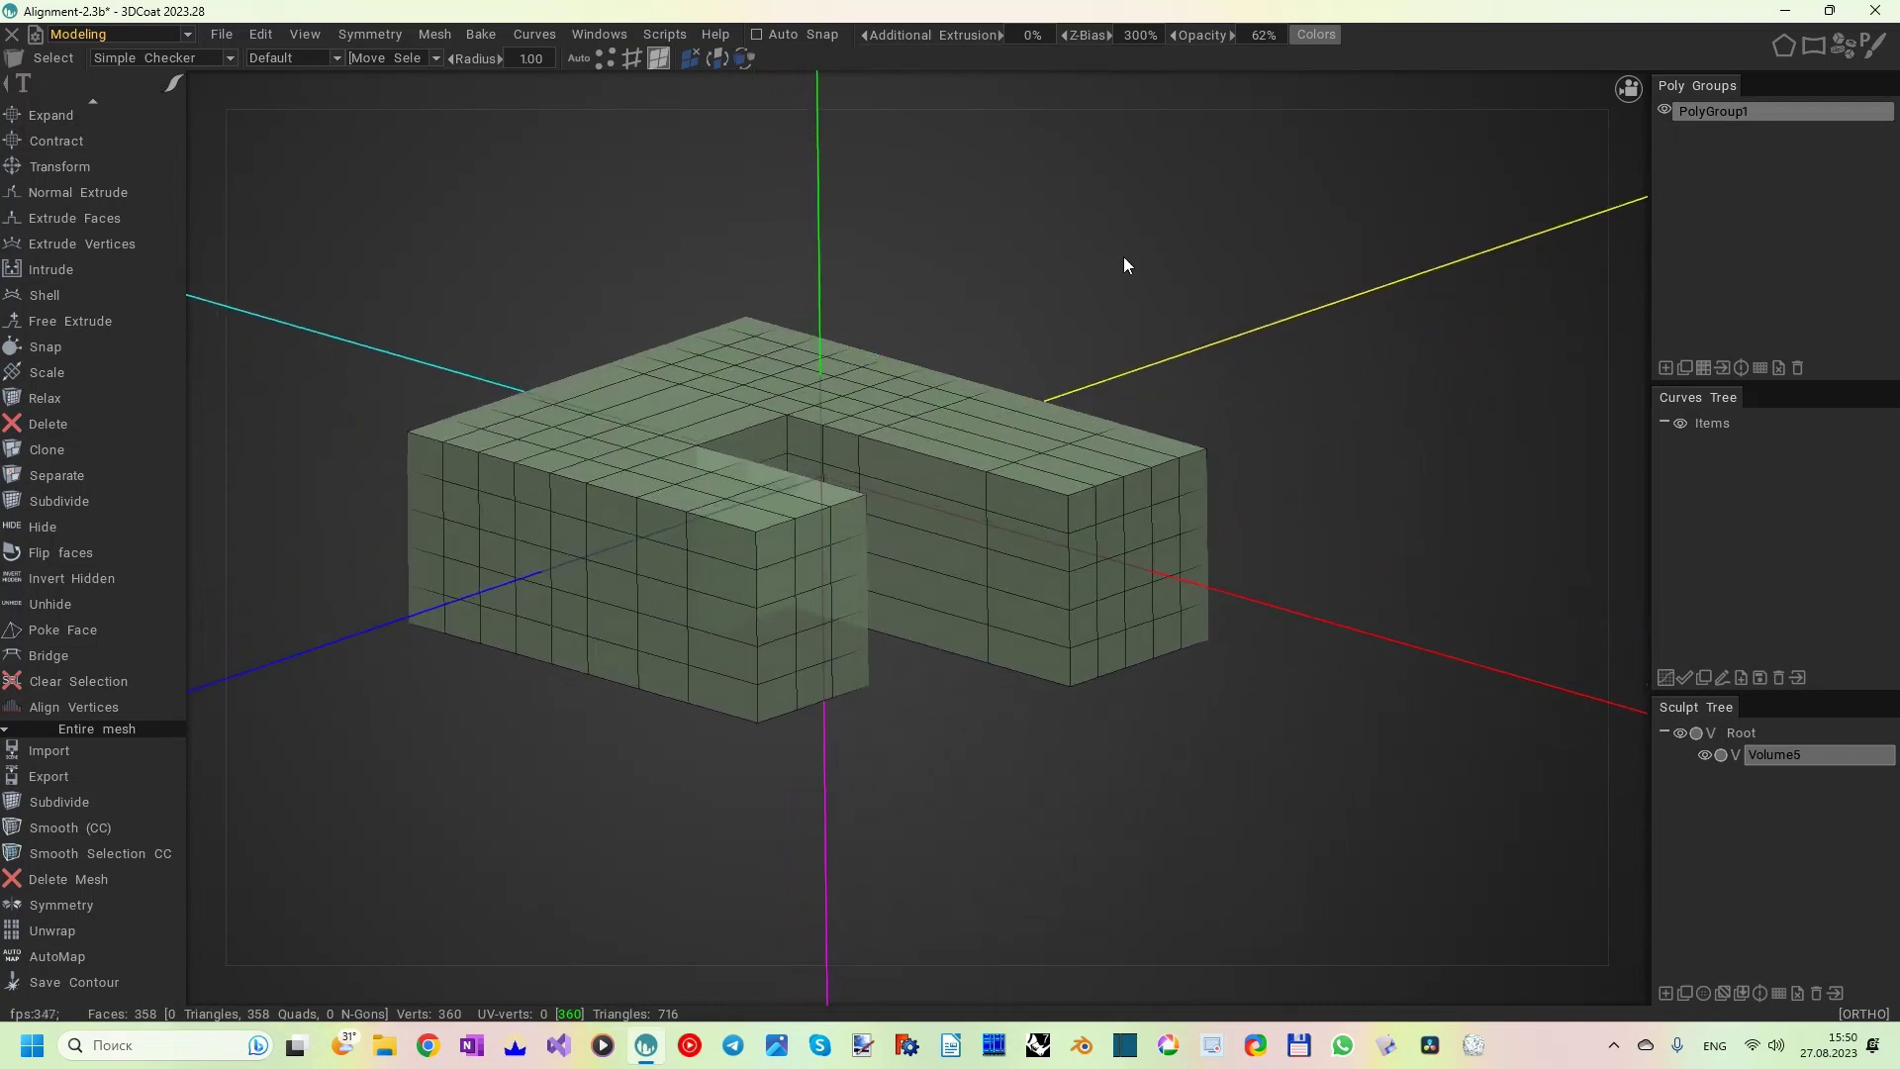
pyautogui.click(782, 654)
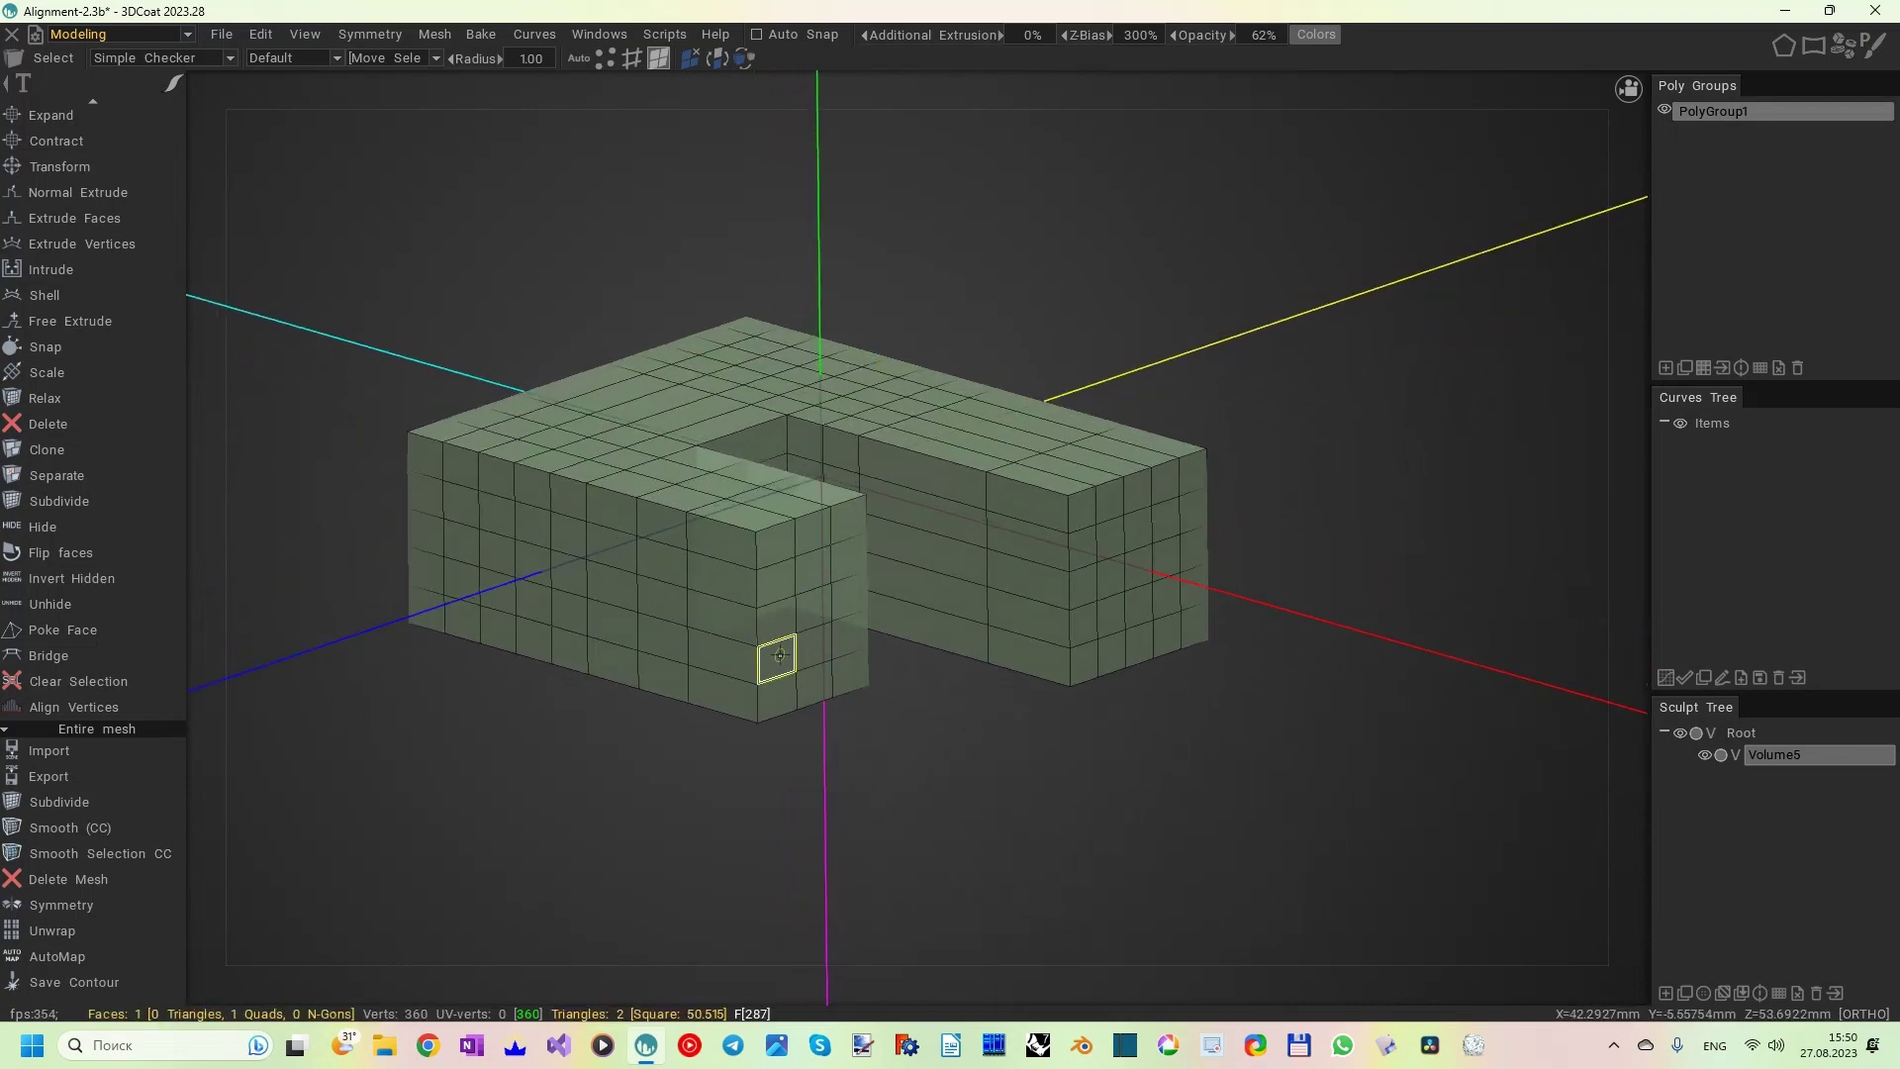
pyautogui.doubleClick(780, 655)
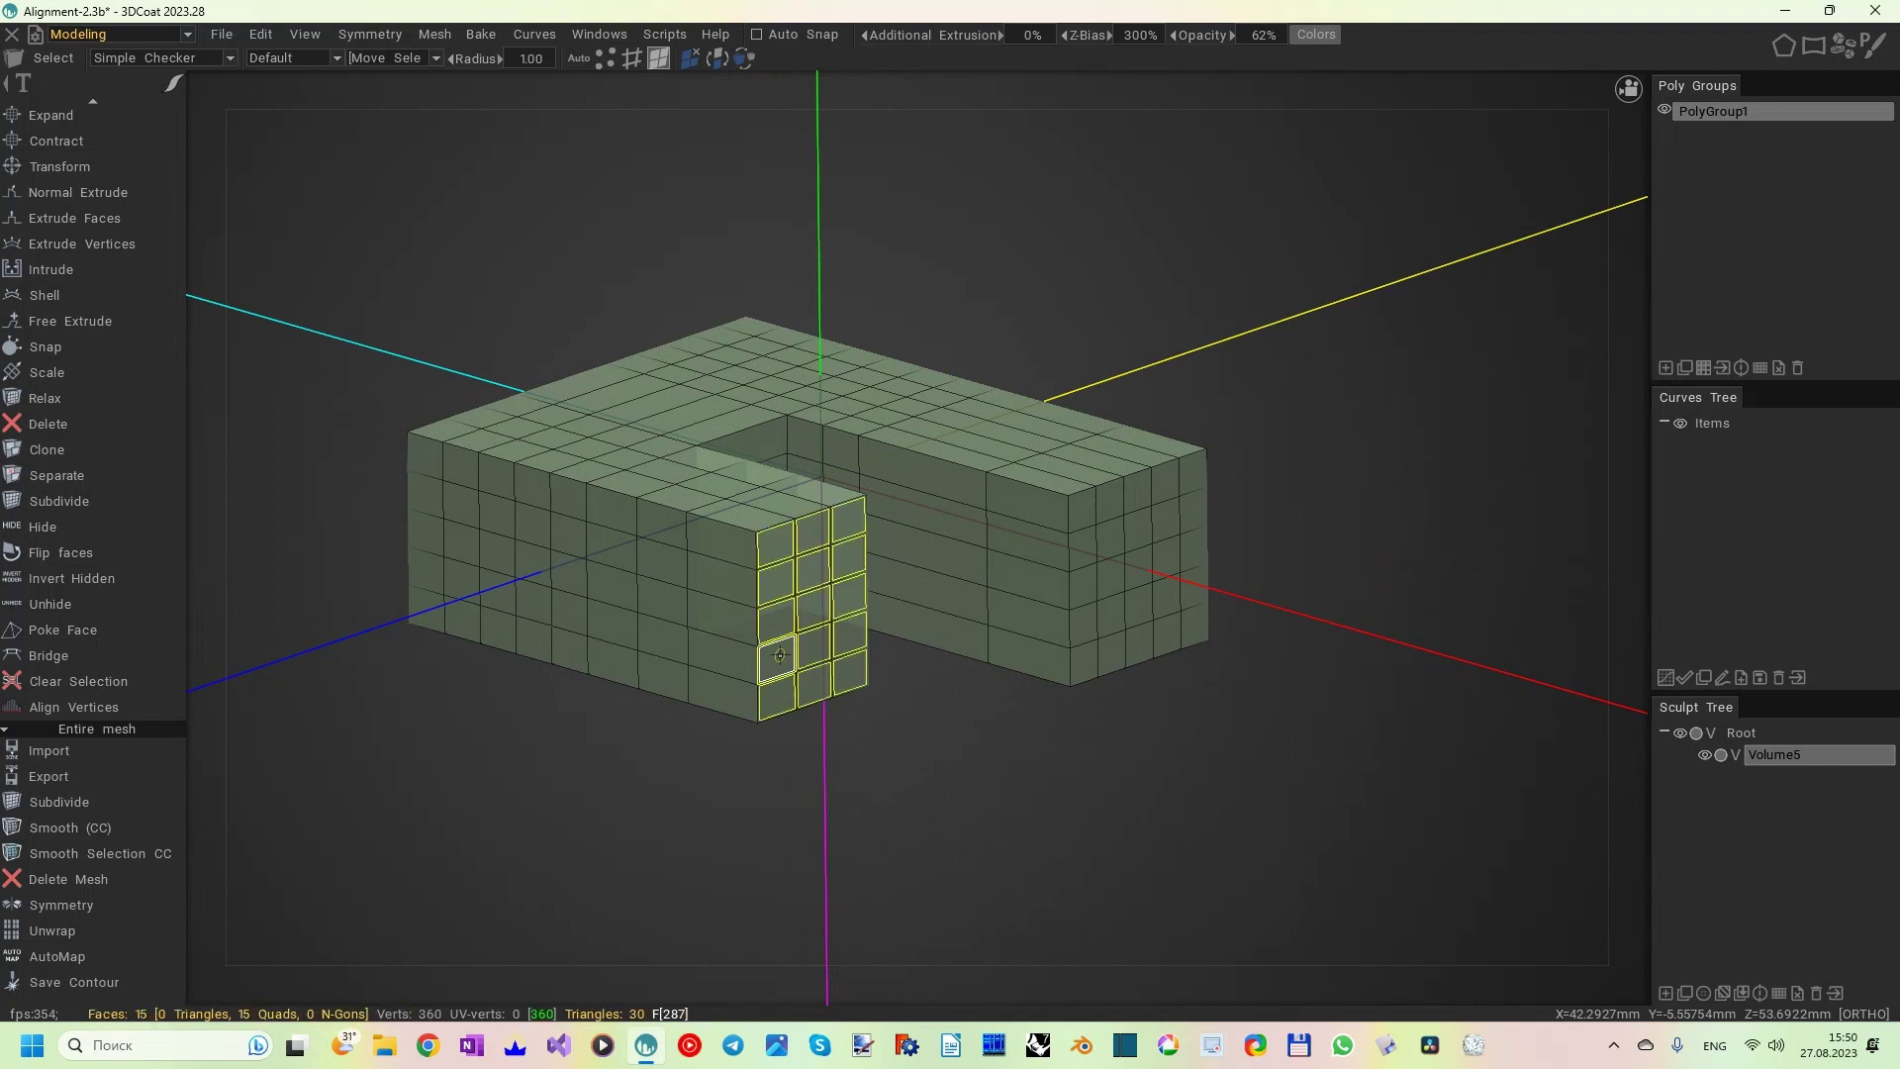
pyautogui.doubleClick(1109, 612)
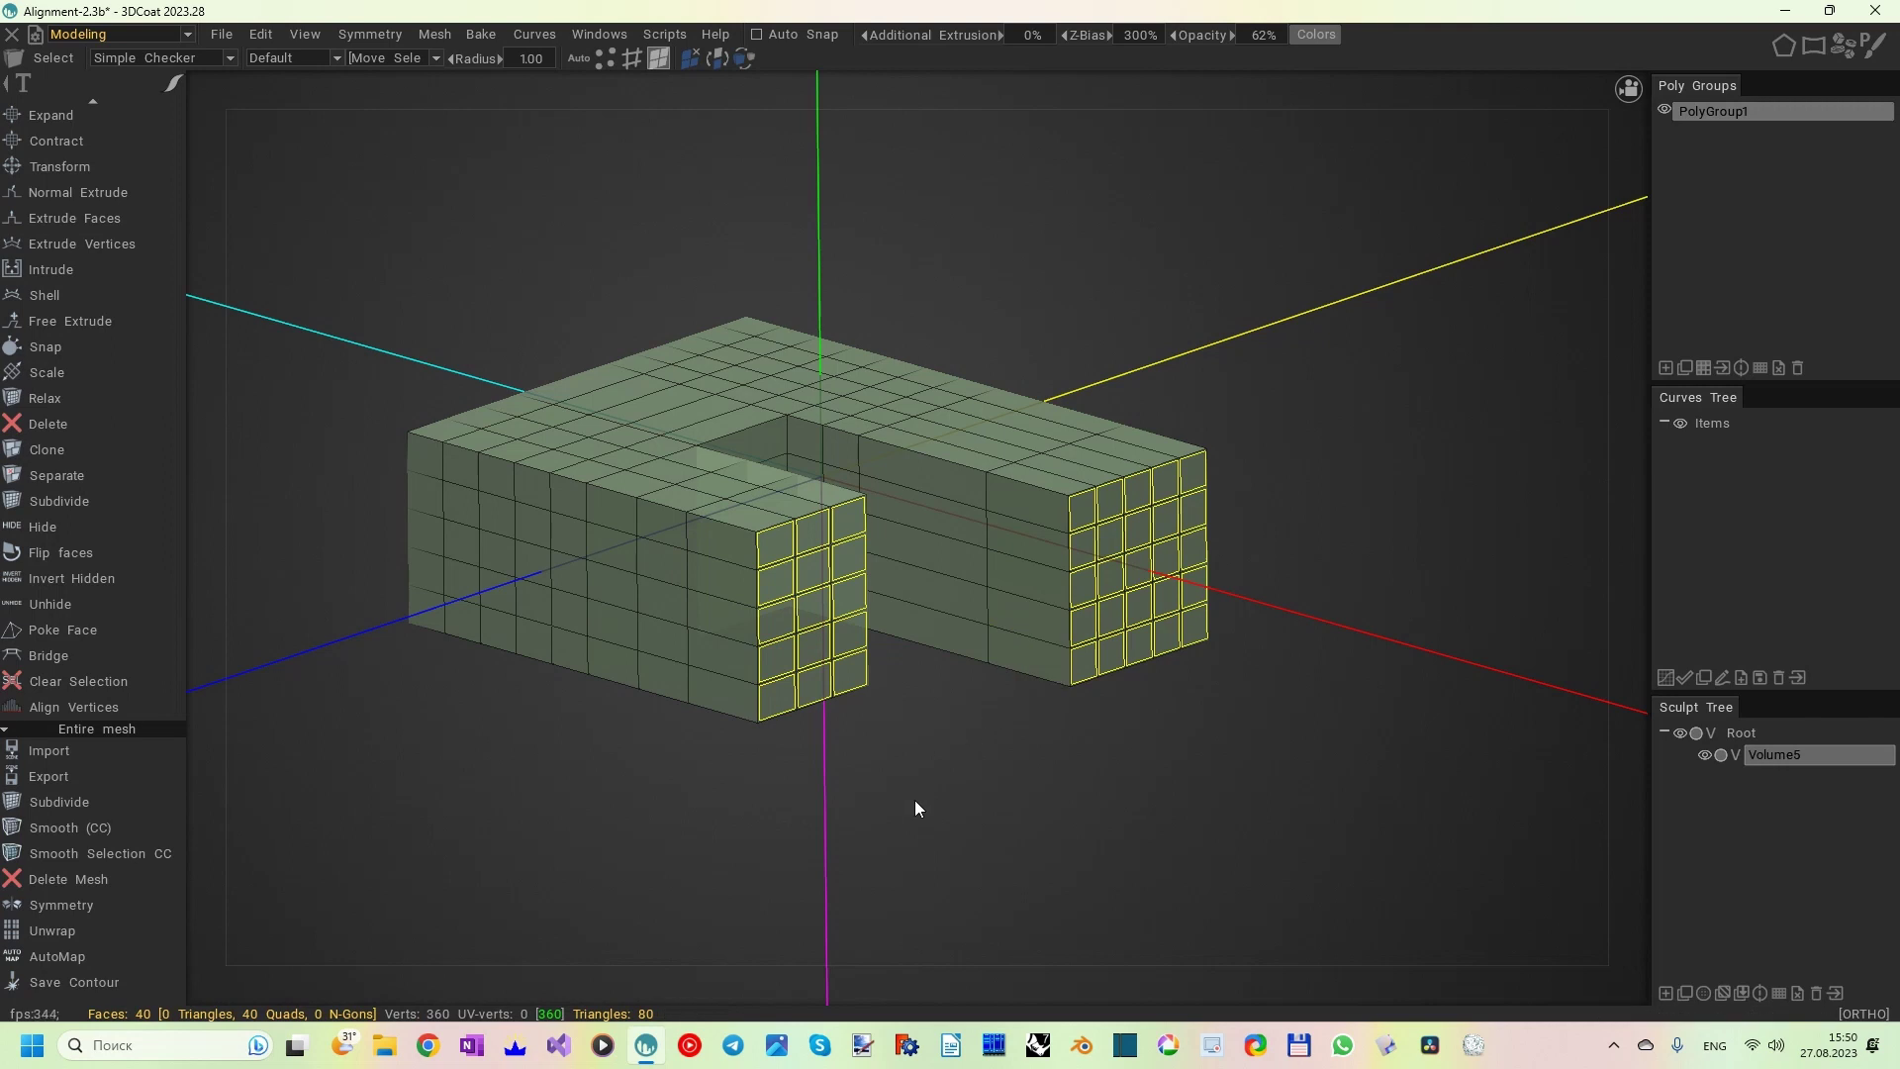
pyautogui.click(1043, 710)
# - Reselect all the flat end faces on both arms of the U-shaped block
pyautogui.click(776, 660)
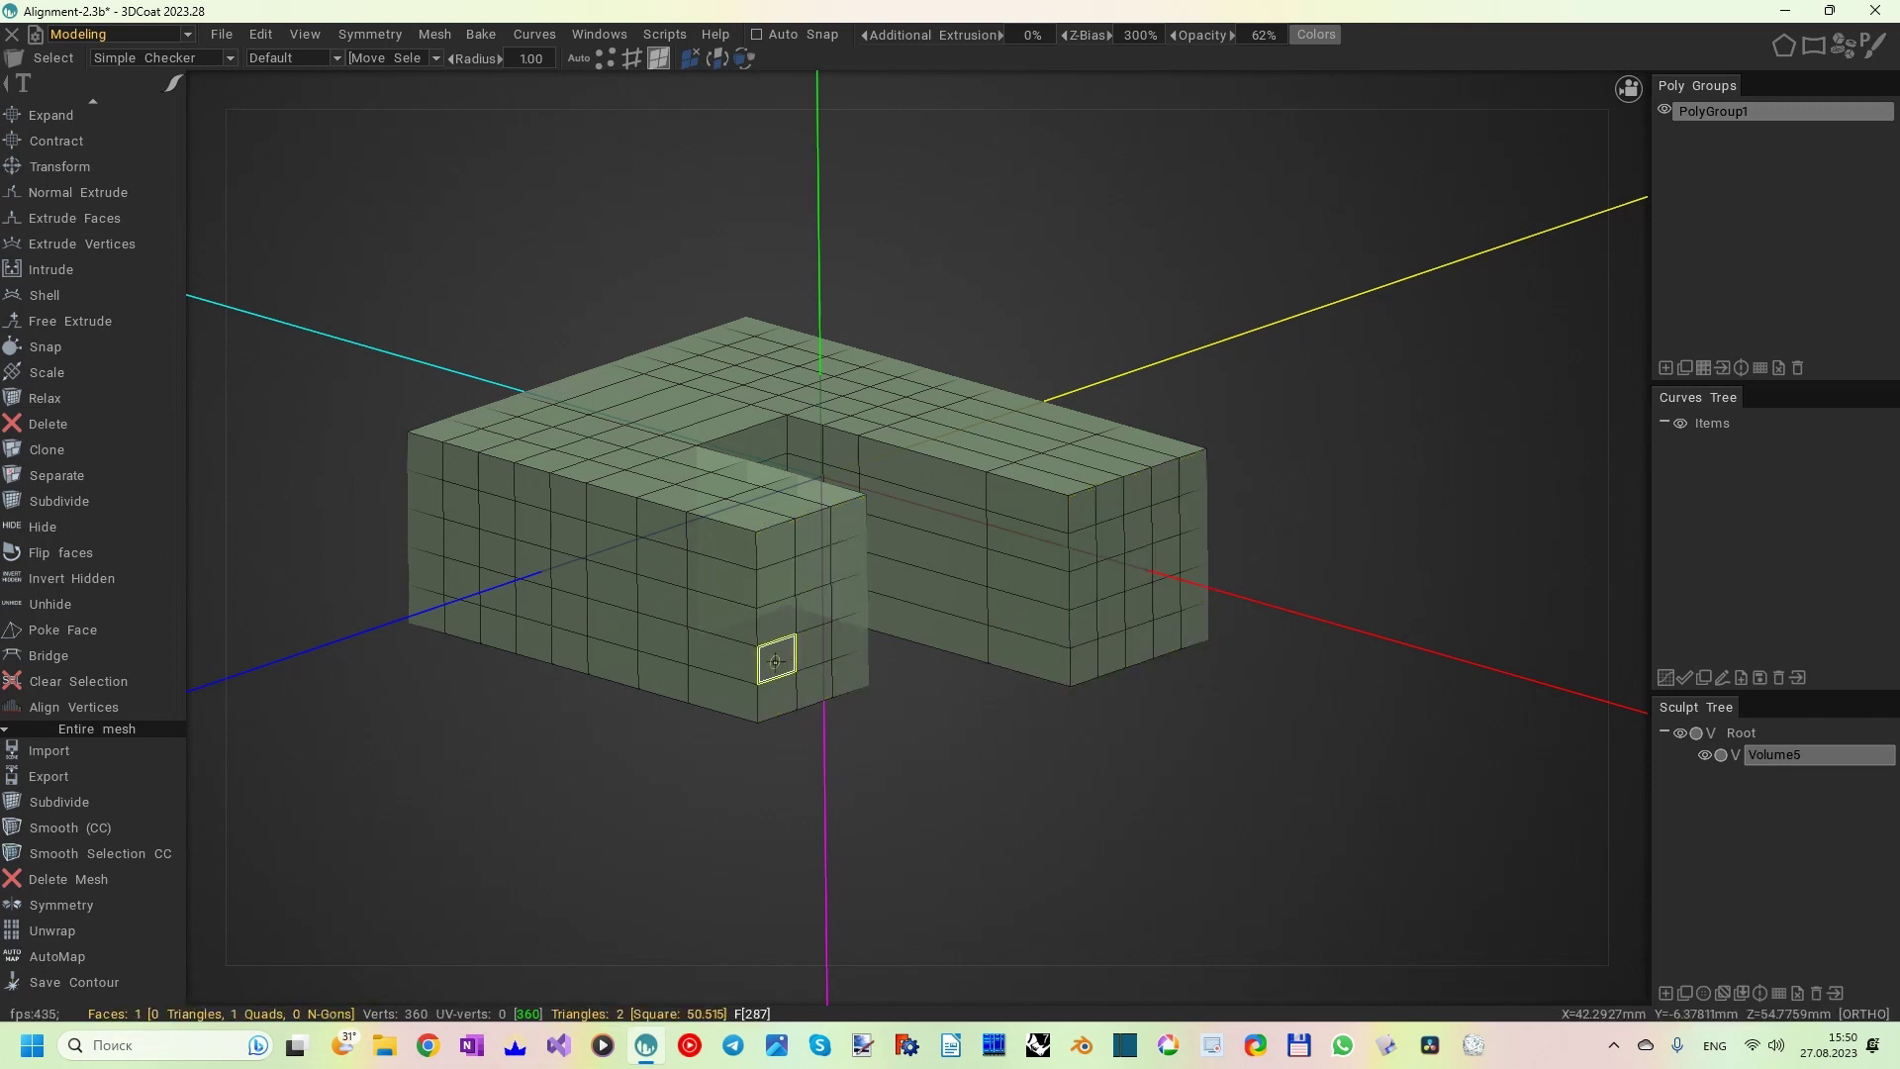
pyautogui.press('ctrl')
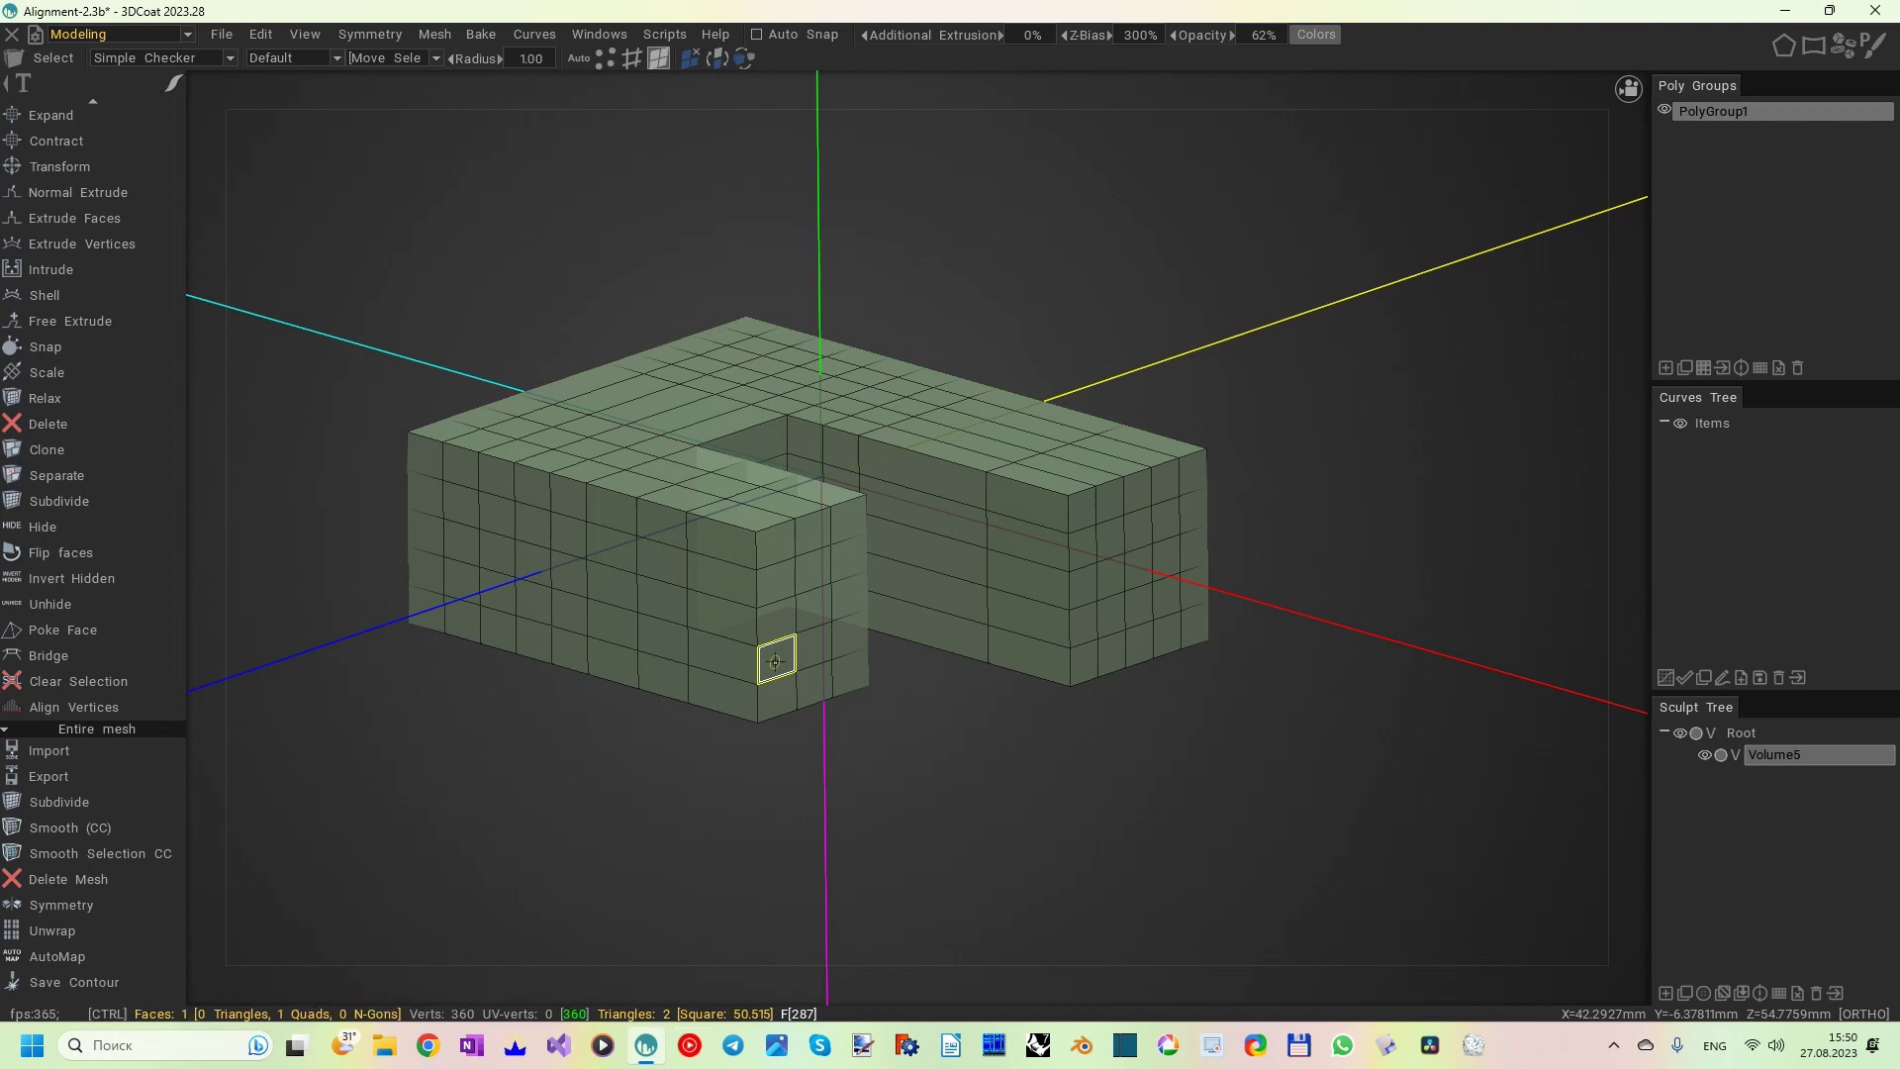
pyautogui.keyDown('ctrl'); pyautogui.click(777, 660); pyautogui.keyUp('ctrl')
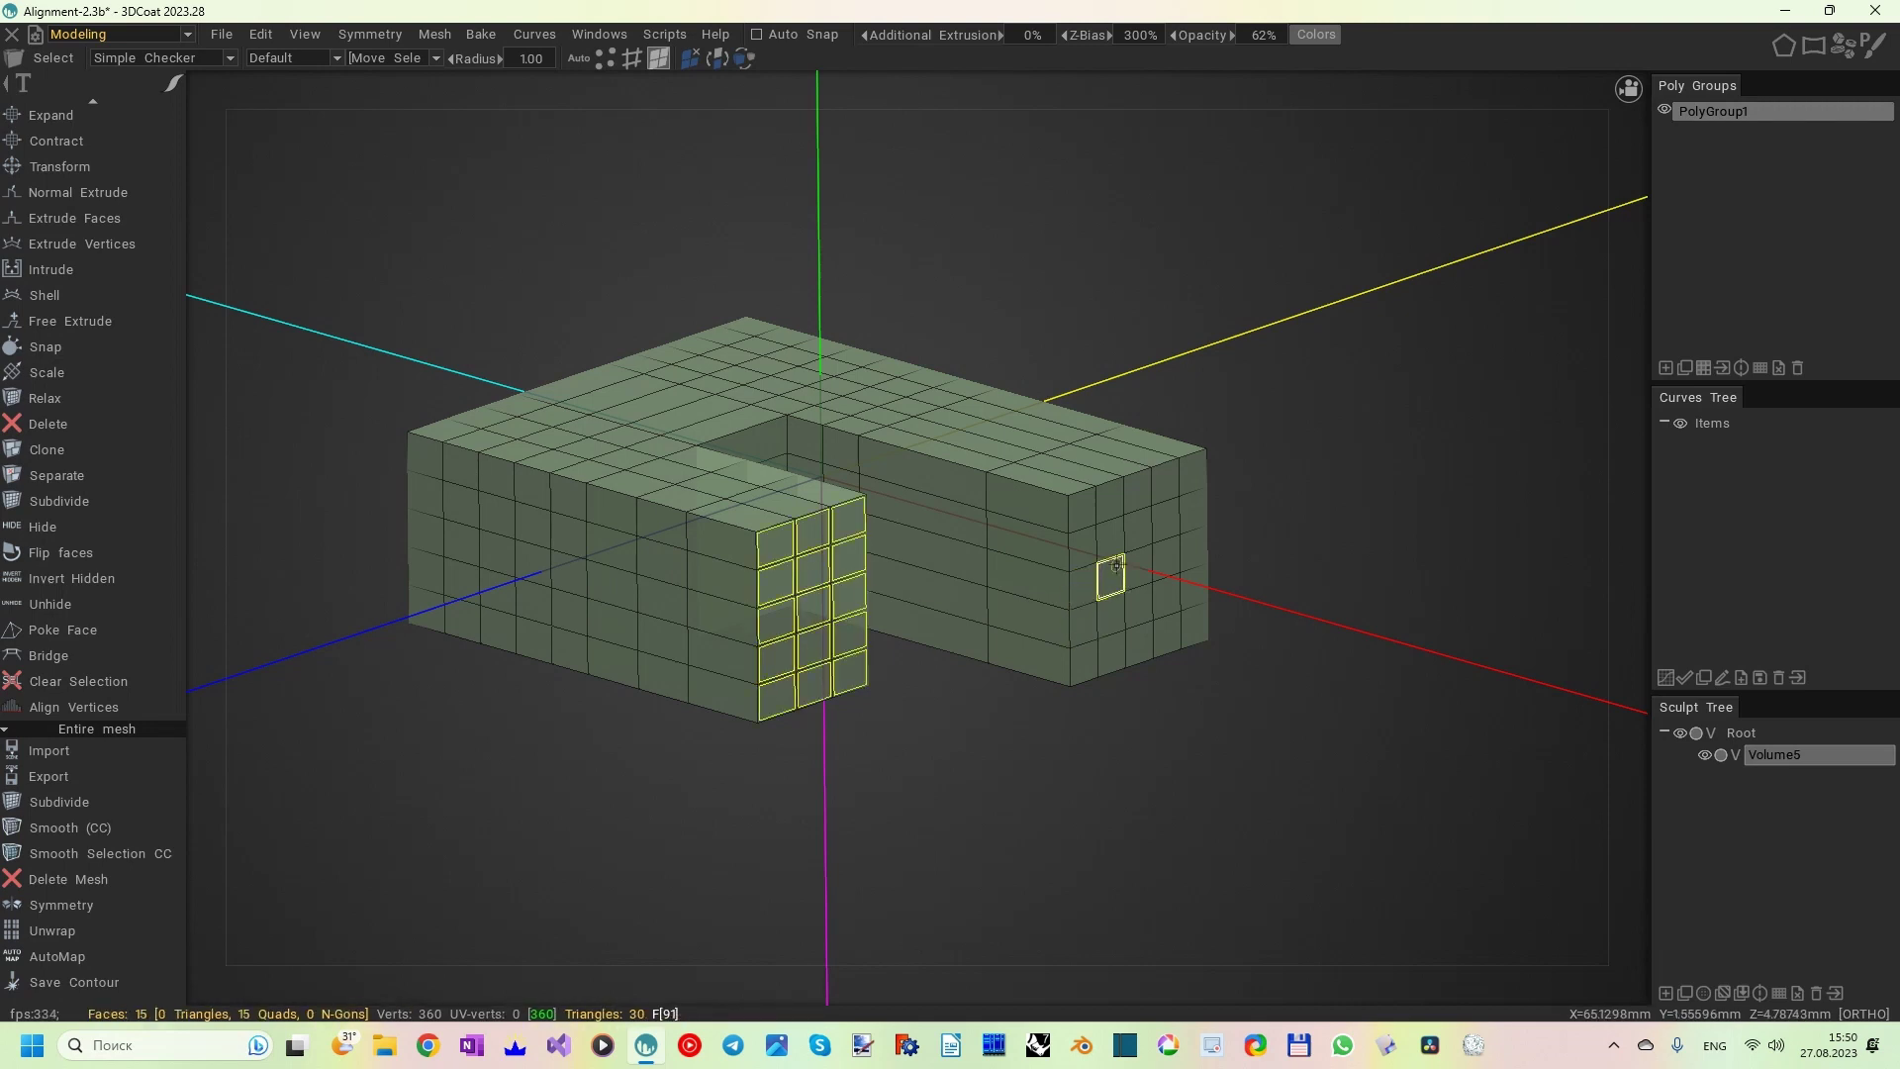
pyautogui.moveTo(1108, 574); pyautogui.dragTo(1118, 604)
pyautogui.keyDown('ctrl'); pyautogui.click(1111, 658); pyautogui.keyUp('ctrl')
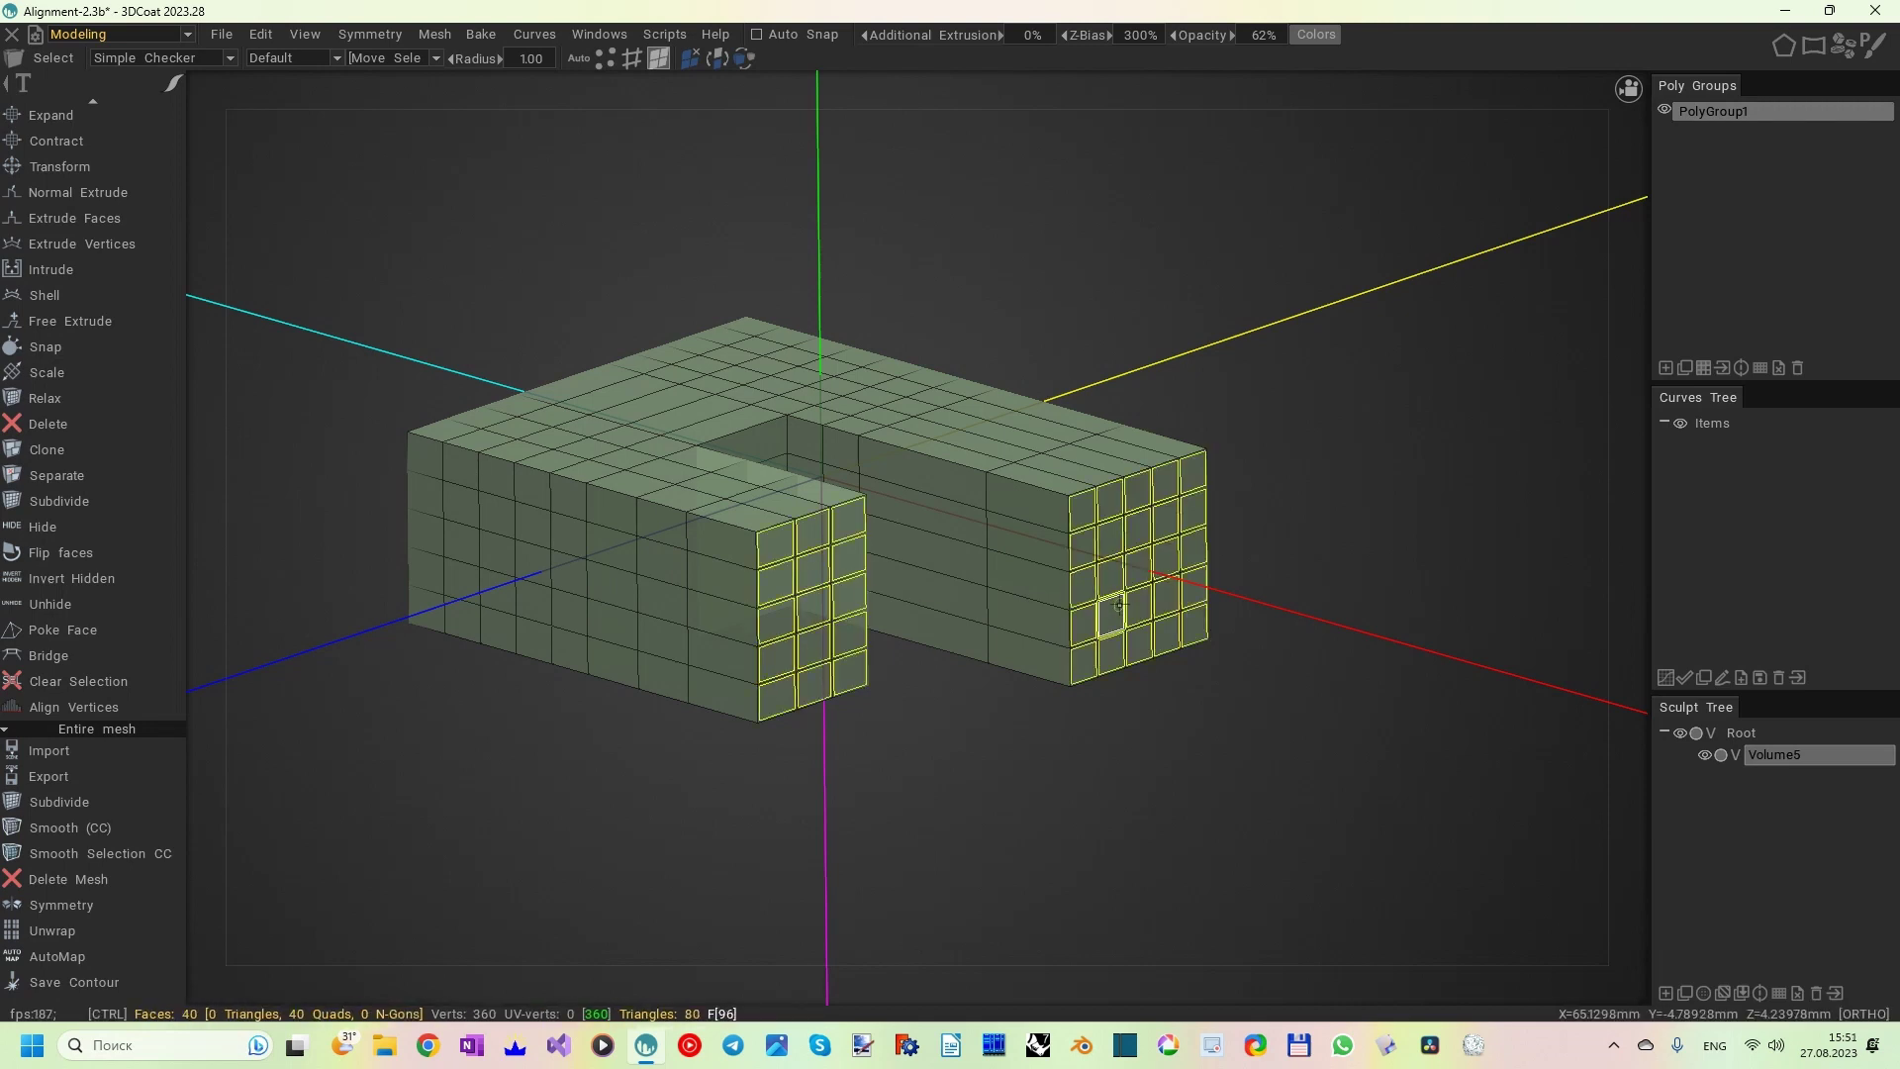
# - Align the selected ends in Cylinder mode from the front view, with enlarged guide circles making the shorter arm's end convex and the longer arm's concave
pyautogui.press('a')
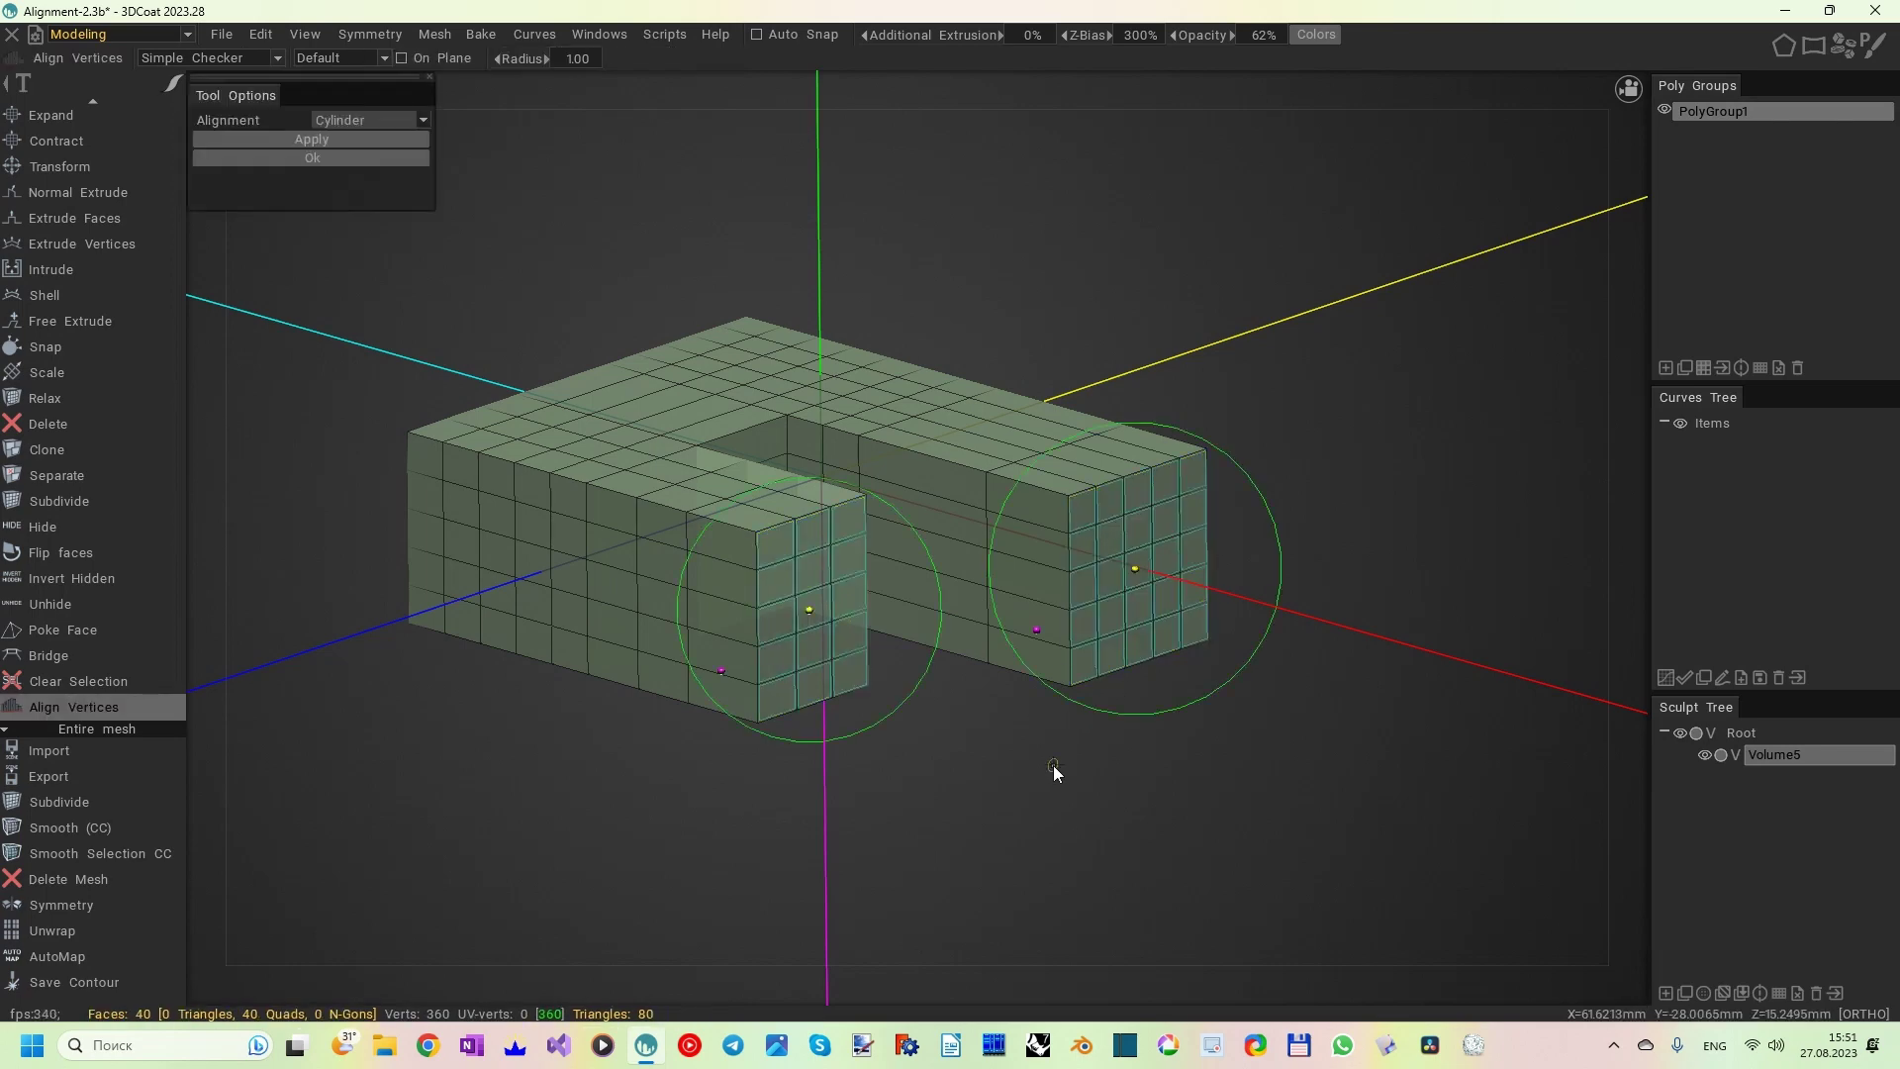
pyautogui.press('alt')
pyautogui.keyDown('alt'); pyautogui.moveTo(999, 762); pyautogui.dragTo(1160, 733); pyautogui.keyUp('alt')
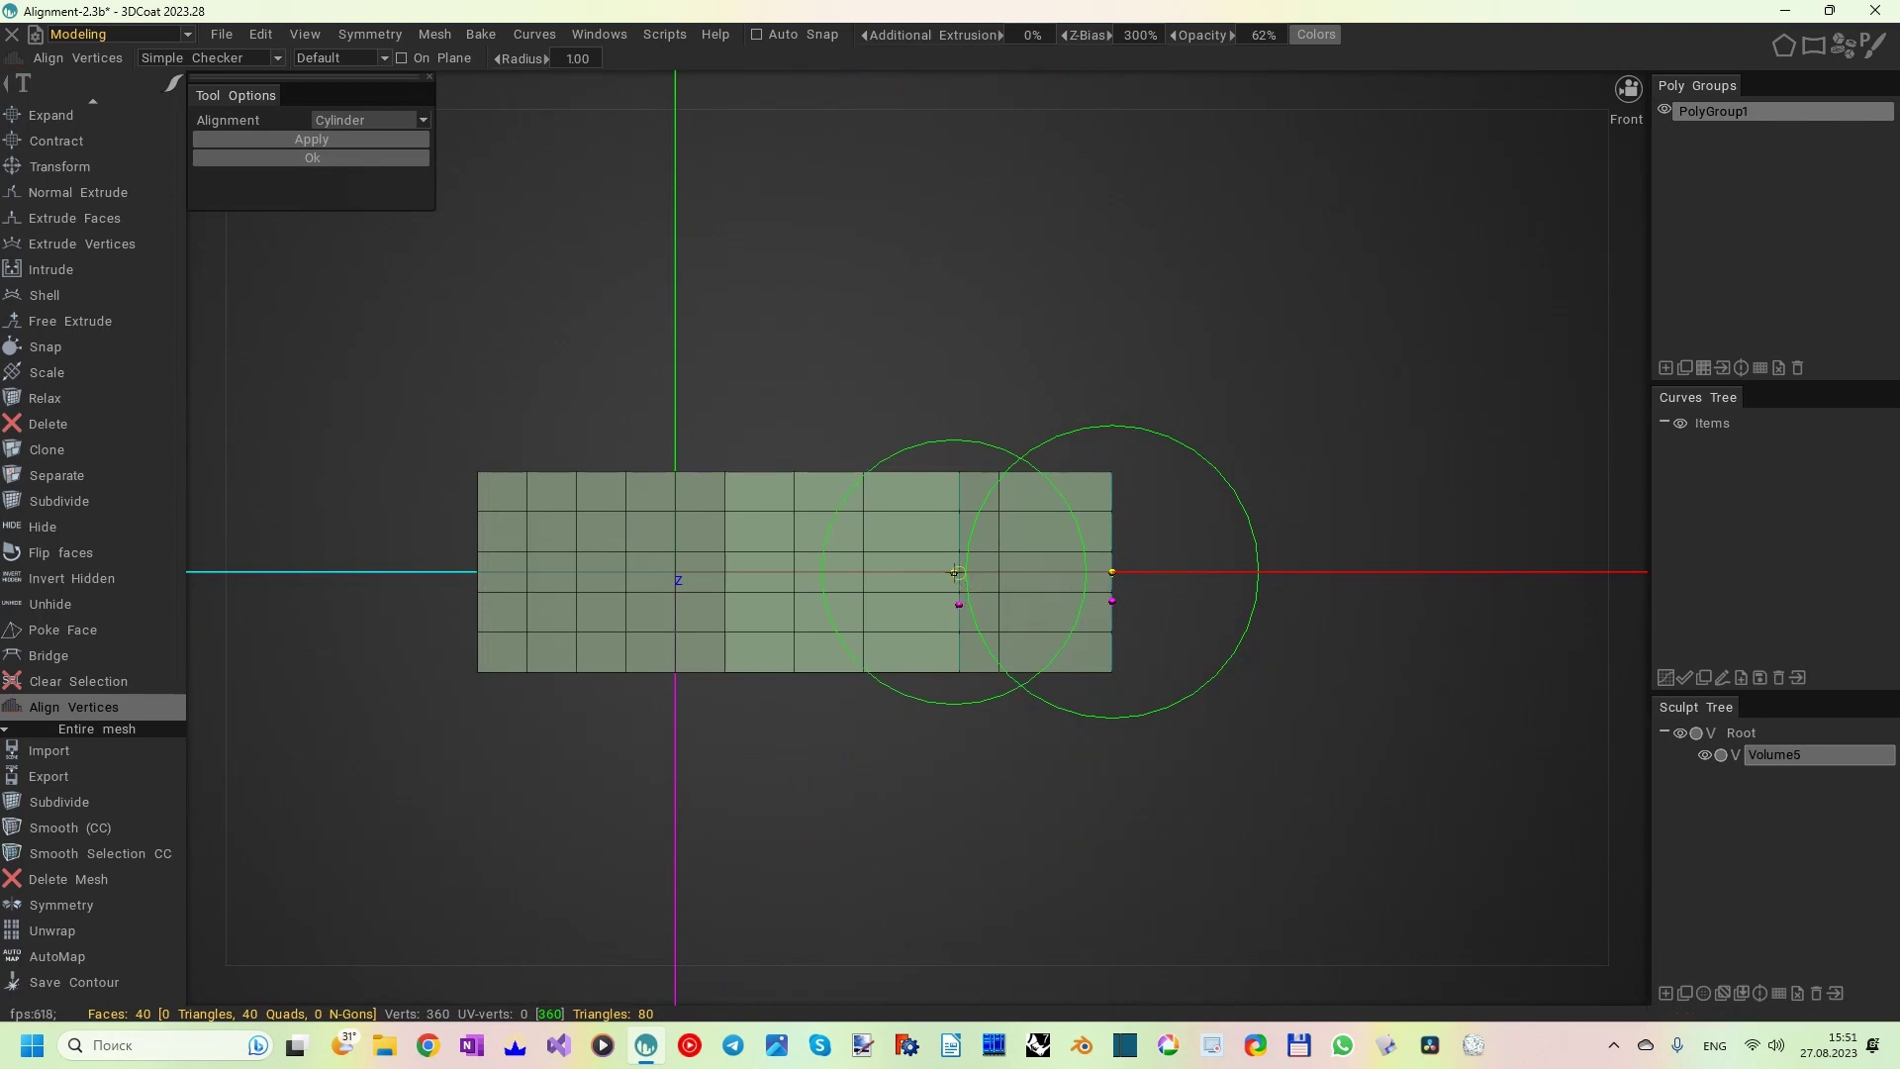
pyautogui.moveTo(958, 571); pyautogui.dragTo(925, 578)
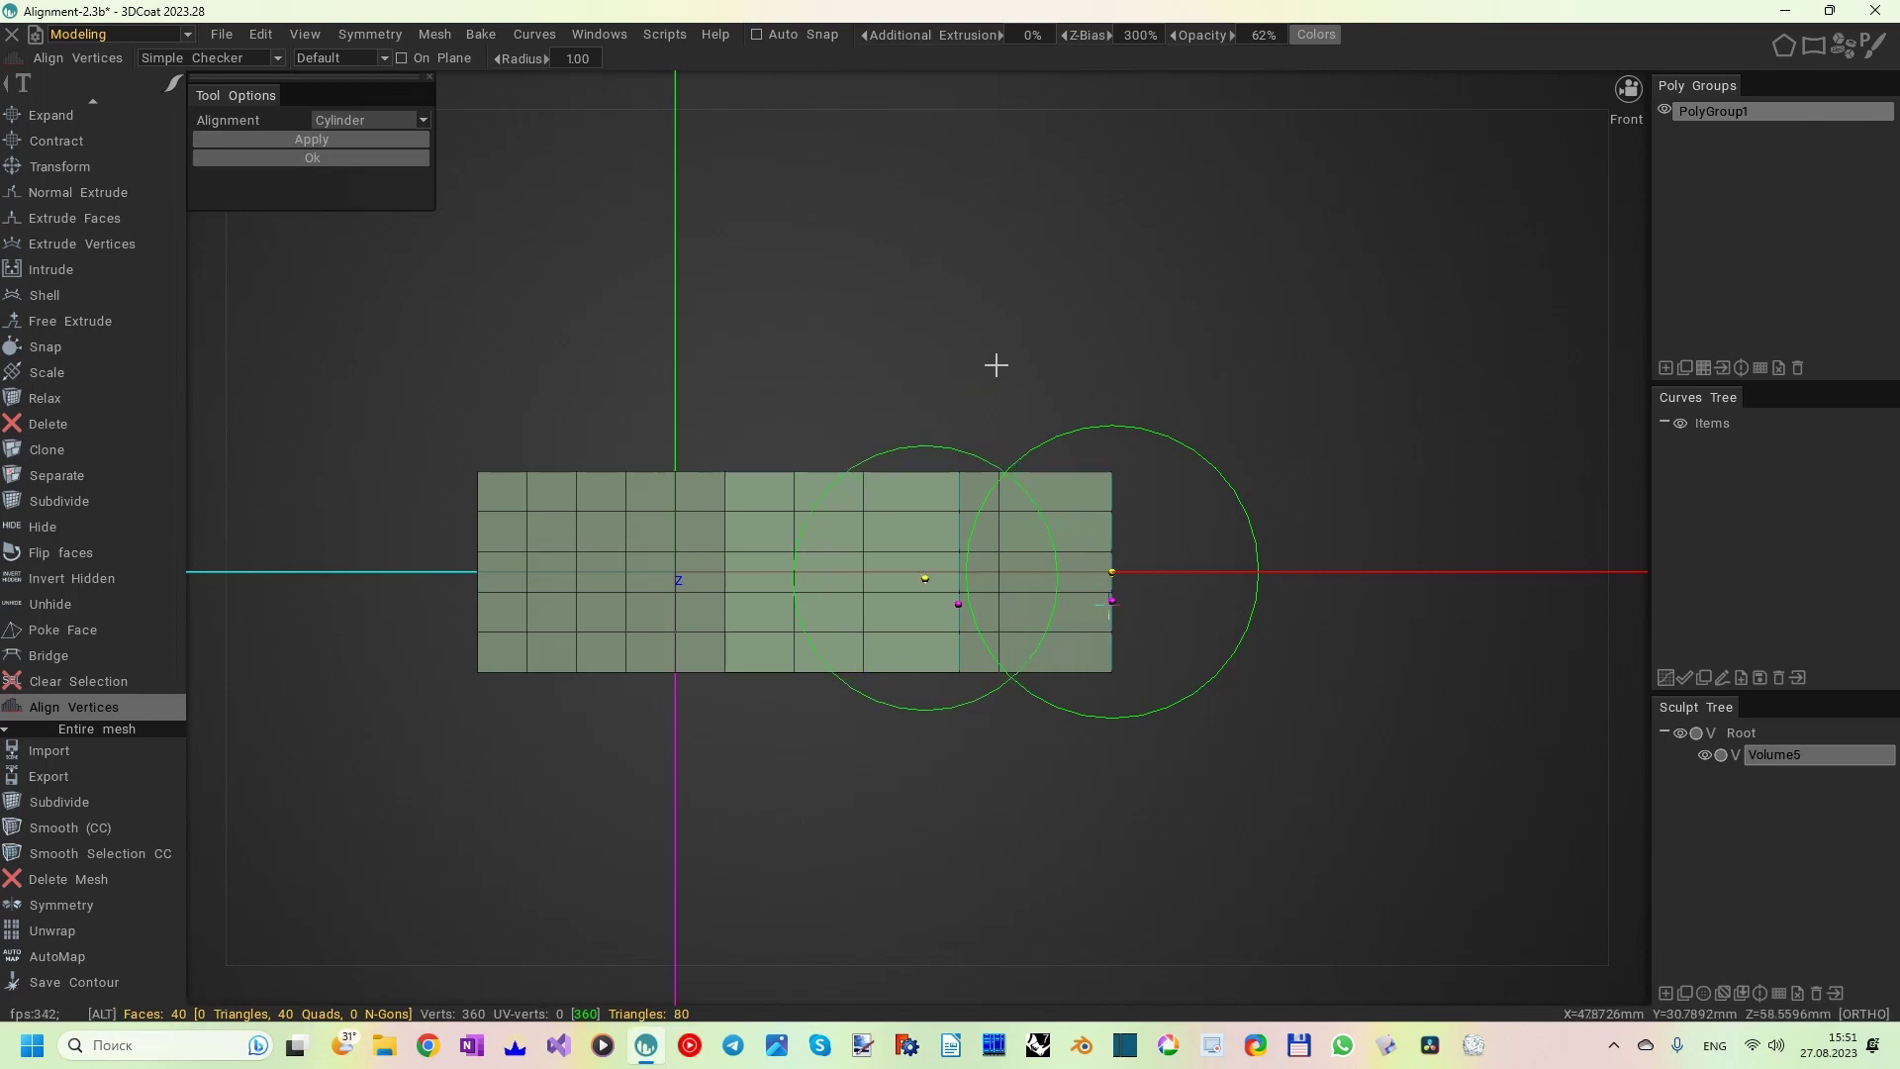
pyautogui.scroll(-2, 990, 336)
pyautogui.moveTo(953, 597); pyautogui.dragTo(990, 641)
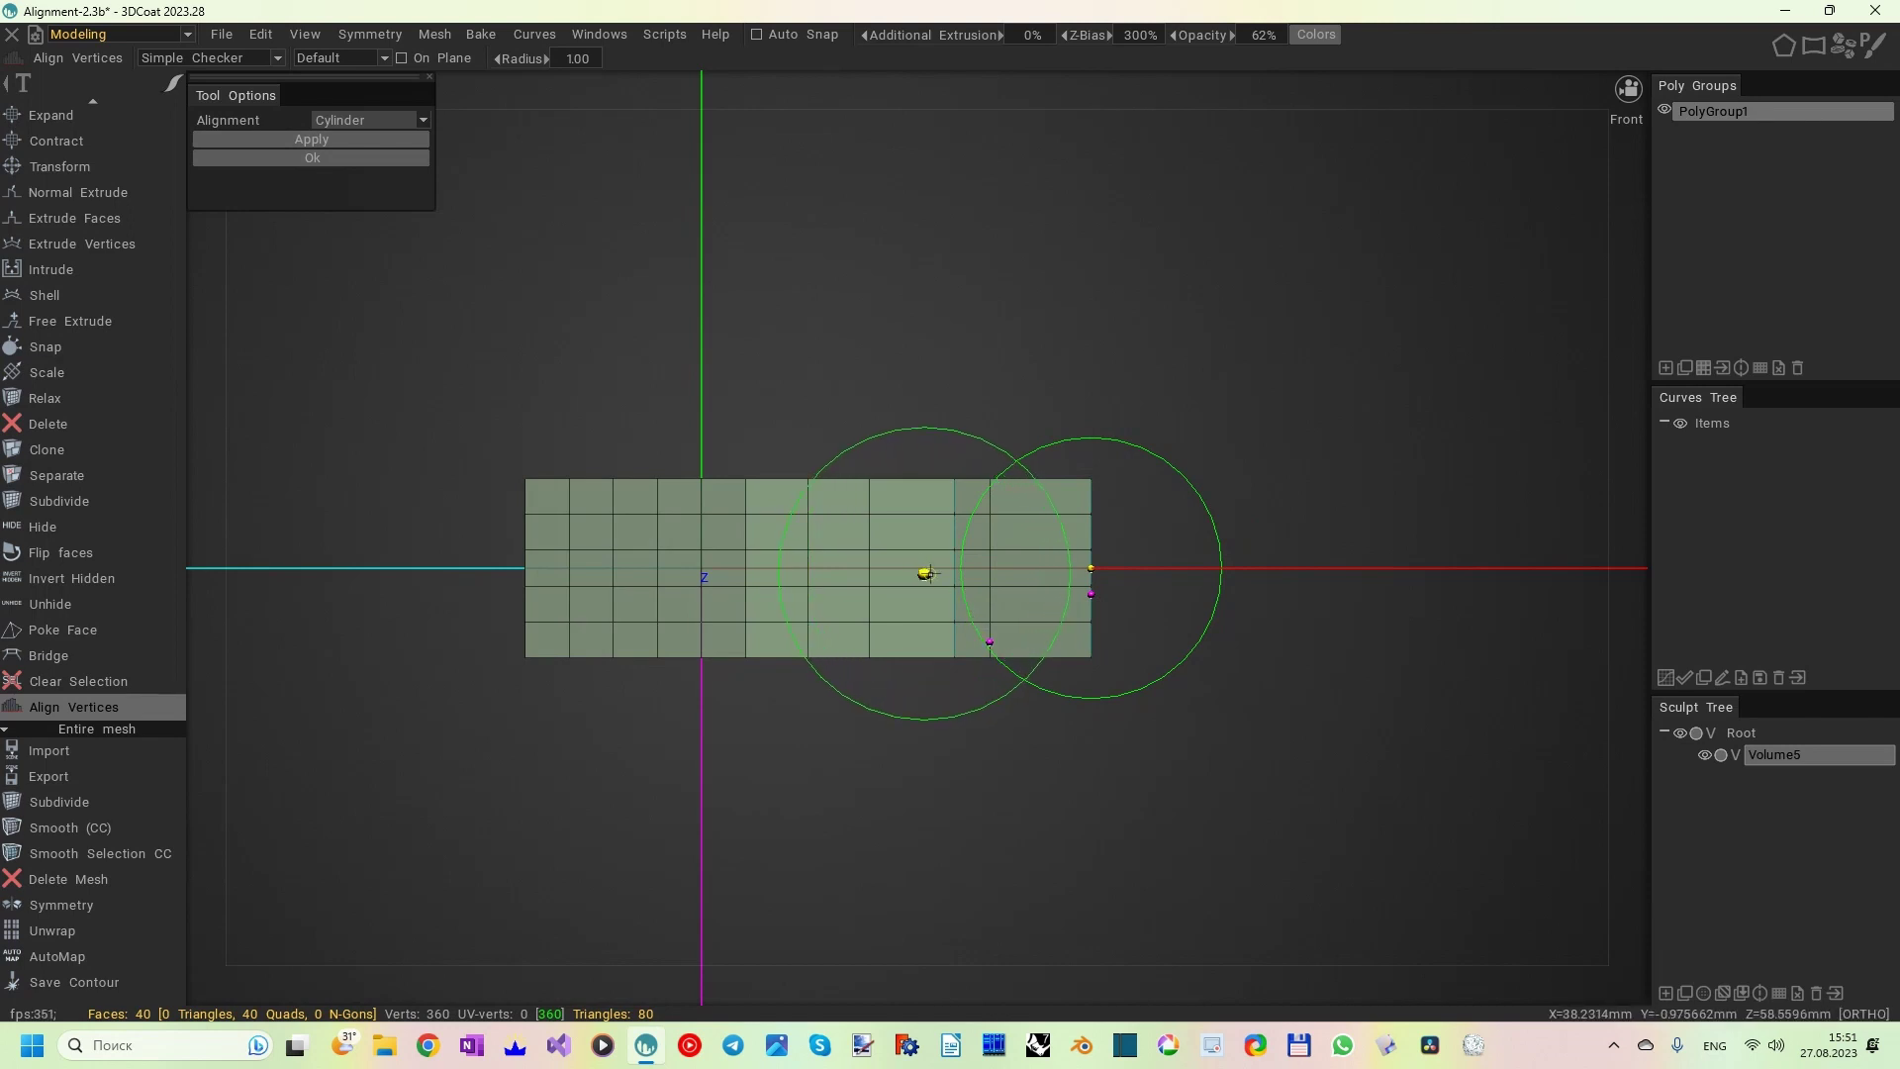
pyautogui.moveTo(925, 573); pyautogui.dragTo(846, 570)
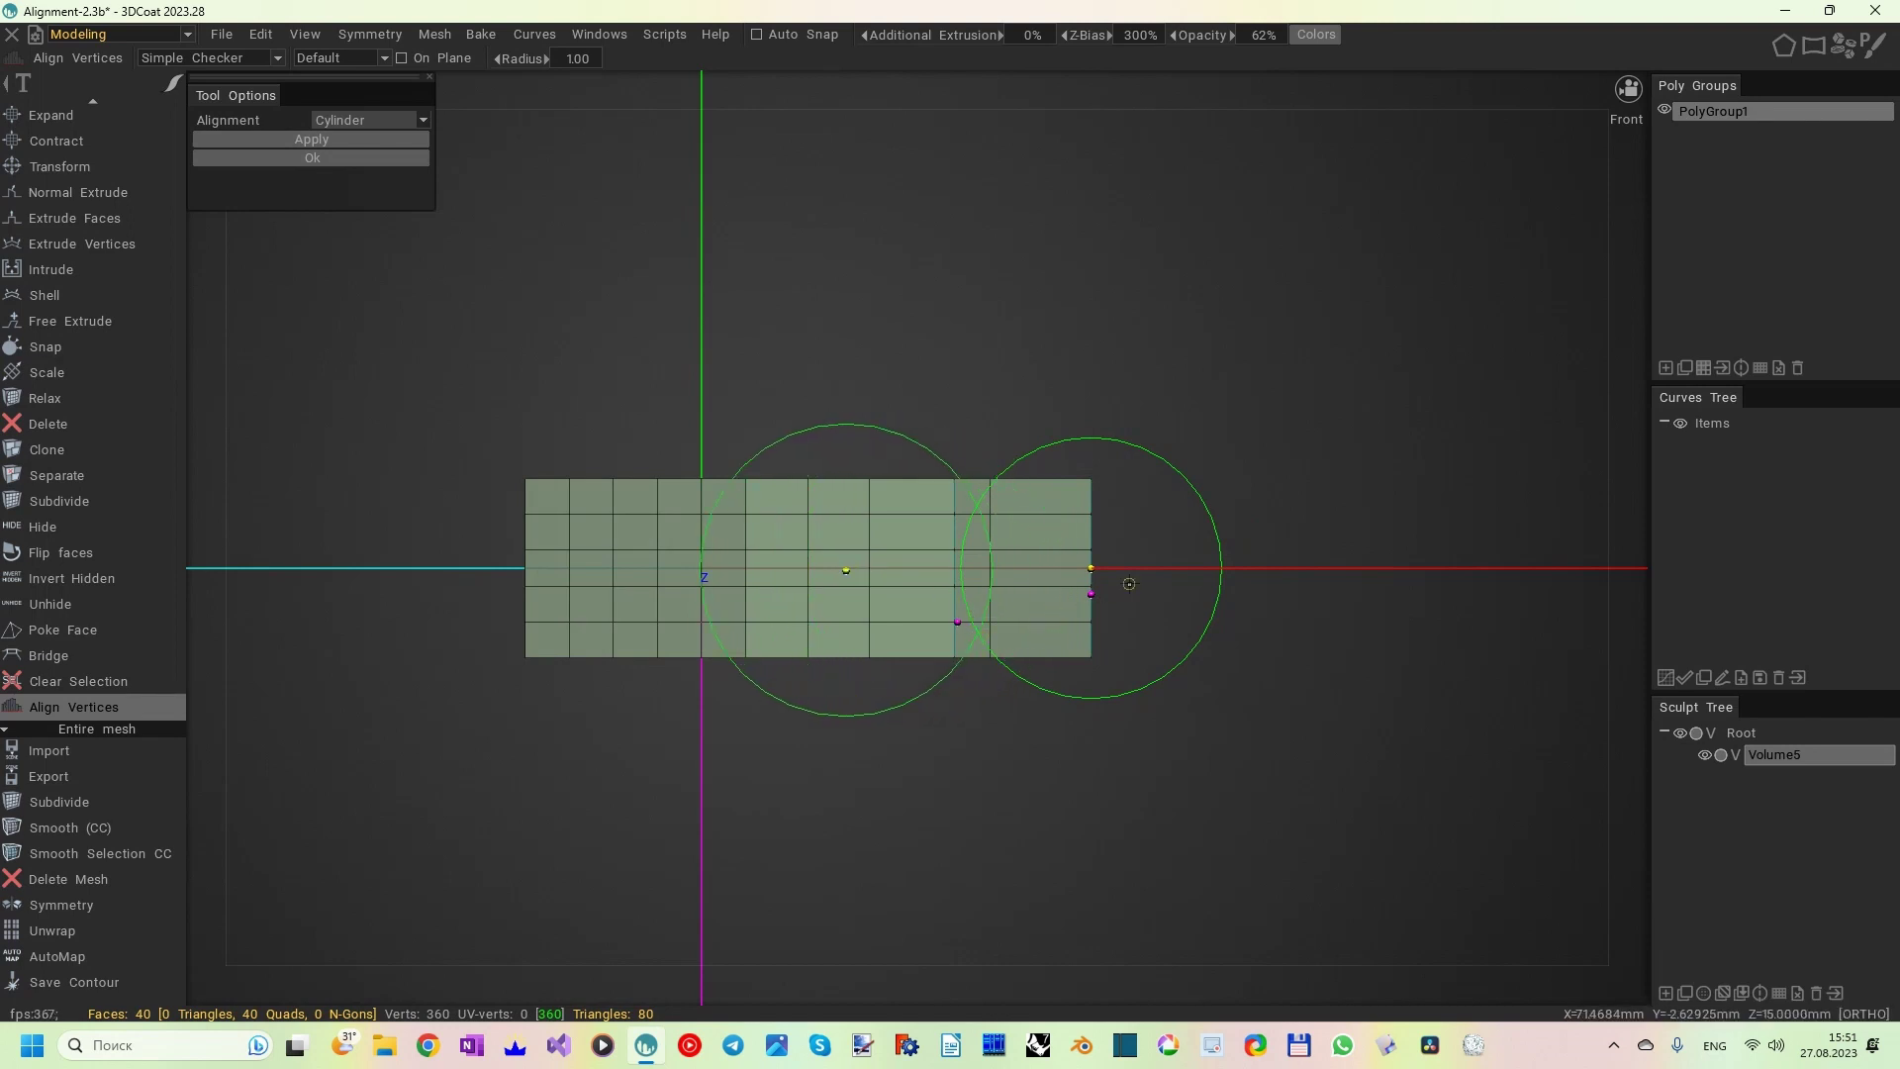
pyautogui.moveTo(1092, 593); pyautogui.dragTo(1205, 561)
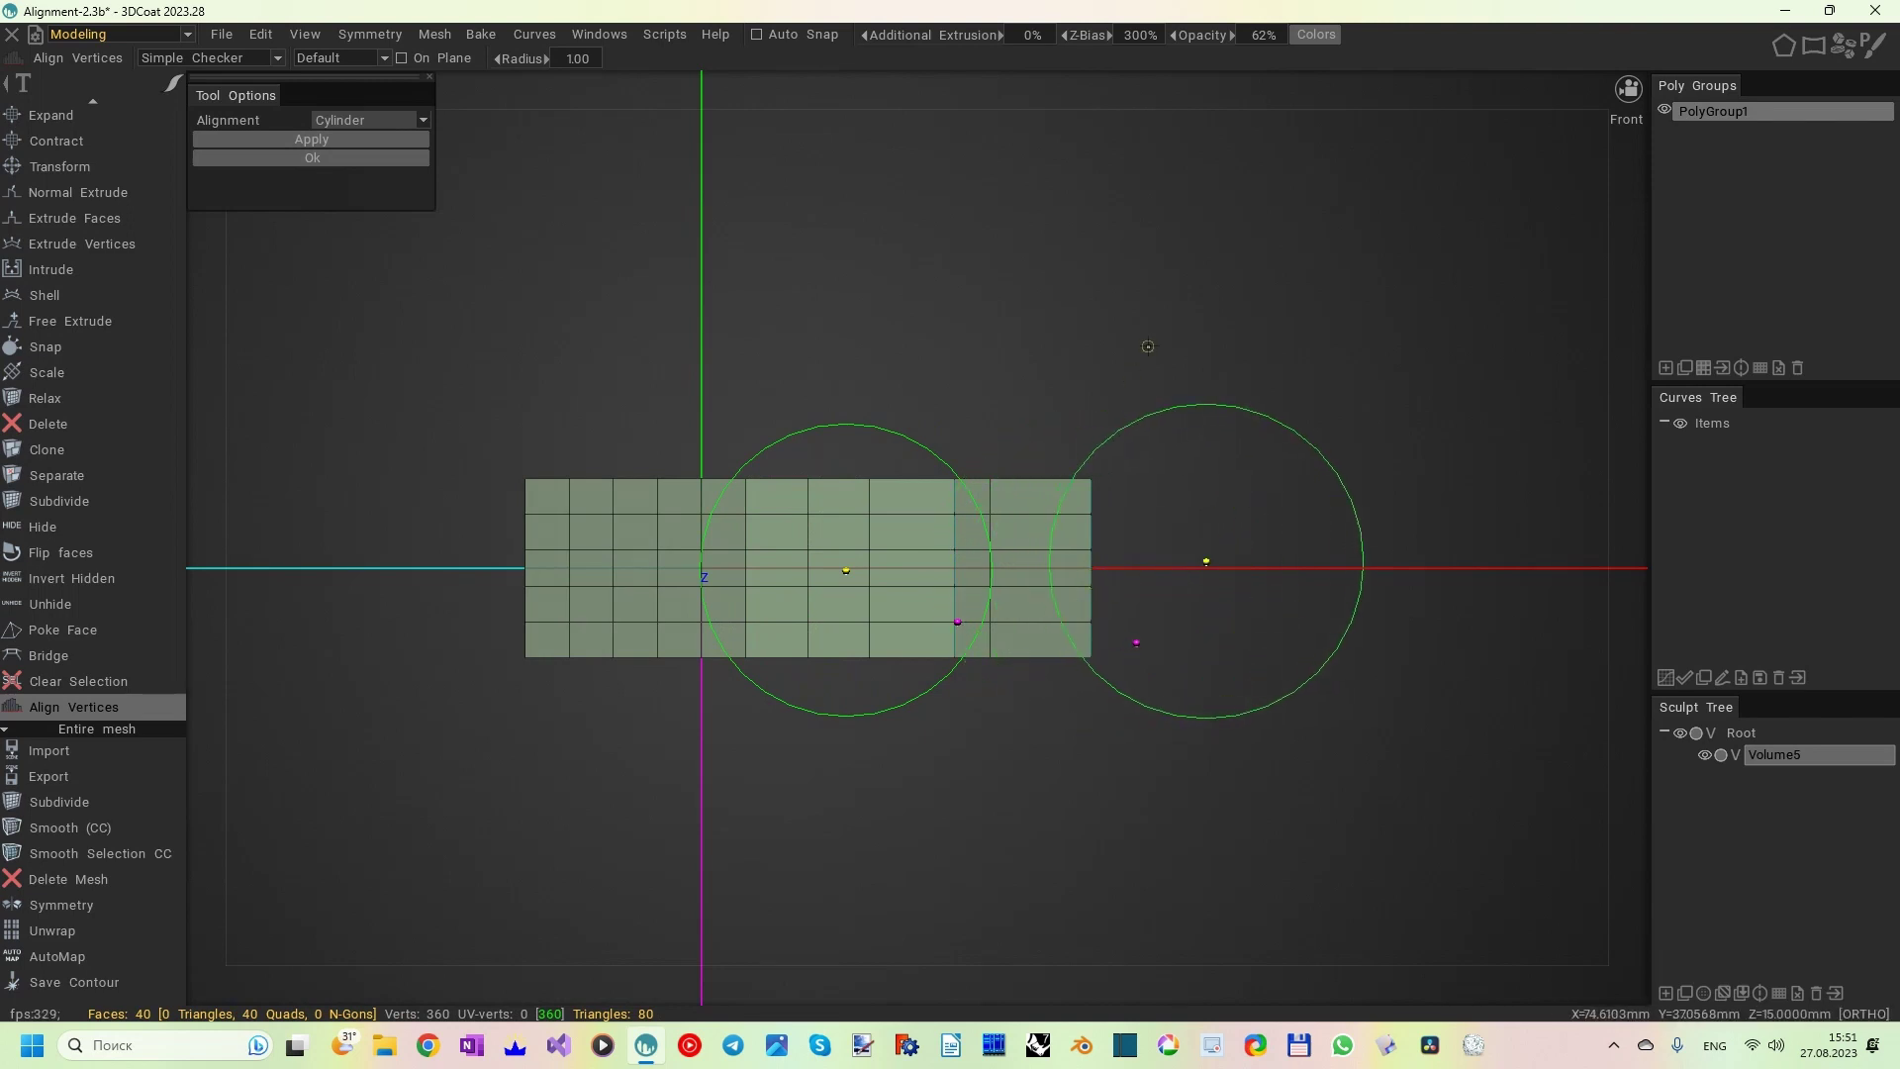
pyautogui.click(354, 158)
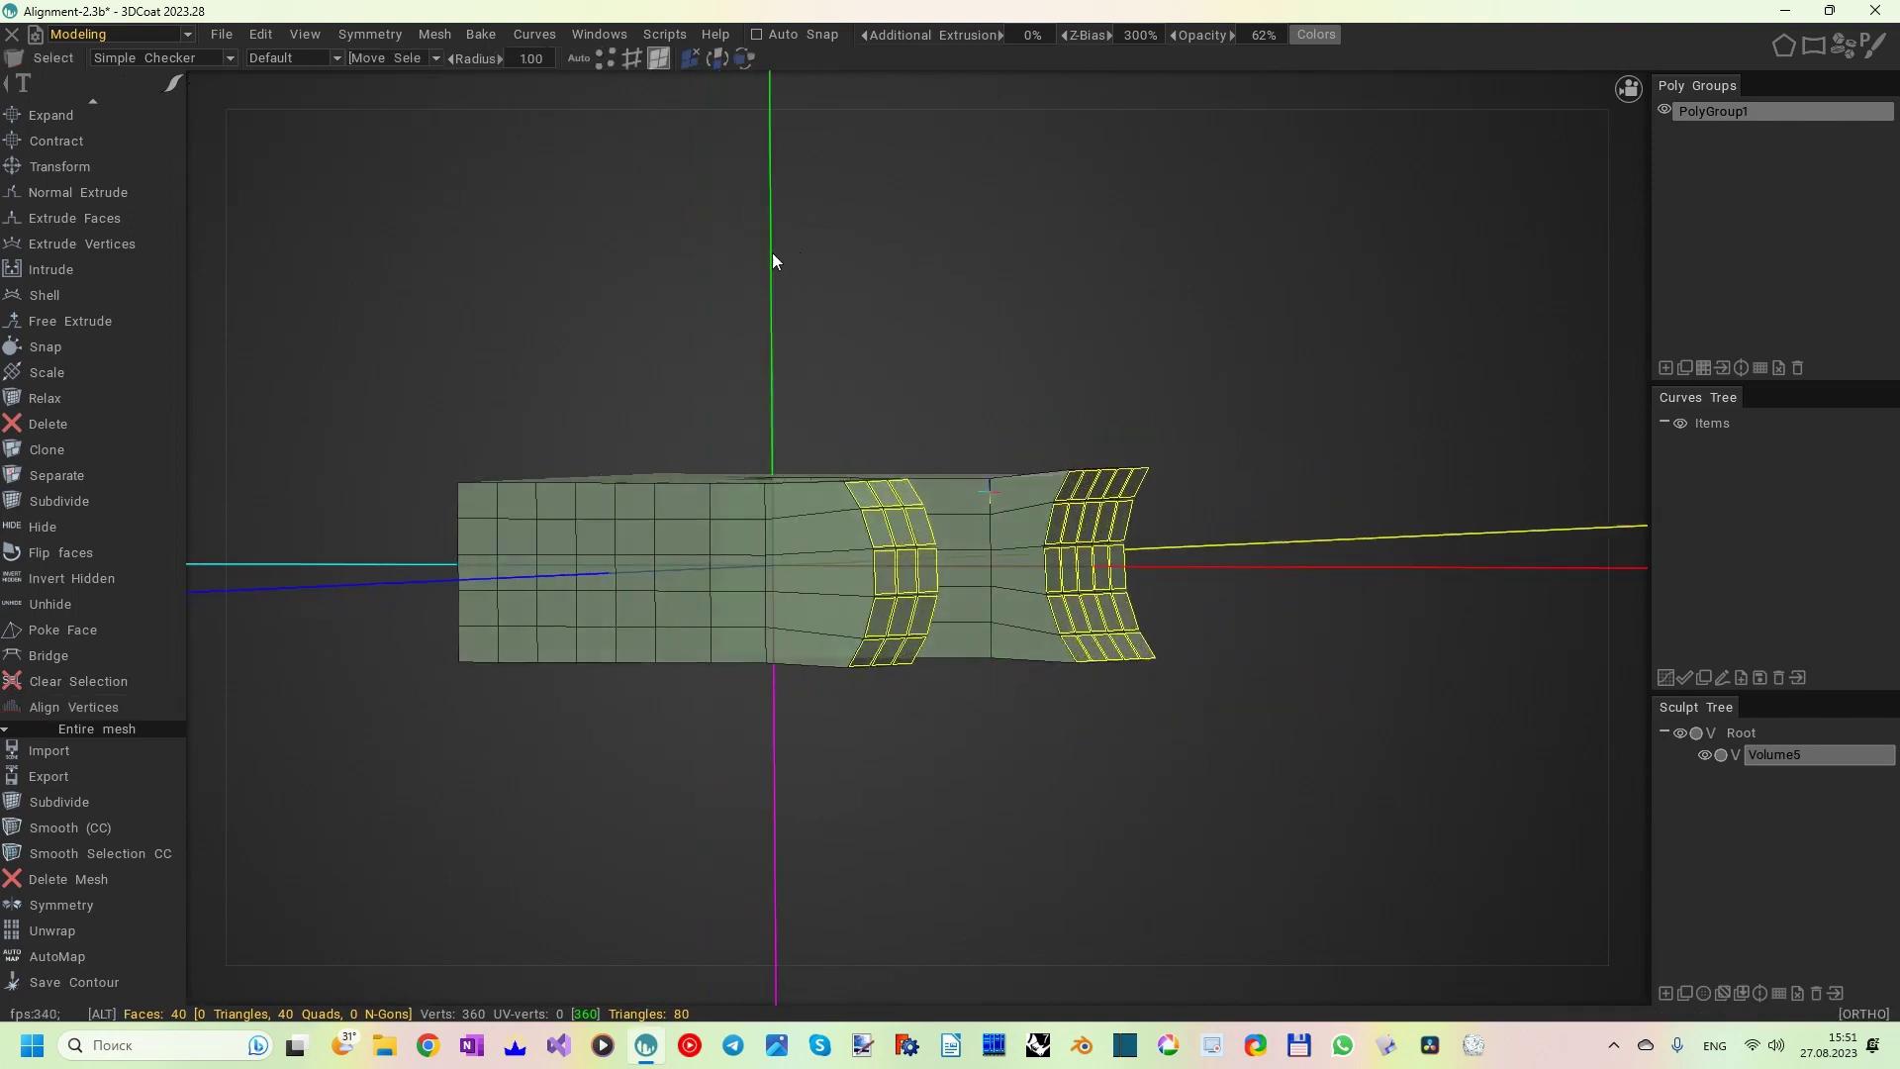